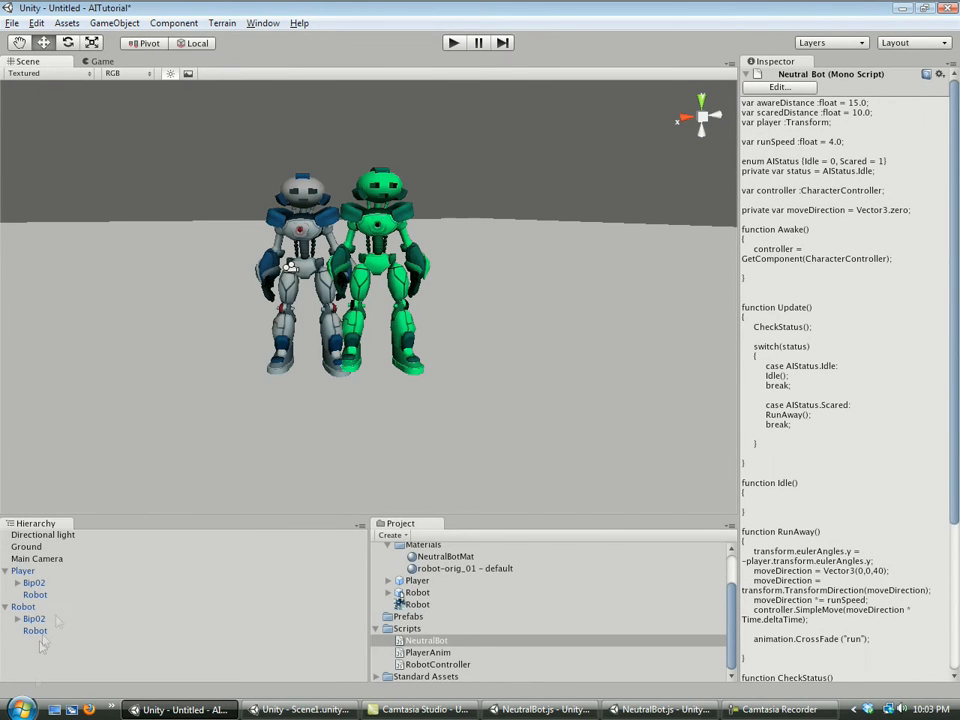
Attach the NeutralBot script to the Robot object and add a Character Controller component to it
{"action": "left_click", "coordinate": [30, 607]}
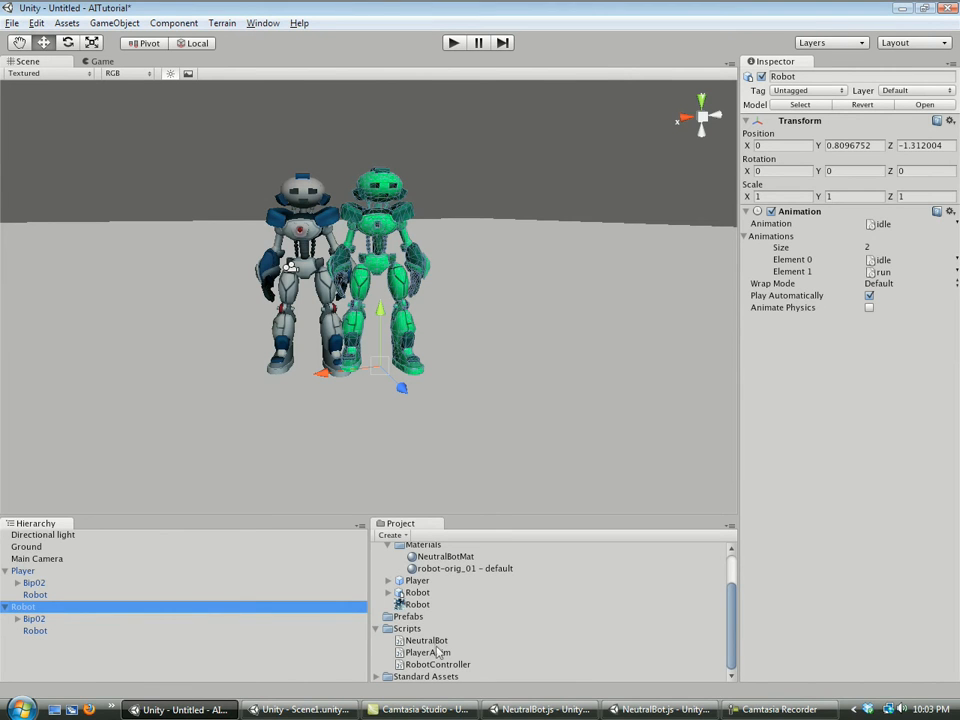
{"action": "left_click_drag", "start_coordinate": [430, 645], "coordinate": [803, 472]}
{"action": "left_click", "coordinate": [446, 400]}
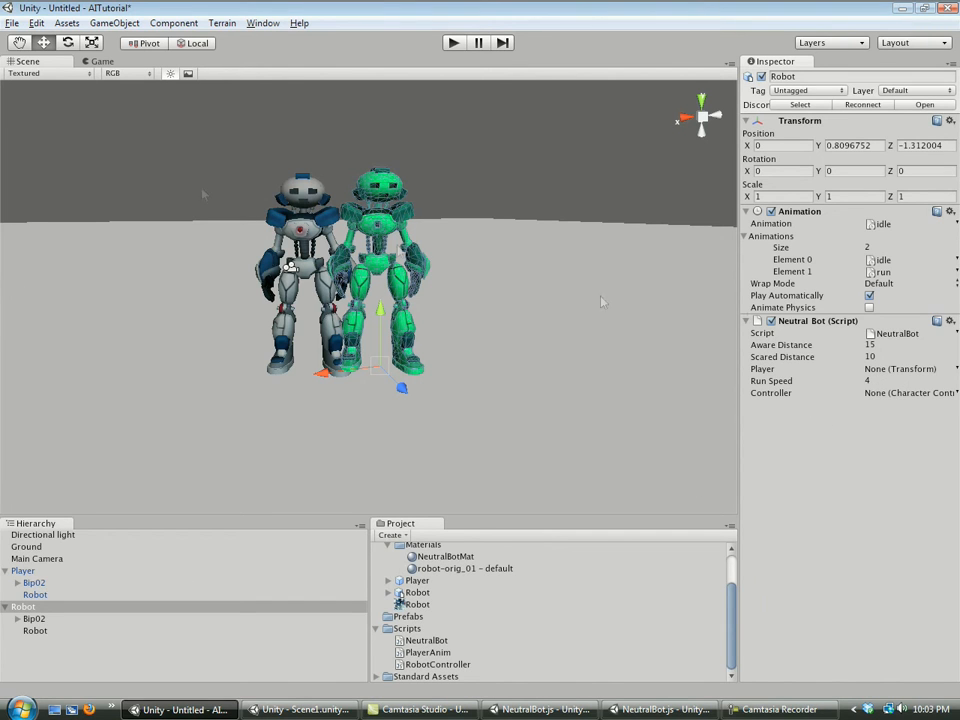
{"action": "left_click", "coordinate": [186, 29]}
{"action": "mouse_move", "coordinate": [197, 77]}
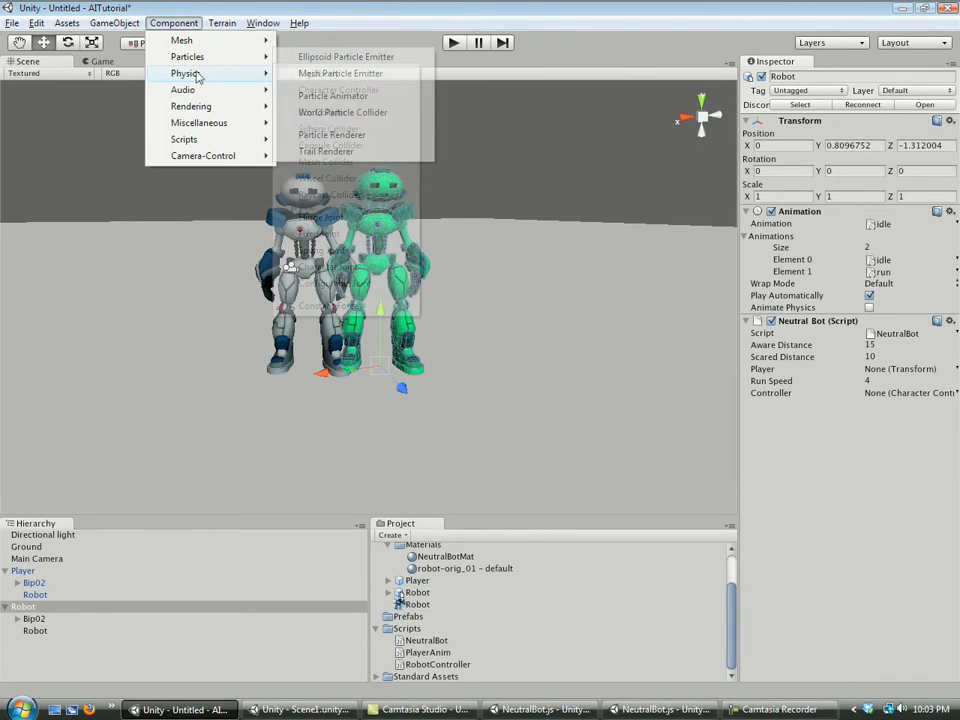
{"action": "left_click", "coordinate": [407, 94]}
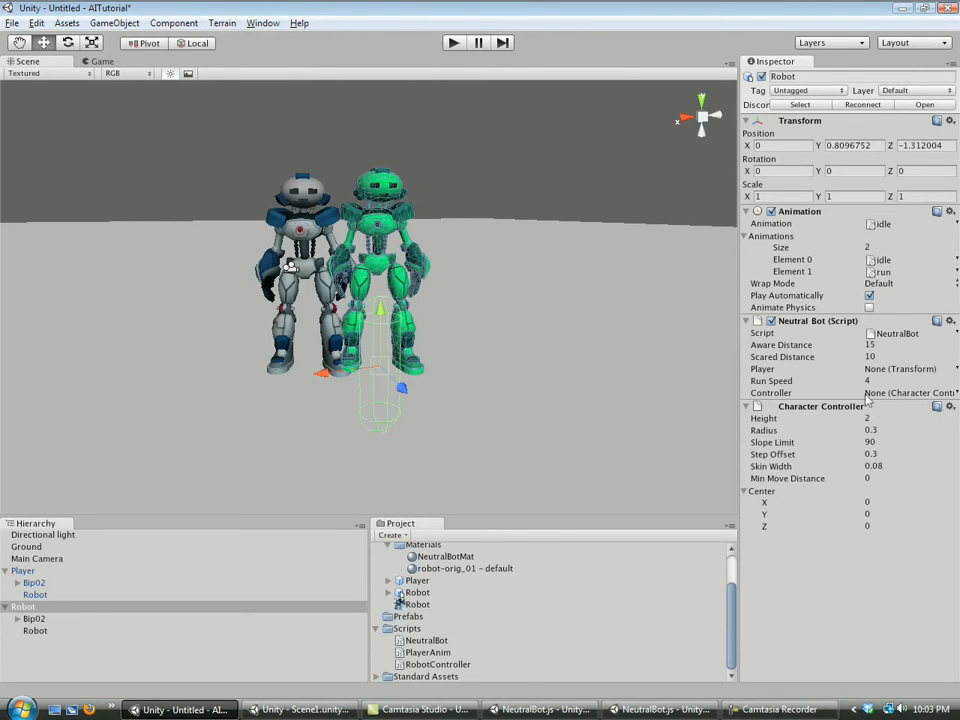
Assign Robot as the script's Controller and Player as its Player; fit the capsule with height about 2.93, radius 0.58 and center Y 1.24
{"action": "left_click_drag", "start_coordinate": [24, 610], "coordinate": [895, 394]}
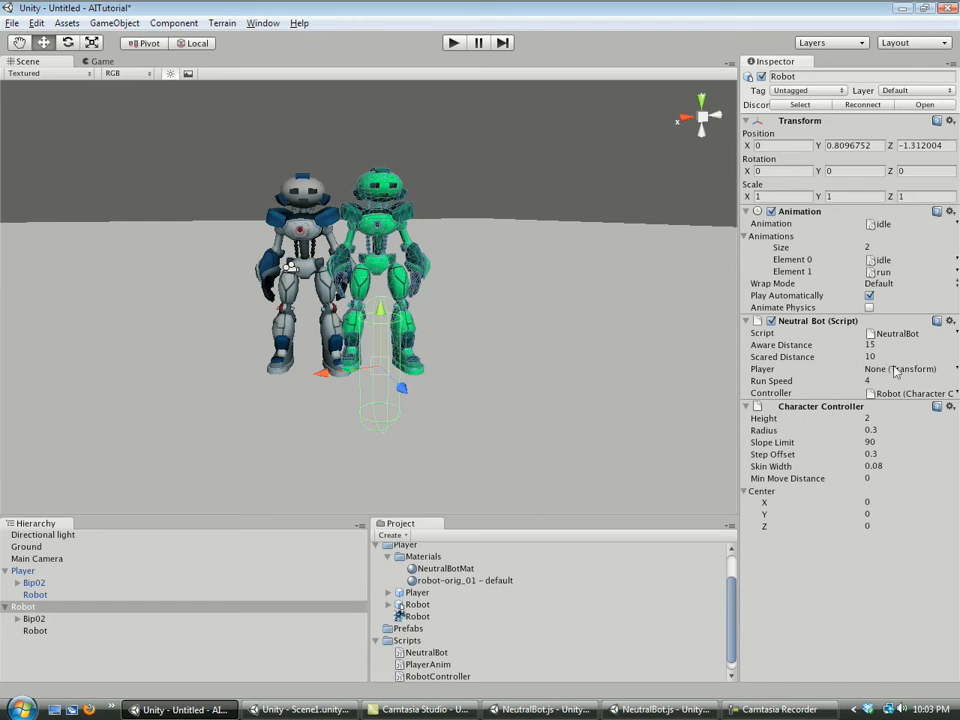
{"action": "left_click_drag", "start_coordinate": [28, 577], "coordinate": [897, 373]}
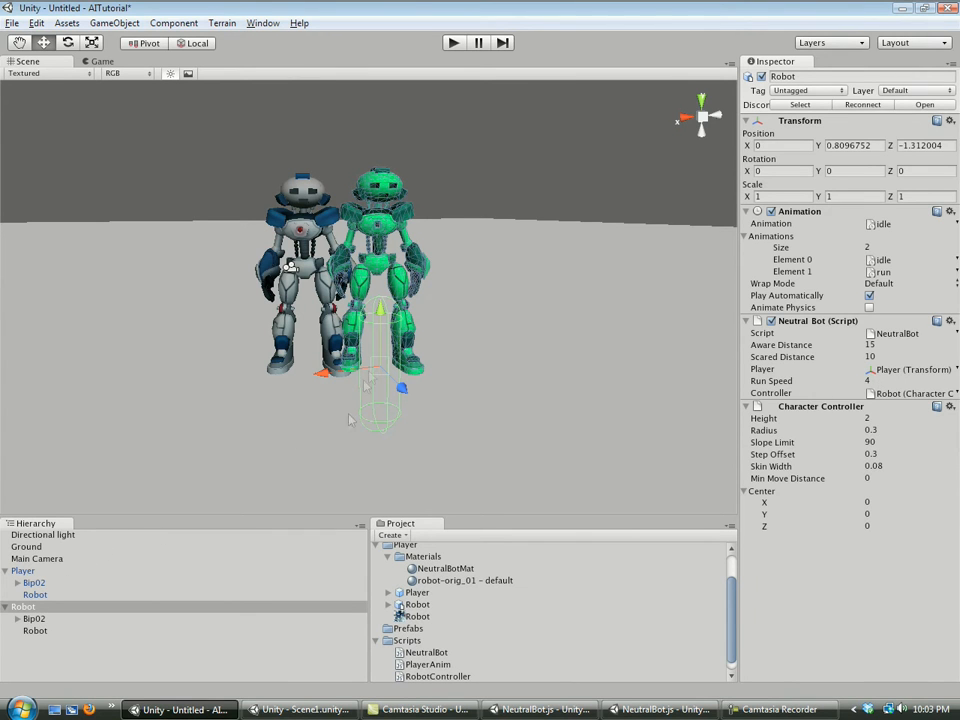
{"action": "left_click_drag", "start_coordinate": [784, 419], "coordinate": [803, 508]}
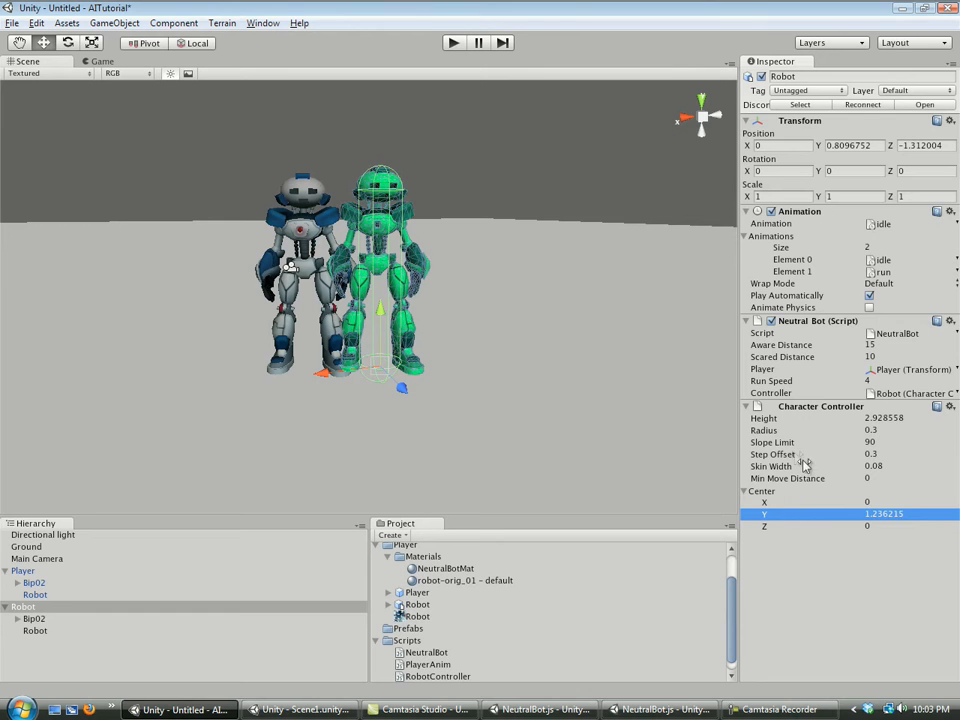
{"action": "left_click_drag", "start_coordinate": [783, 437], "coordinate": [791, 437]}
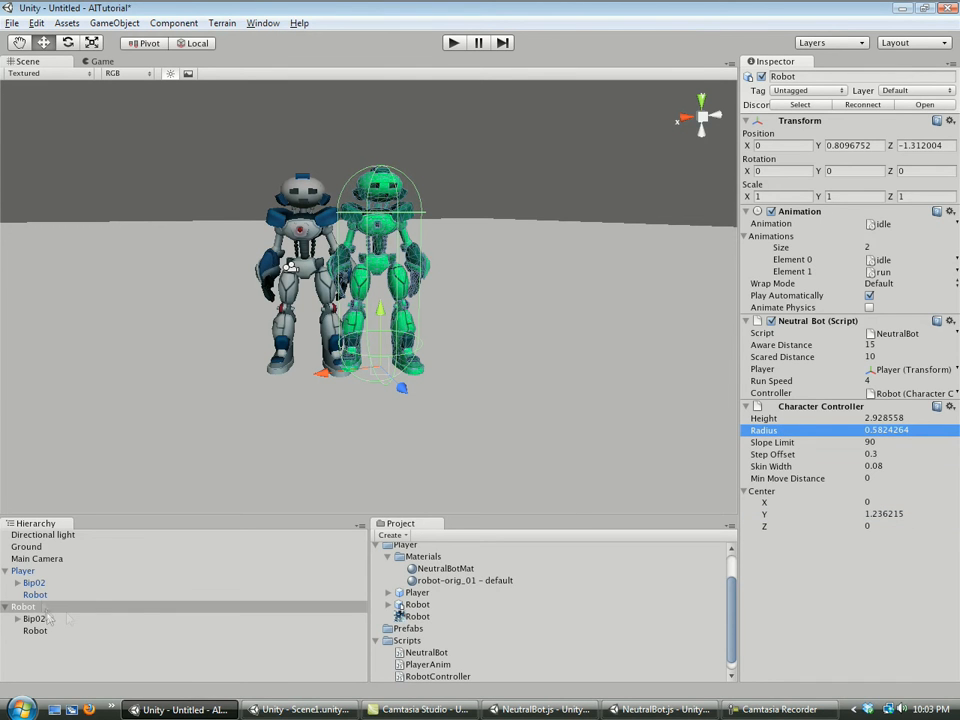
Move the Robot along the Z axis to about 6.23 and playtest the scene
{"action": "left_click_drag", "start_coordinate": [405, 382], "coordinate": [630, 515]}
{"action": "scroll", "coordinate": [466, 426], "scroll_direction": "down", "scroll_amount": 5}
{"action": "scroll", "coordinate": [583, 463], "scroll_direction": "down", "scroll_amount": 5}
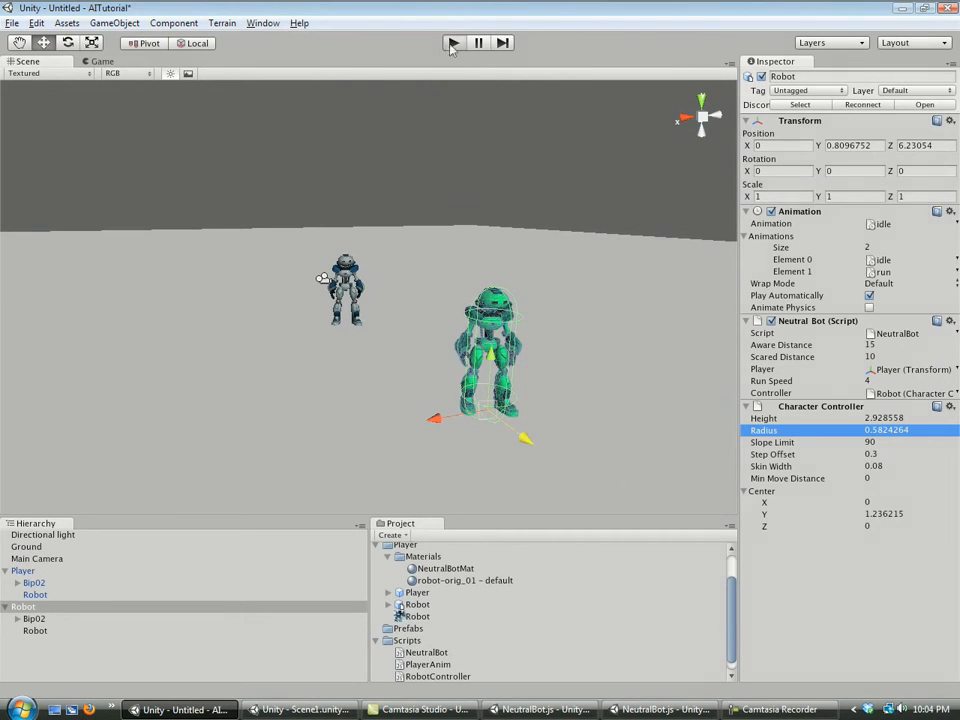
{"action": "left_click", "coordinate": [453, 43]}
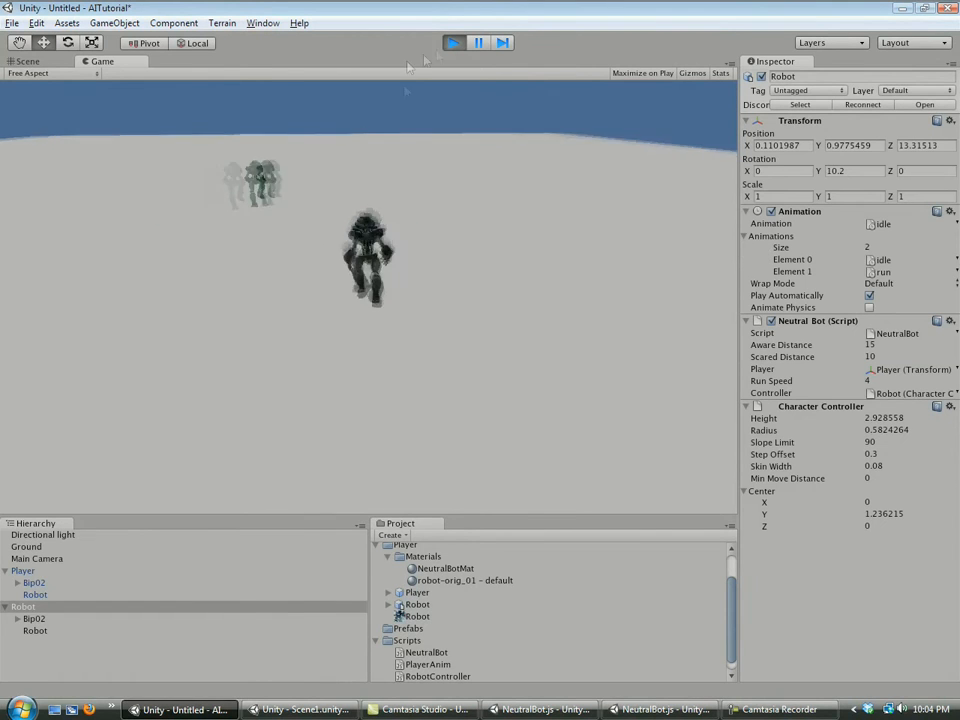
{"action": "left_click", "coordinate": [456, 45]}
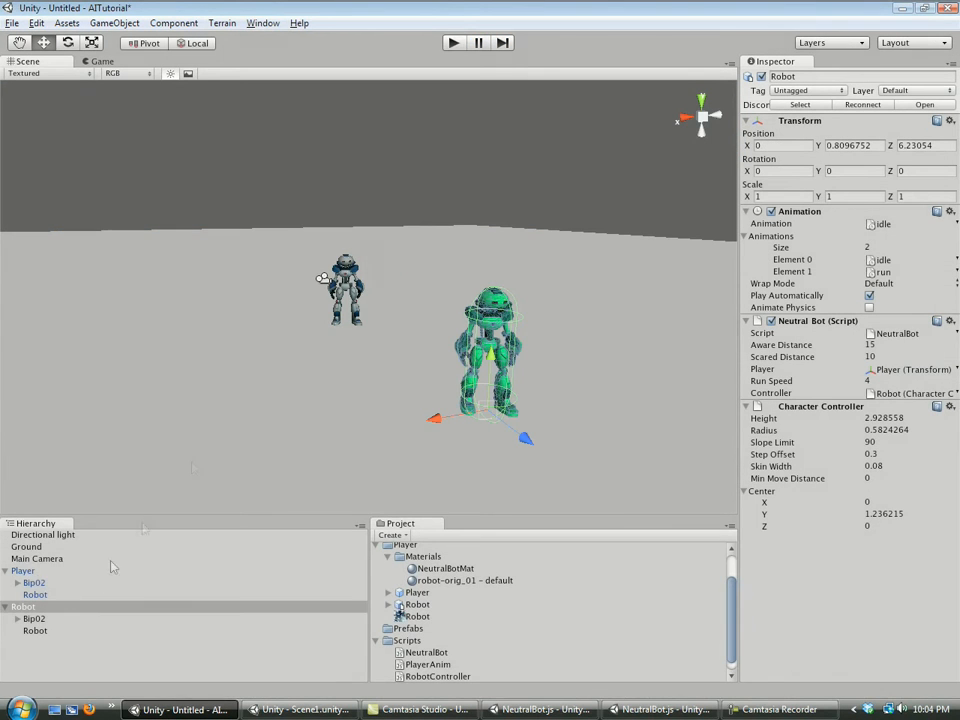
Raise the Player's Robot Controller Speed to 84 and playtest forward and backward movement
{"action": "left_click", "coordinate": [30, 571]}
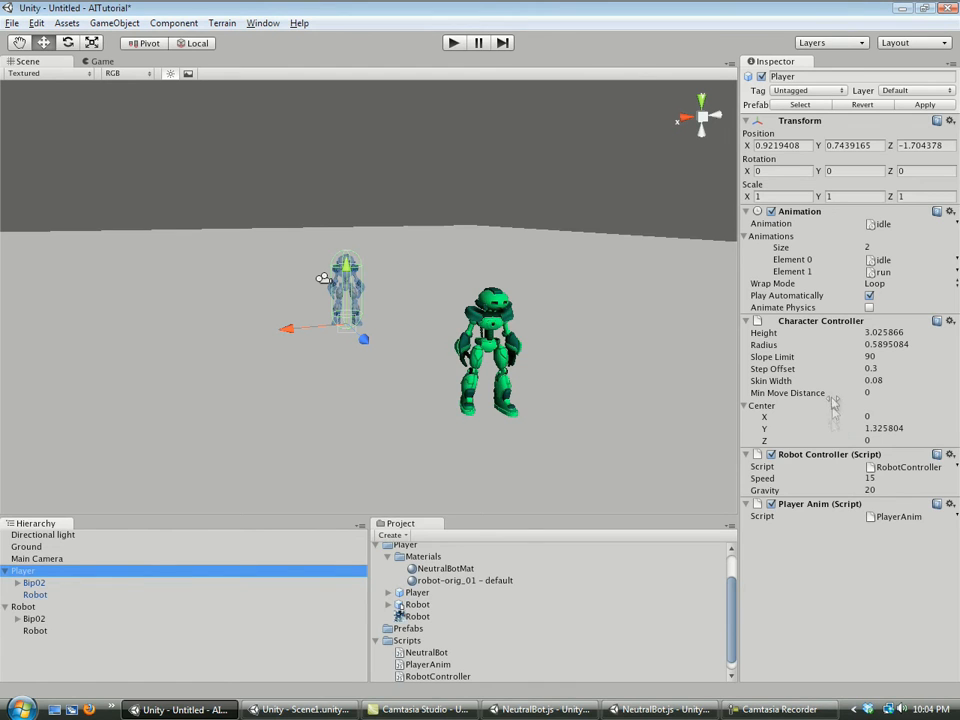
{"action": "left_click", "coordinate": [772, 479]}
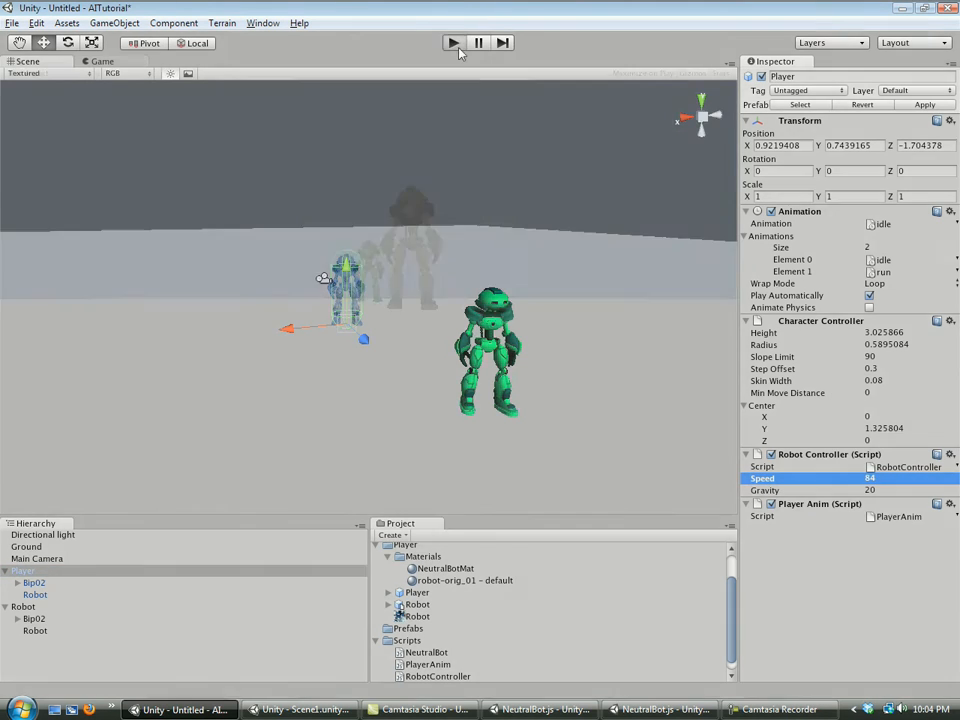
{"action": "left_click", "coordinate": [453, 43]}
{"action": "key", "text": "w"}
{"action": "key", "text": "s"}
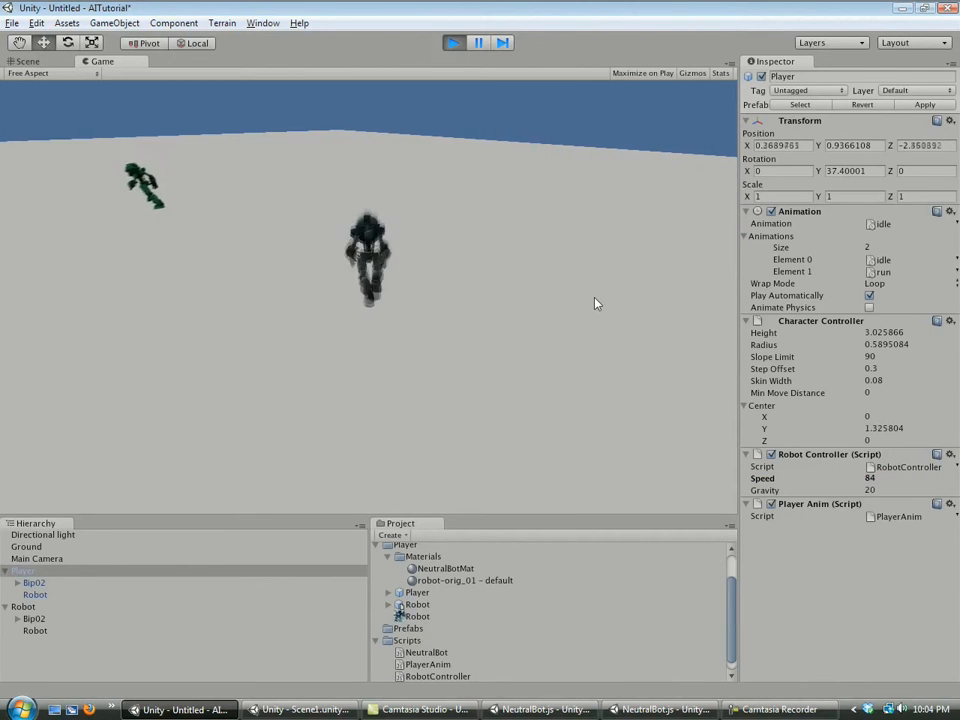
{"action": "left_click", "coordinate": [453, 43]}
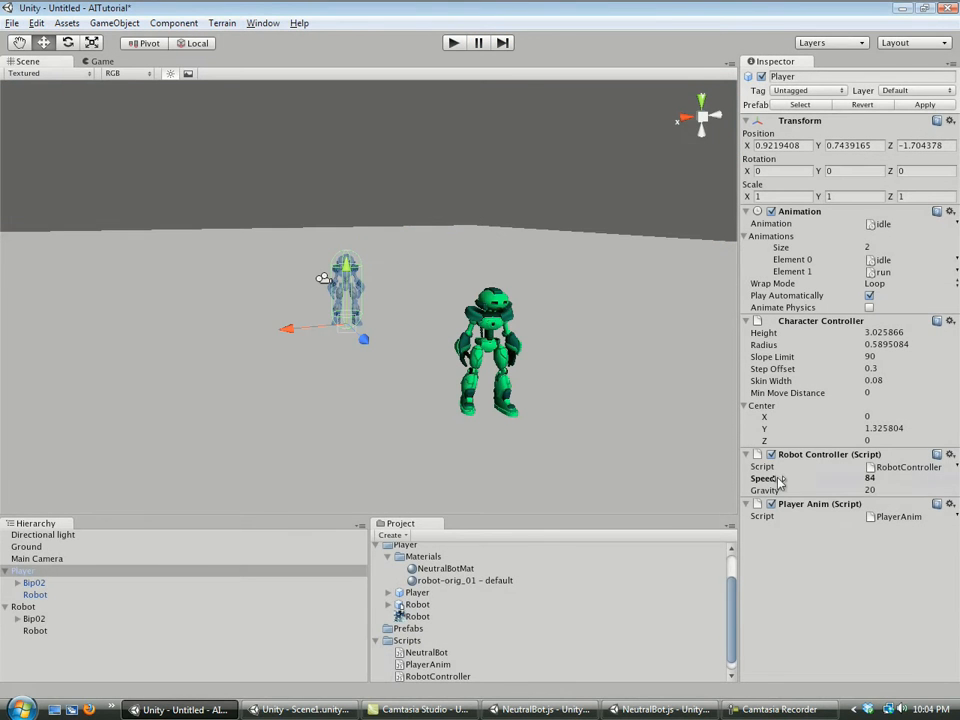
Raise the Player's Robot Controller Speed to 372 and playtest the player's movement
{"action": "left_click_drag", "start_coordinate": [778, 478], "coordinate": [885, 478]}
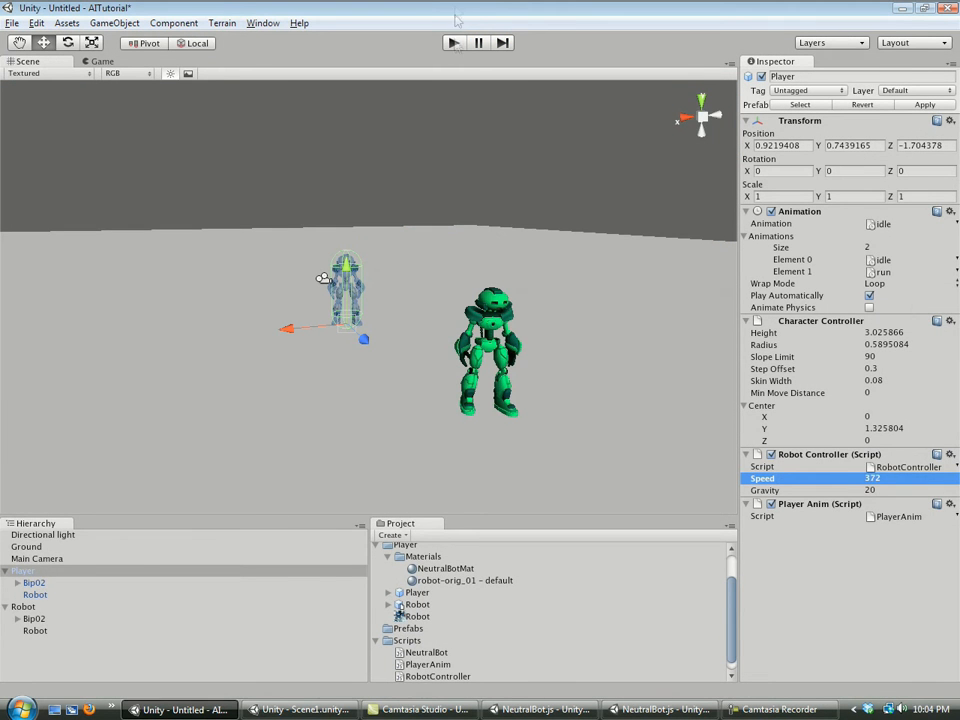
{"action": "left_click", "coordinate": [453, 43]}
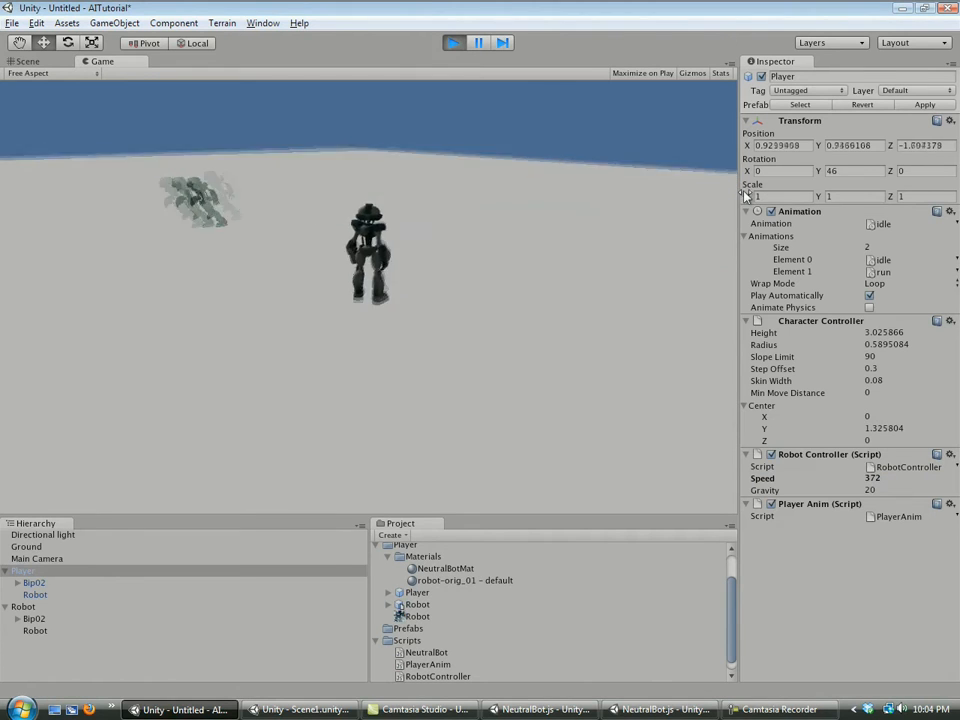
{"action": "key", "text": "w"}
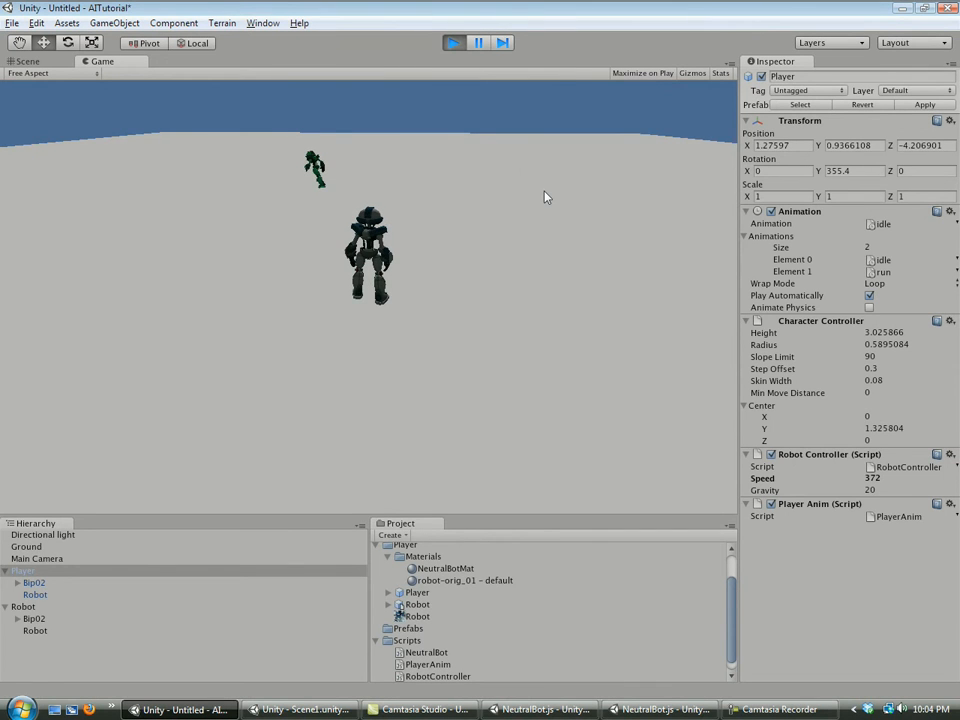
{"action": "left_click", "coordinate": [463, 45]}
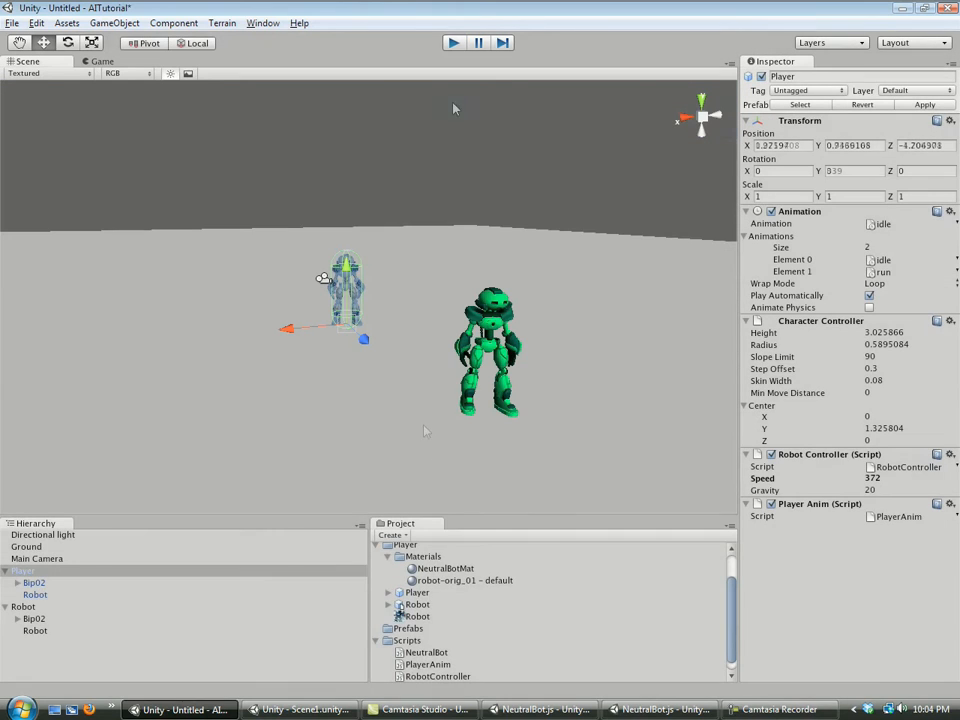
Switch to RobotController.js in UnityDevelop and change the controller.Move call on line 24 to controller.SimpleMove
{"action": "left_click", "coordinate": [430, 665]}
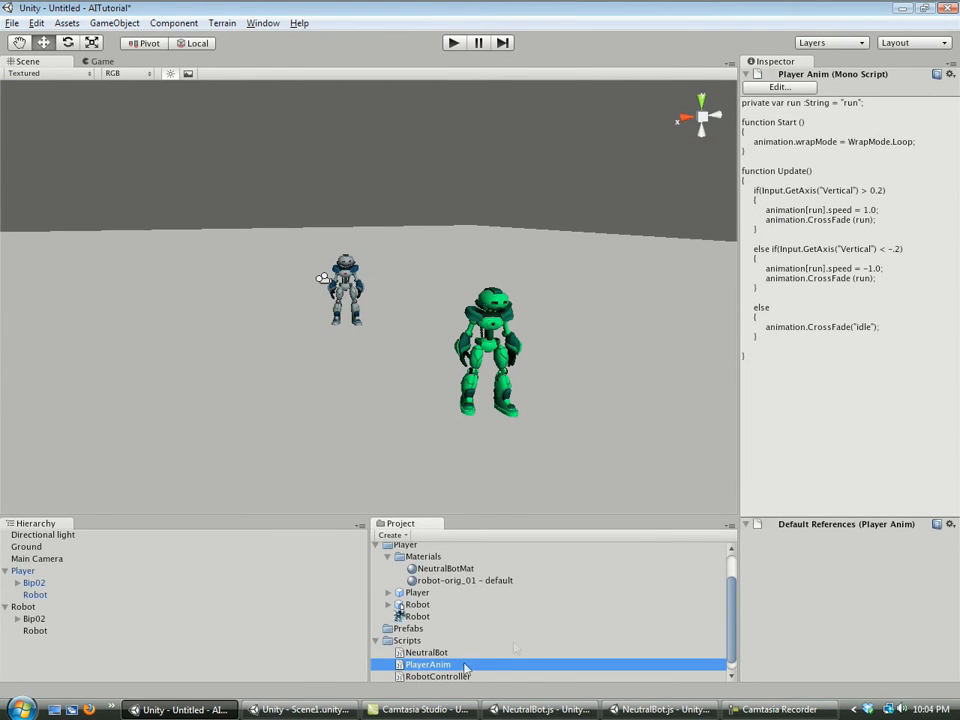
{"action": "scroll", "coordinate": [466, 672], "scroll_direction": "down", "scroll_amount": 1}
{"action": "left_click", "coordinate": [460, 664]}
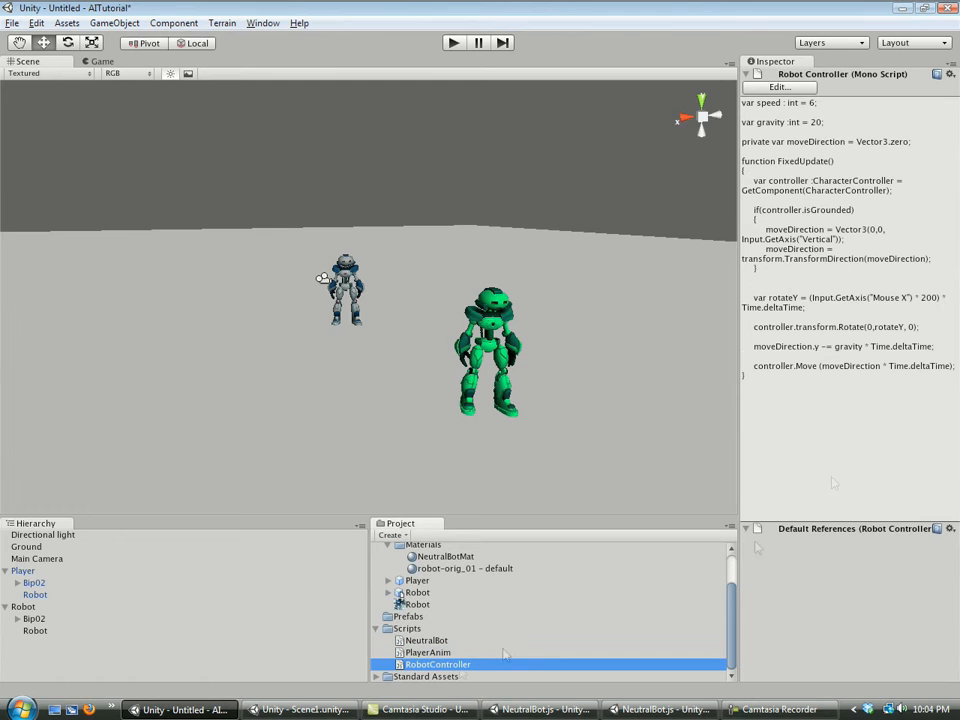
{"action": "left_click", "coordinate": [660, 709]}
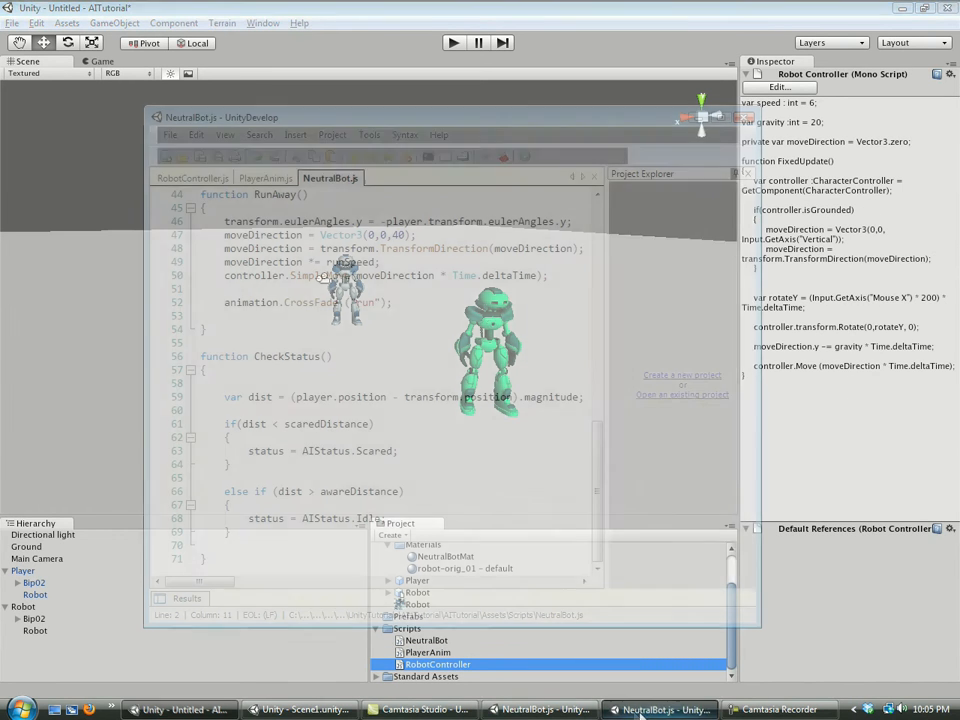
{"action": "left_click", "coordinate": [205, 178]}
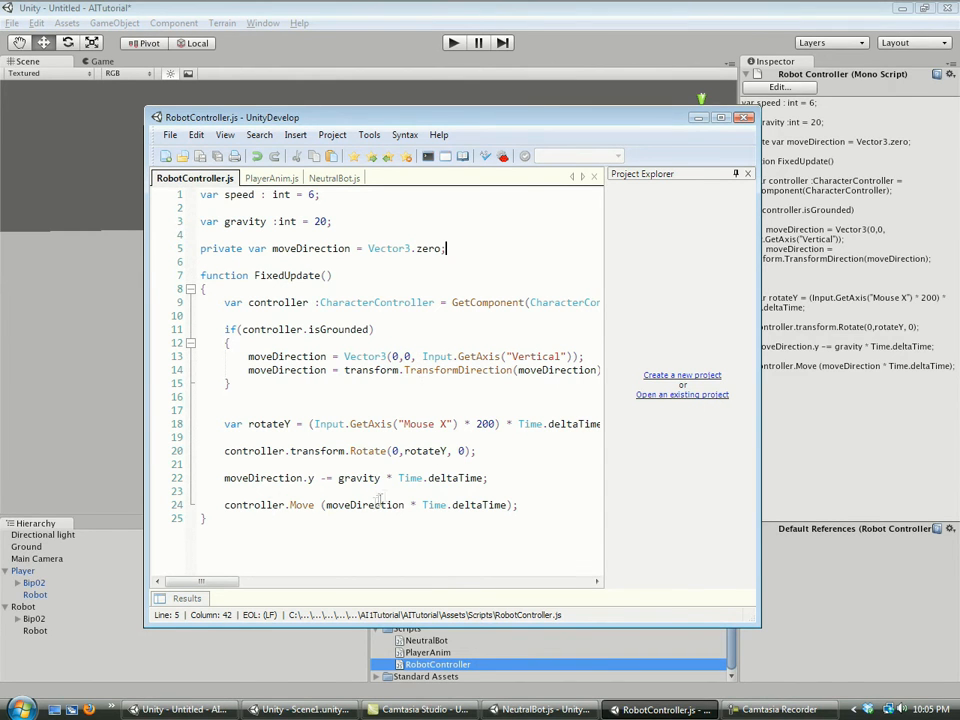
{"action": "left_click", "coordinate": [289, 505]}
{"action": "type", "text": "Simple"}
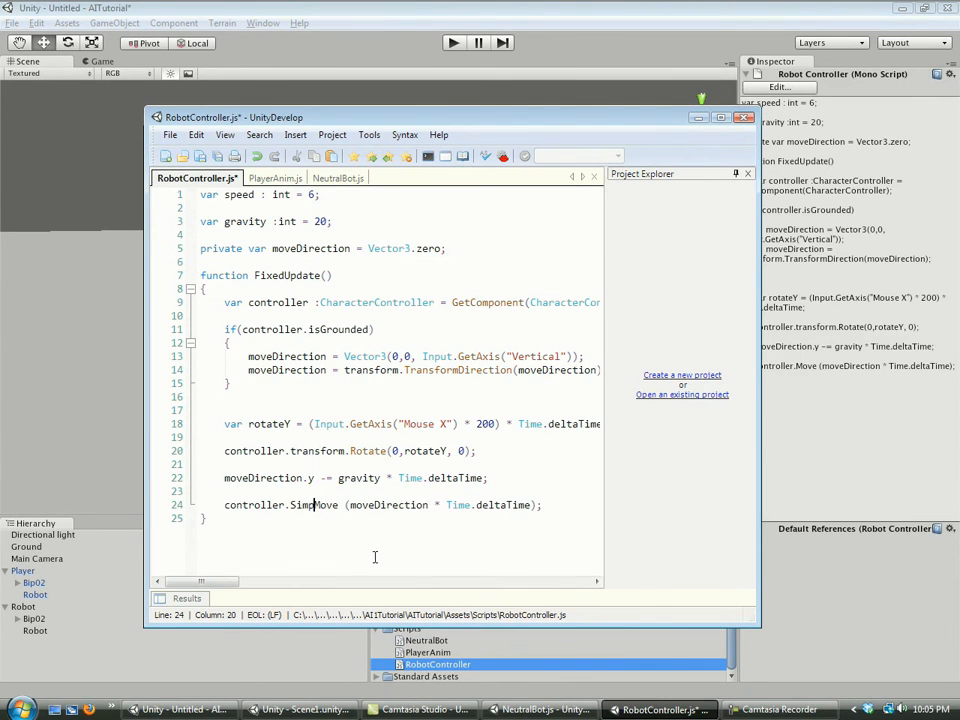
Switch back to Unity and playtest the player's movement with the SimpleMove call
{"action": "left_click", "coordinate": [398, 24]}
{"action": "left_click", "coordinate": [453, 42]}
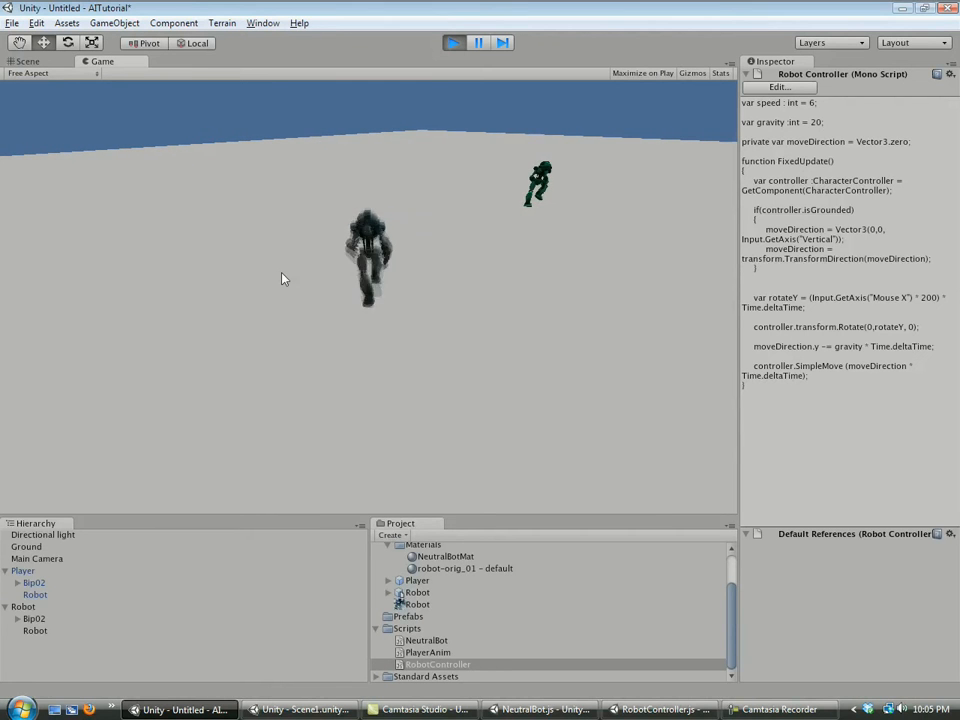
{"action": "left_click", "coordinate": [453, 43]}
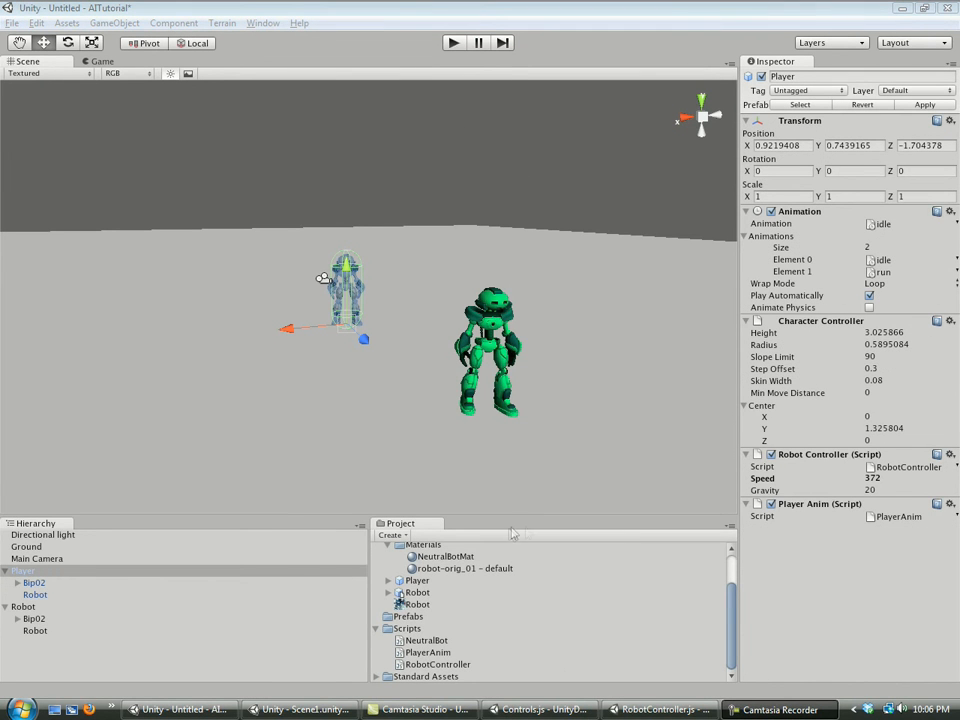
In RobotController.js, add the line "moveDirection *= speed;" after the TransformDirection line and save the script
{"action": "left_click", "coordinate": [660, 709]}
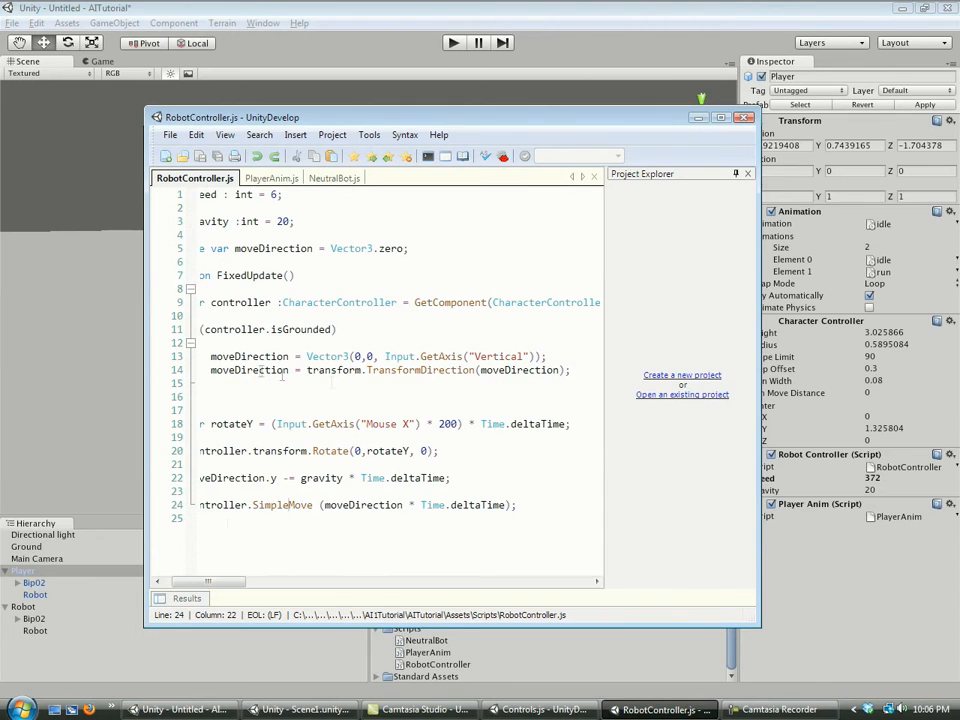
{"action": "left_click_drag", "start_coordinate": [199, 584], "coordinate": [182, 582]}
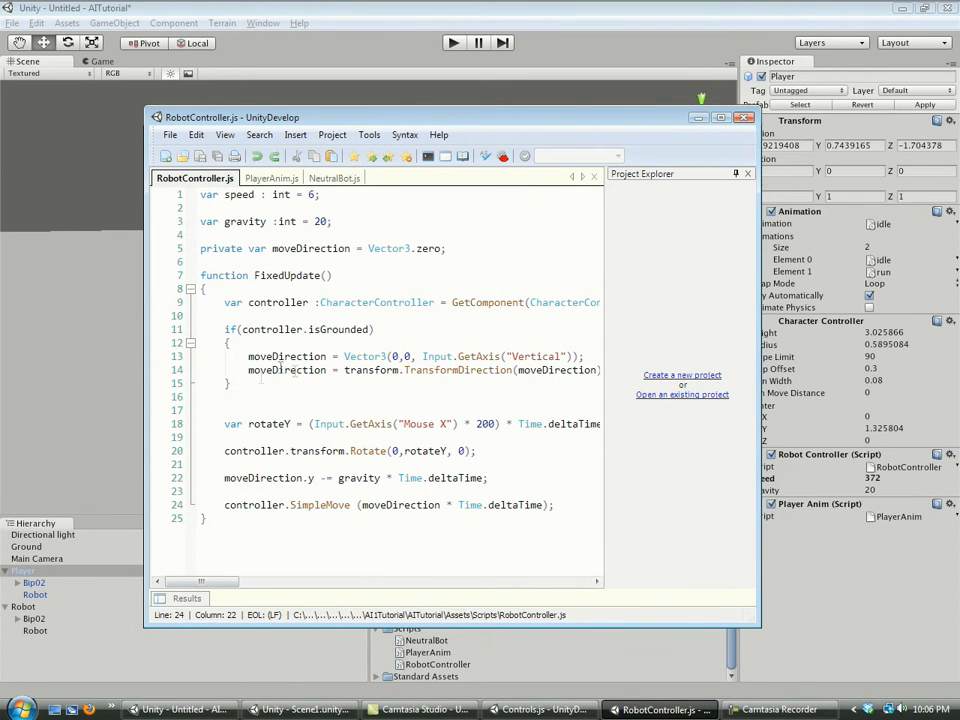
{"action": "left_click_drag", "start_coordinate": [246, 370], "coordinate": [330, 371]}
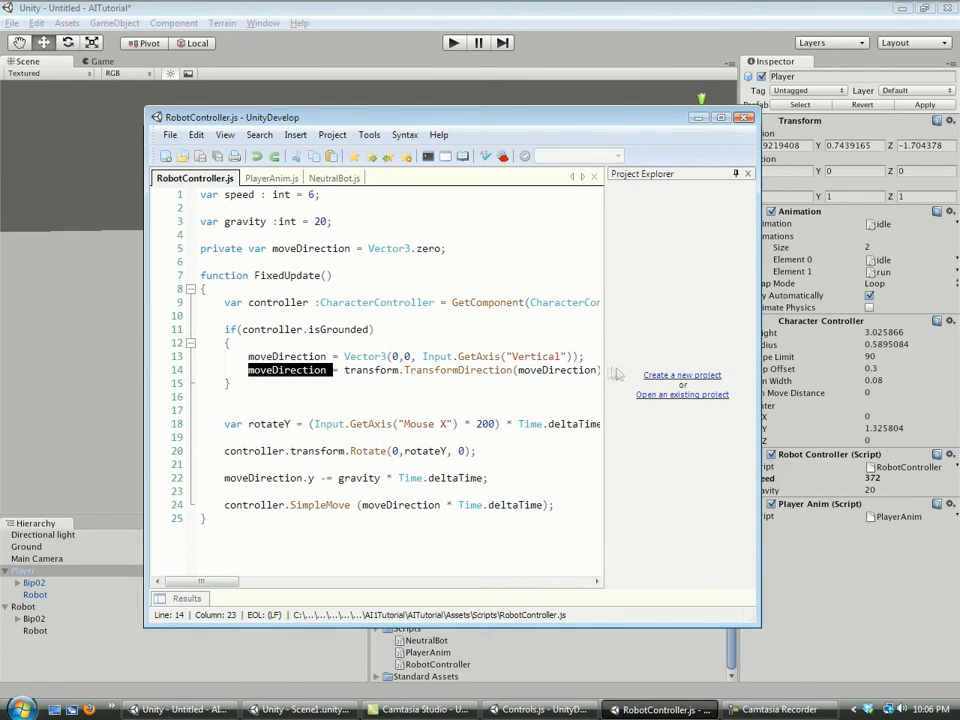
{"action": "key", "text": "End"}
{"action": "key", "text": "Return"}
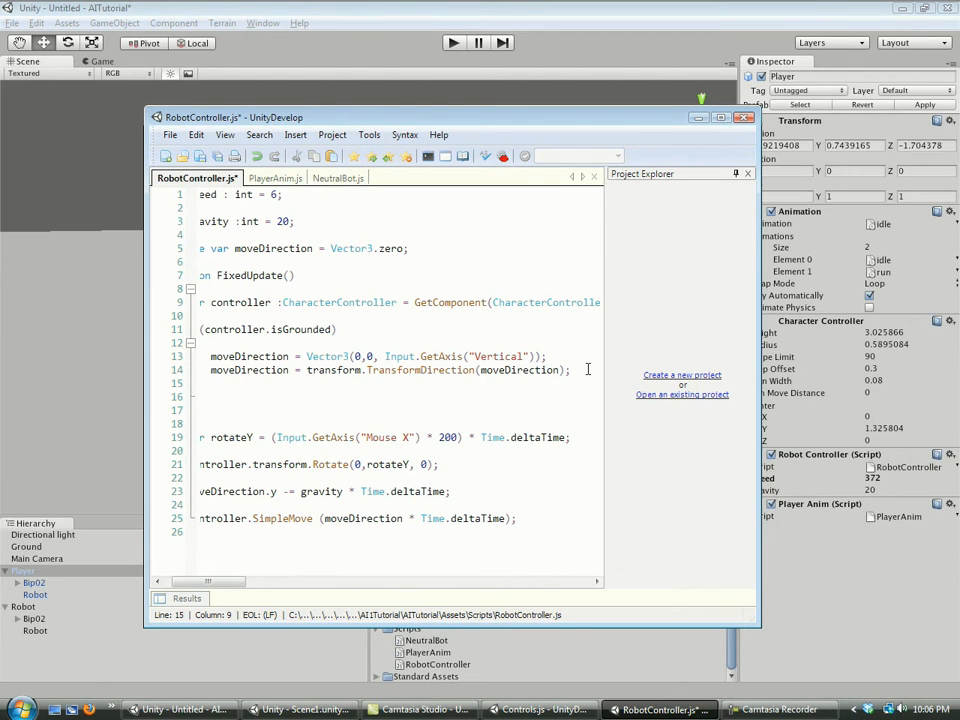
{"action": "type", "text": "moveDirection *= speed;"}
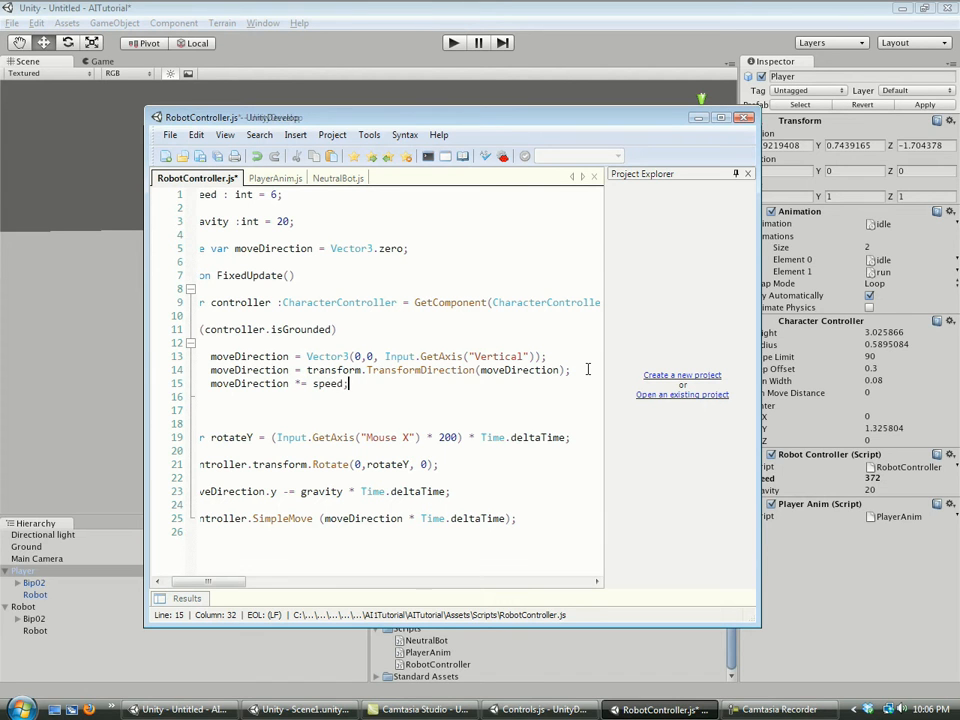
{"action": "key", "text": "ctrl+s"}
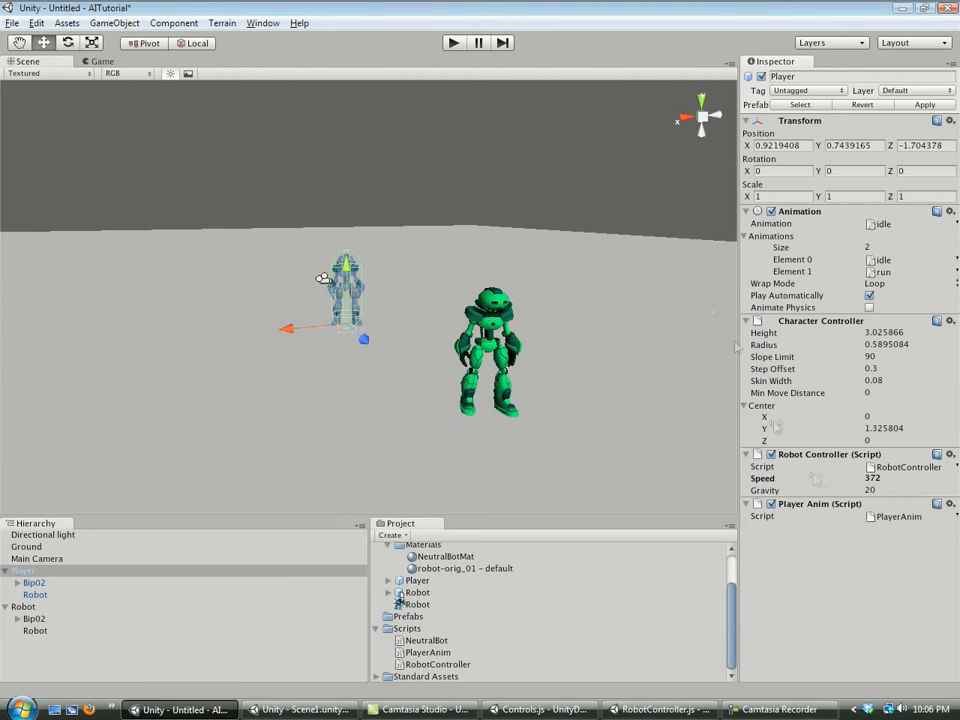
Back in Unity, set the Player's Robot Controller Speed to 20
{"action": "left_click", "coordinate": [900, 467]}
{"action": "left_click", "coordinate": [885, 479]}
{"action": "type", "text": "20"}
{"action": "key", "text": "Return"}
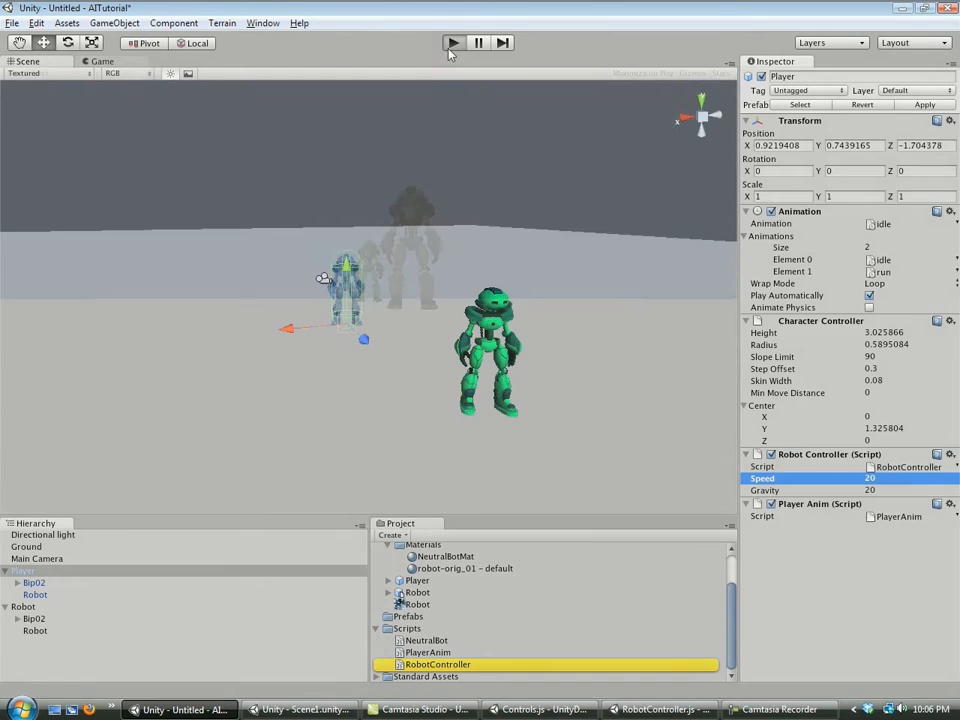
Playtest forward and backward movement and raise the Player's Speed to 250 while the game runs
{"action": "left_click", "coordinate": [453, 43]}
{"action": "key", "text": "w"}
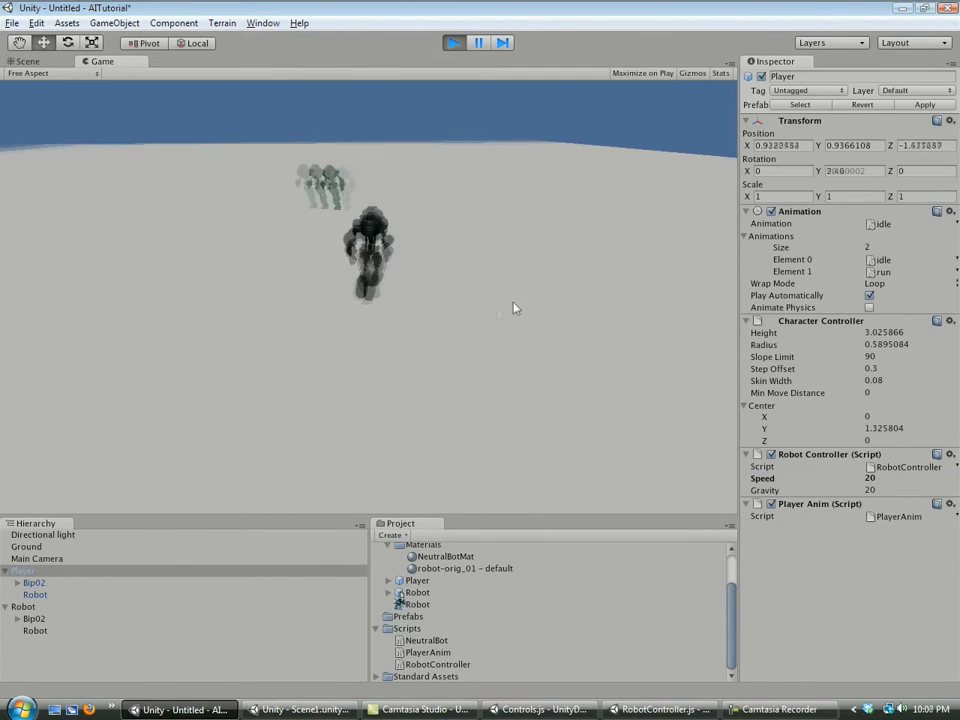
{"action": "key", "text": "s"}
{"action": "left_click_drag", "start_coordinate": [766, 480], "coordinate": [958, 474]}
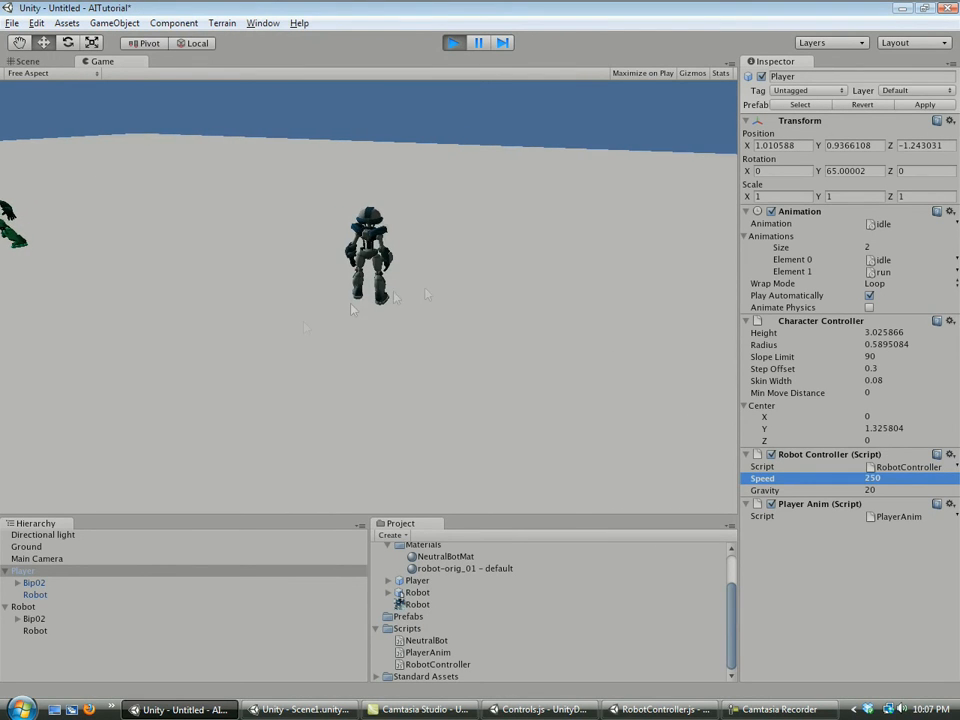
Playtest running forward toward the green robot with the Player's raised speed, and stop the game
{"action": "key", "text": "w"}
{"action": "key", "text": "w"}
{"action": "key", "text": "w"}
{"action": "key", "text": "w"}
{"action": "key", "text": "w"}
{"action": "key", "text": "w"}
{"action": "key", "text": "w"}
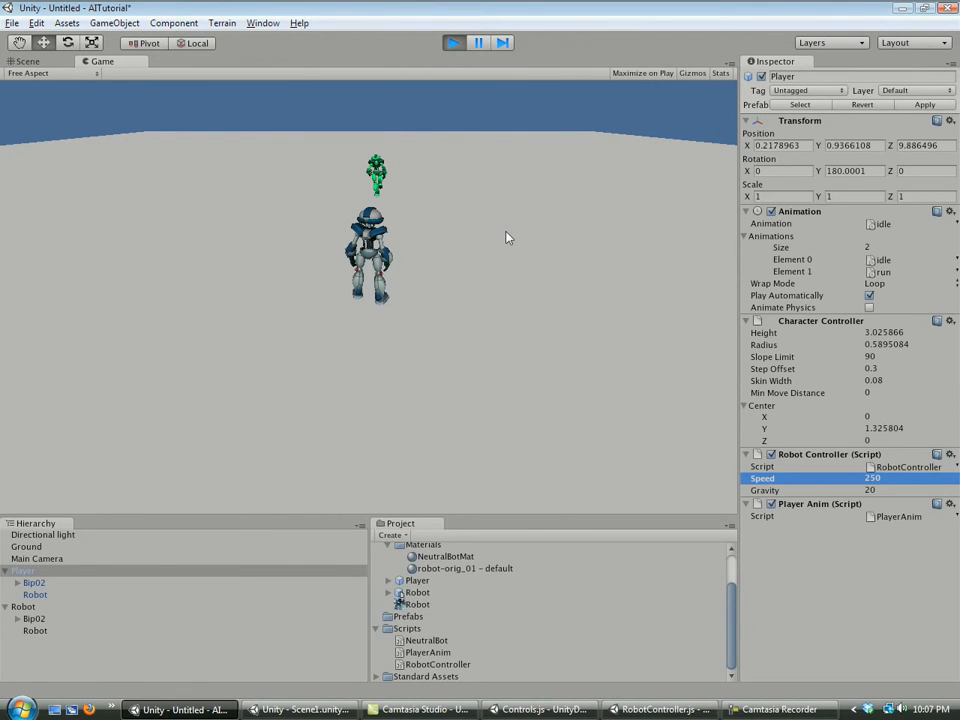
{"action": "key", "text": "w"}
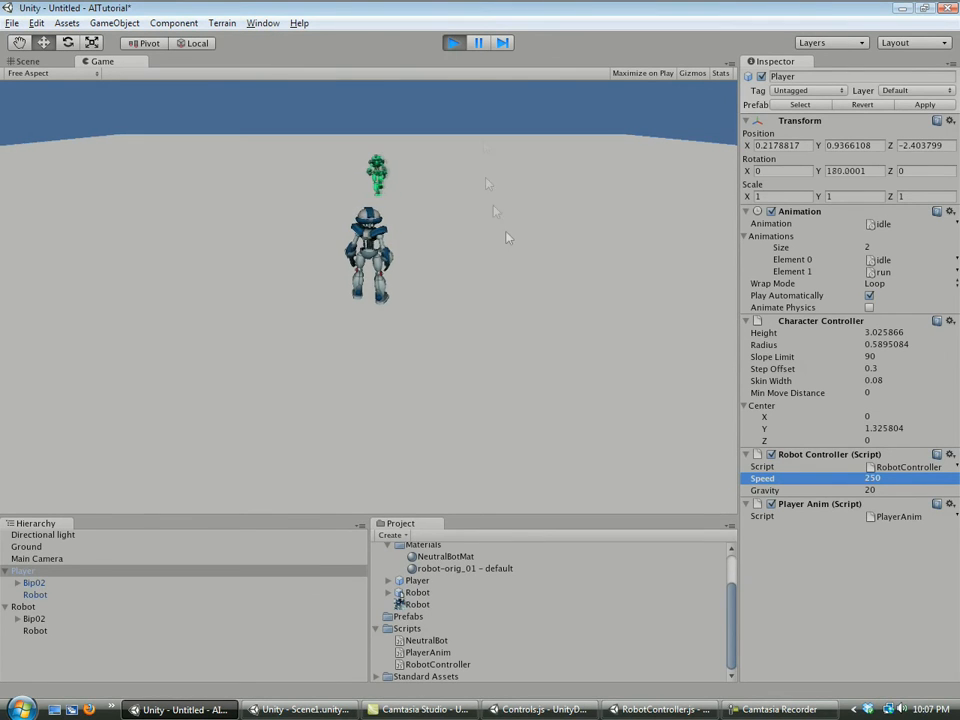
{"action": "key", "text": "ctrl+p"}
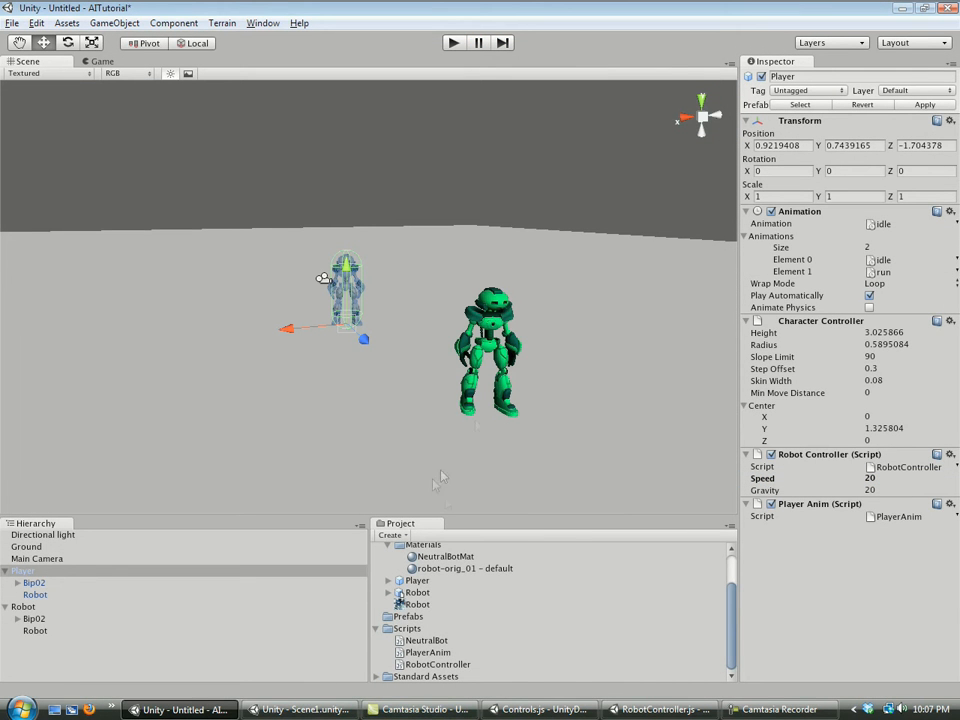
Set the Robot's animation Wrap Mode to Loop and playtest its escape from the player
{"action": "left_click", "coordinate": [22, 607]}
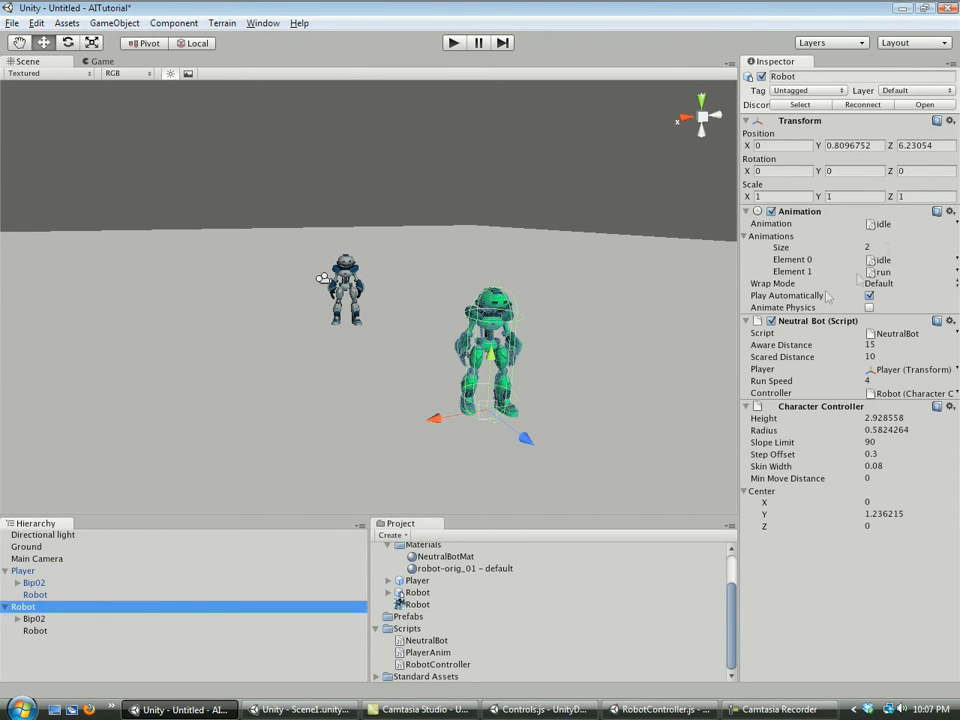
{"action": "left_click", "coordinate": [903, 286]}
{"action": "left_click", "coordinate": [825, 324]}
{"action": "left_click", "coordinate": [453, 43]}
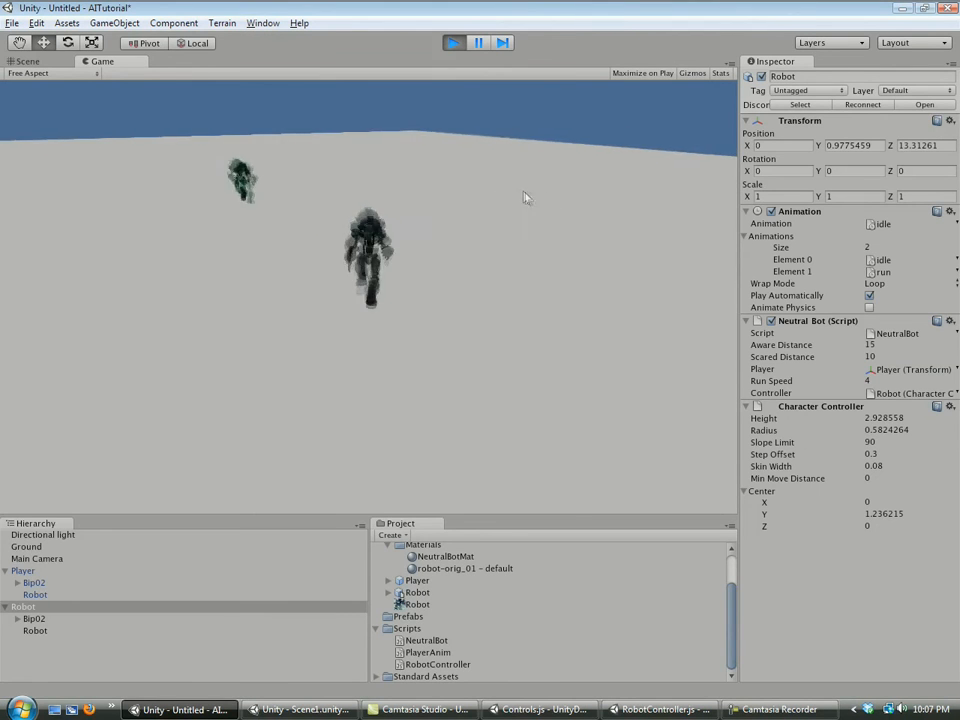
{"action": "left_click", "coordinate": [453, 42]}
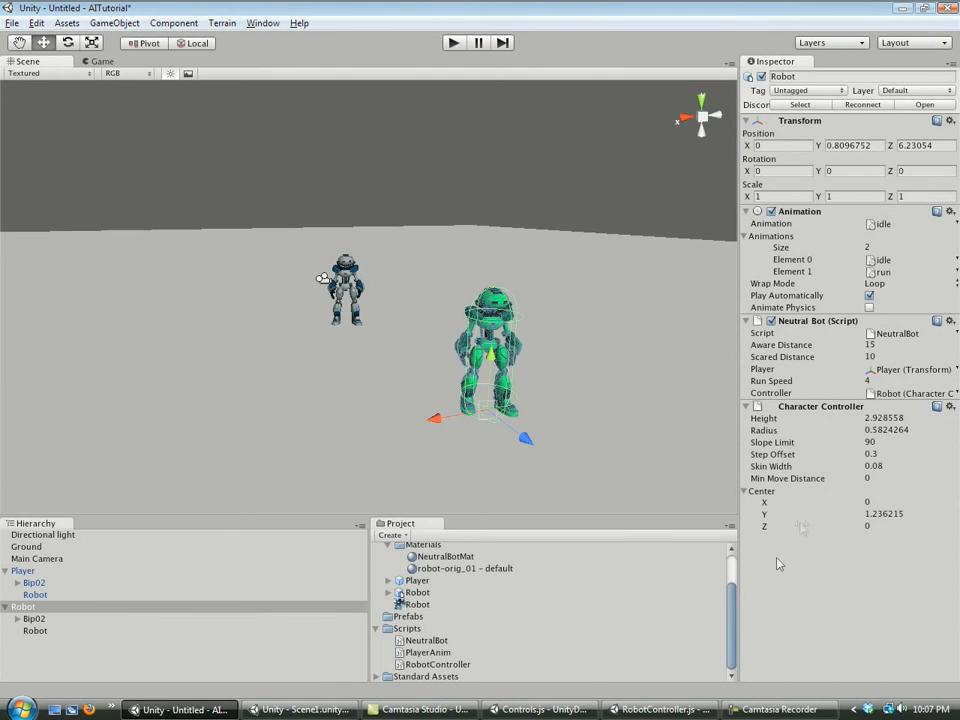
Playtest the Robot with a Neutral Bot Run Speed of about 80 and lower it to 20 while the game runs
{"action": "left_click_drag", "start_coordinate": [852, 382], "coordinate": [950, 382]}
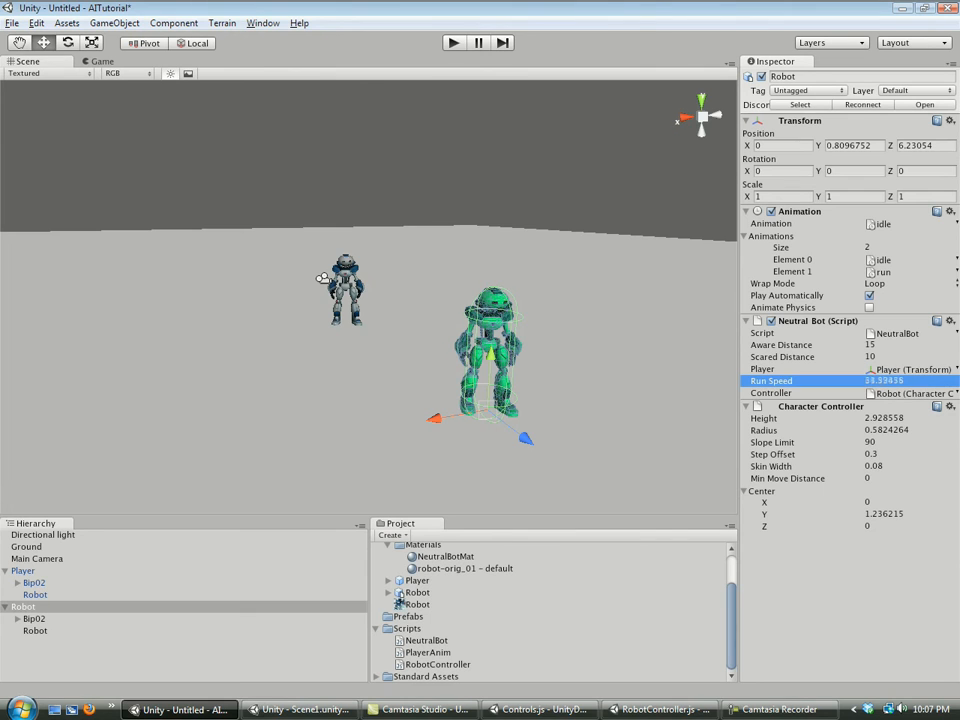
{"action": "left_click", "coordinate": [453, 42]}
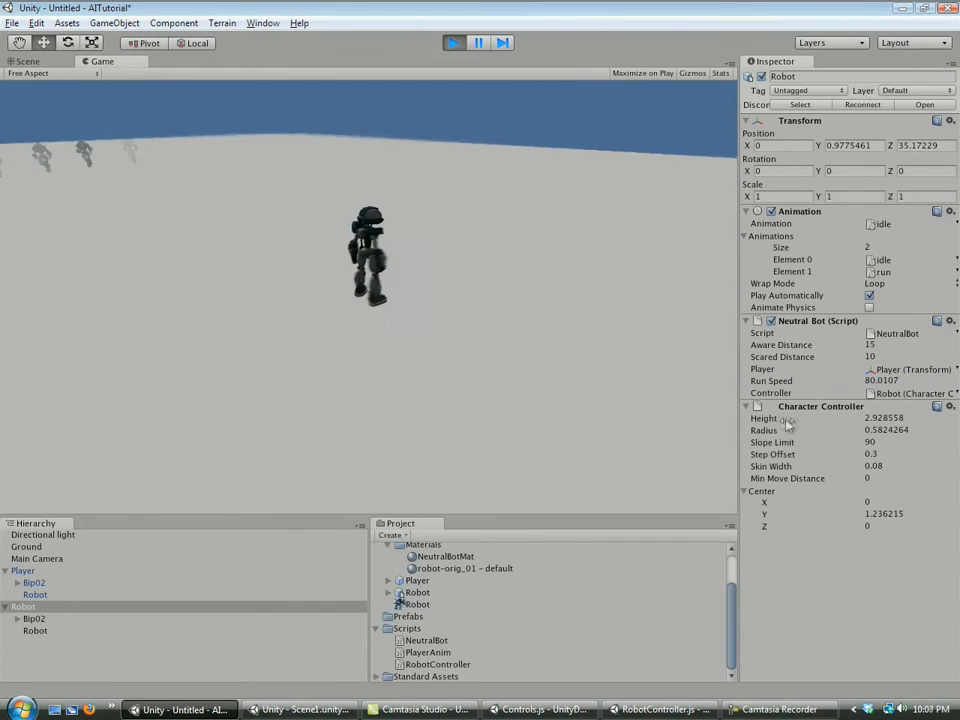
{"action": "left_click", "coordinate": [880, 381]}
{"action": "type", "text": "20"}
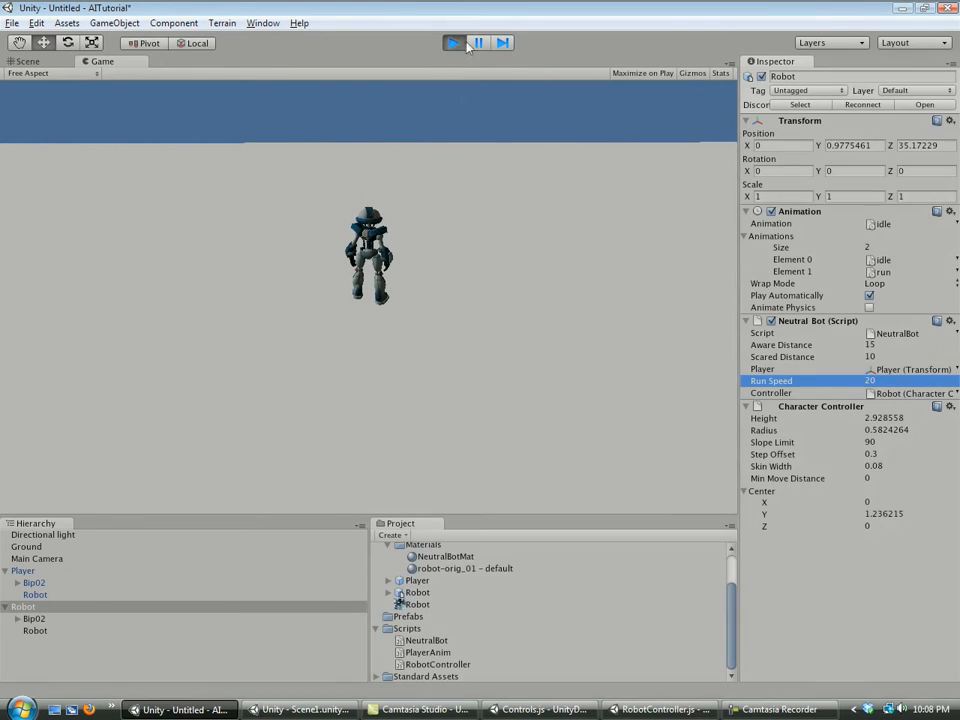
{"action": "left_click", "coordinate": [462, 43]}
Set the Robot's Neutral Bot Run Speed to 20 in edit mode and playtest chasing it
{"action": "type", "text": "20"}
{"action": "key", "text": "Return"}
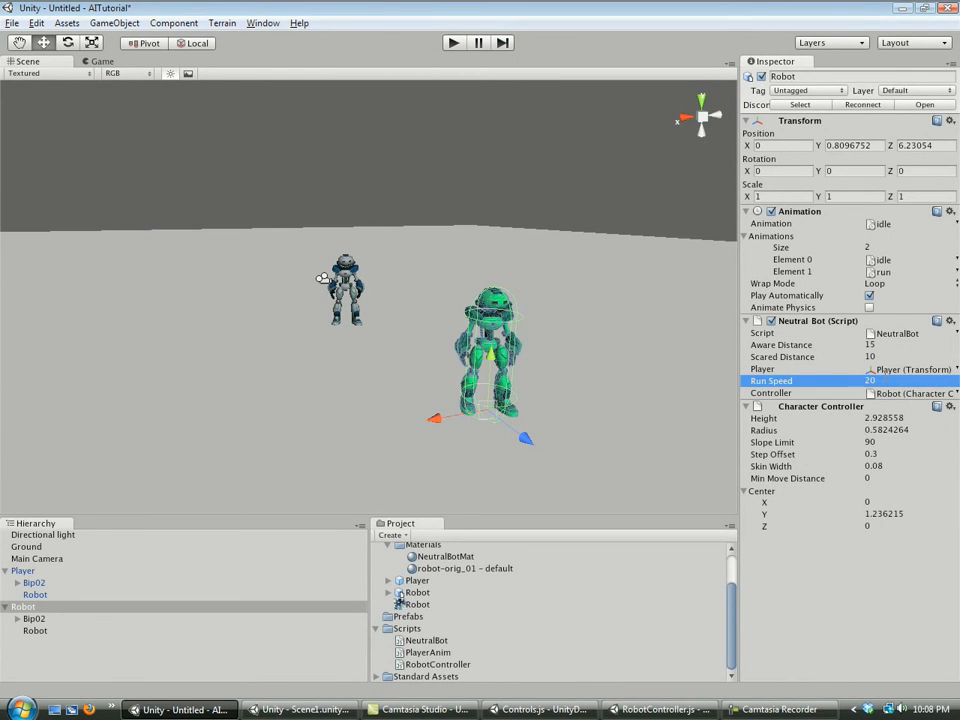
{"action": "left_click", "coordinate": [453, 43]}
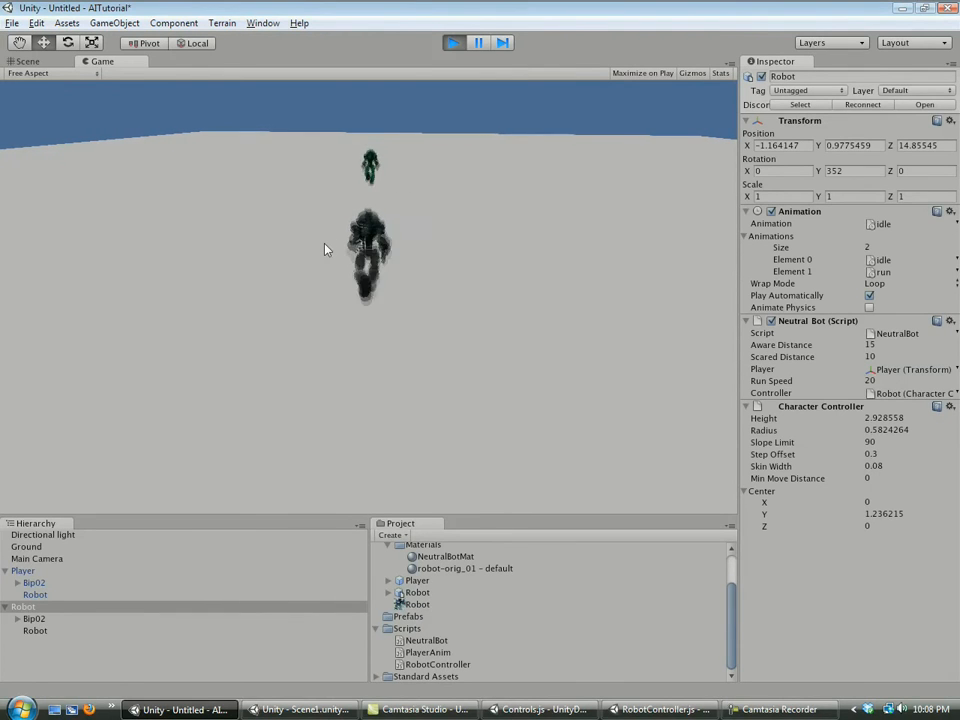
{"action": "left_click", "coordinate": [453, 42]}
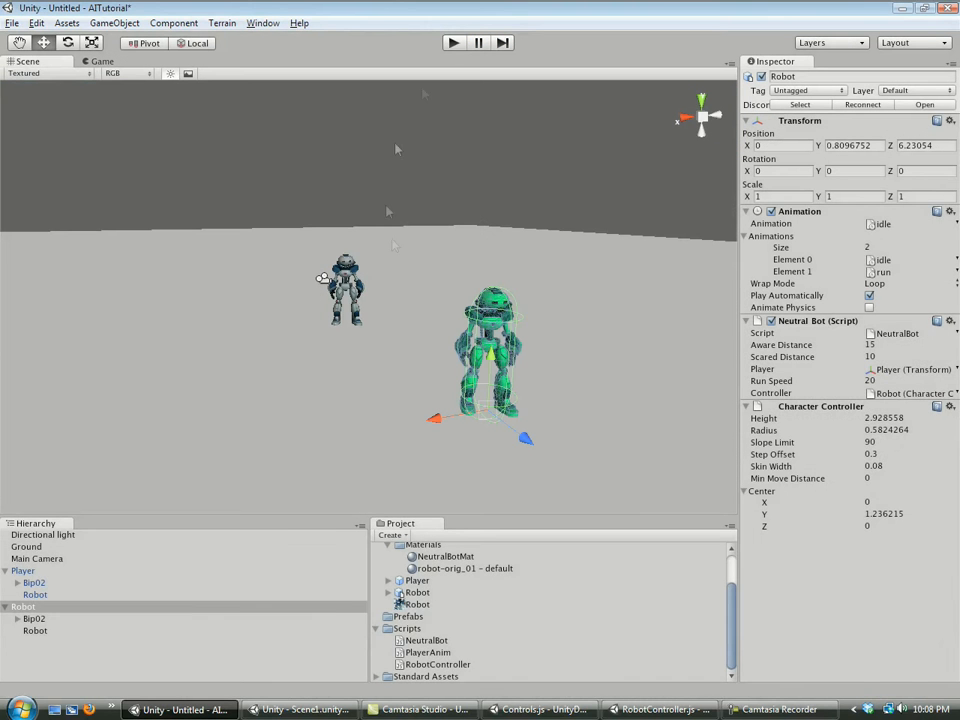
Set the Player's Robot Controller Speed to 300 and playtest chasing the Robot
{"action": "left_click", "coordinate": [26, 571]}
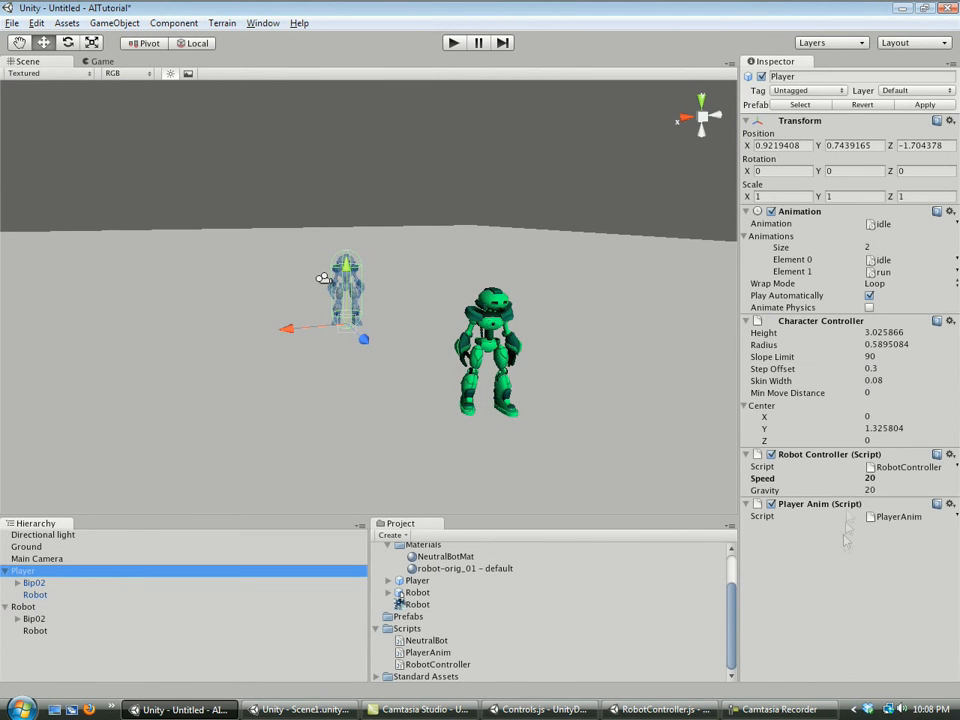
{"action": "left_click", "coordinate": [893, 478]}
{"action": "type", "text": "300"}
{"action": "key", "text": "Return"}
{"action": "left_click", "coordinate": [30, 607]}
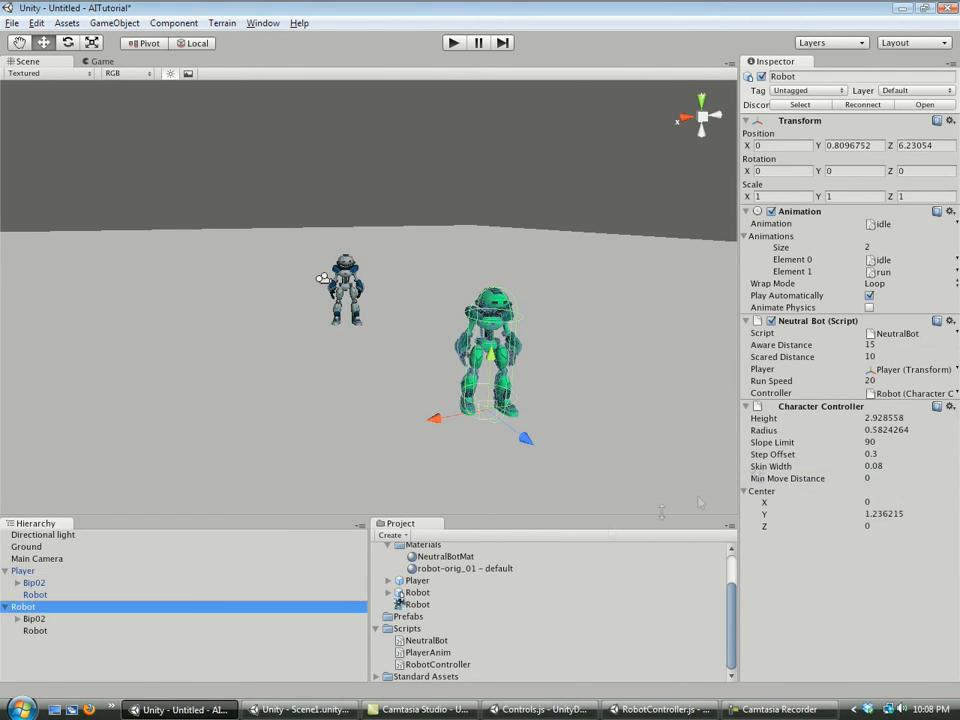
{"action": "left_click", "coordinate": [453, 43]}
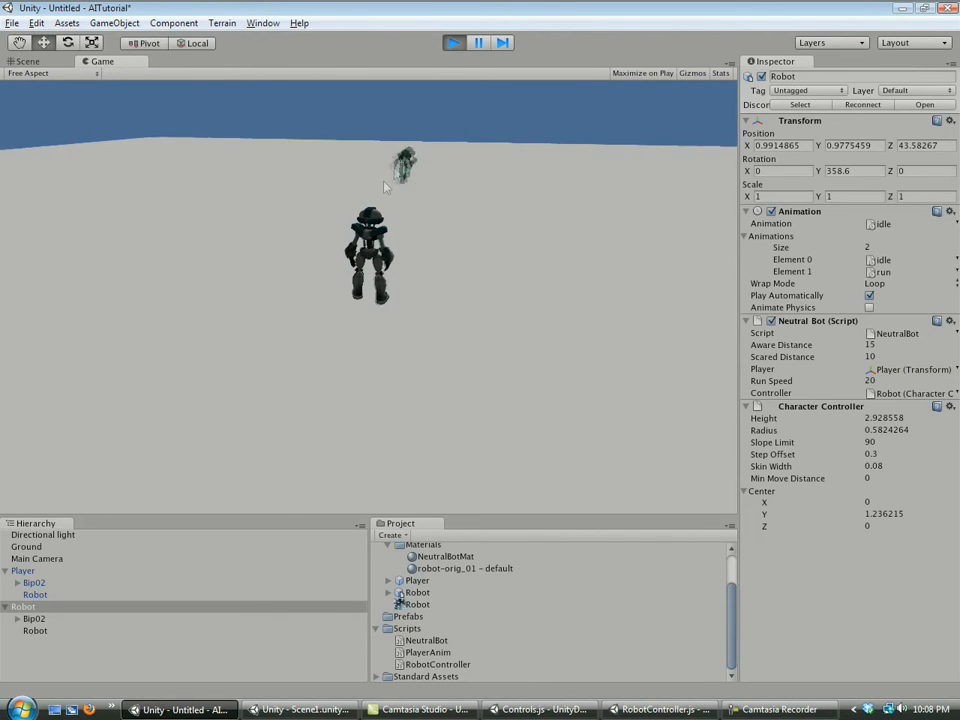
{"action": "left_click", "coordinate": [454, 43]}
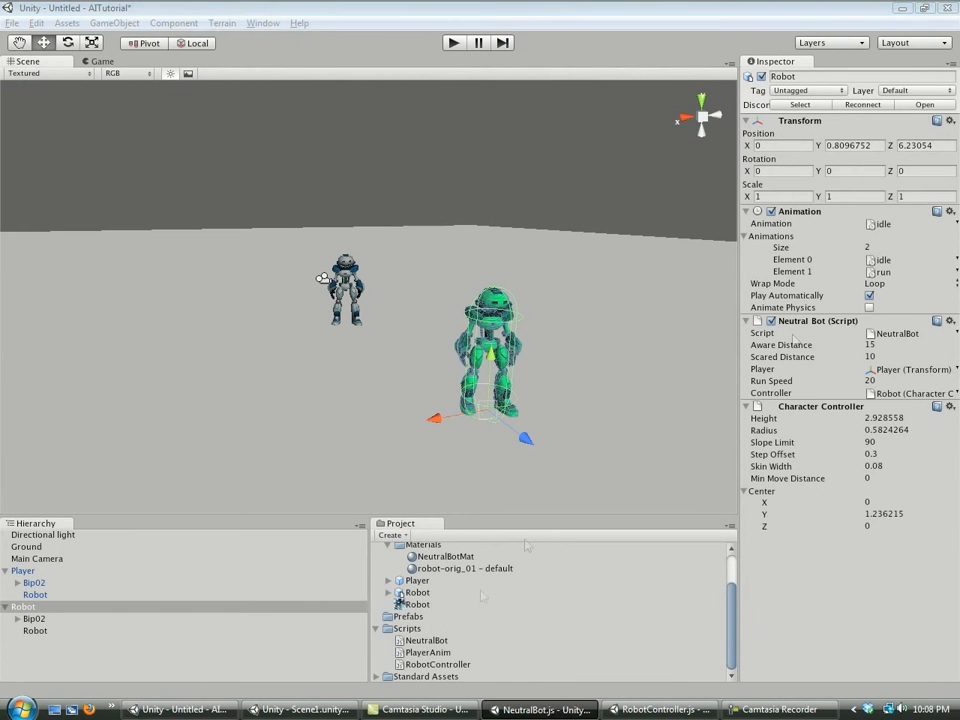
Switch to UnityDevelop and review the AIStatus switch in the Update function of NeutralBot.js
{"action": "left_click", "coordinate": [430, 652]}
{"action": "left_click", "coordinate": [660, 709]}
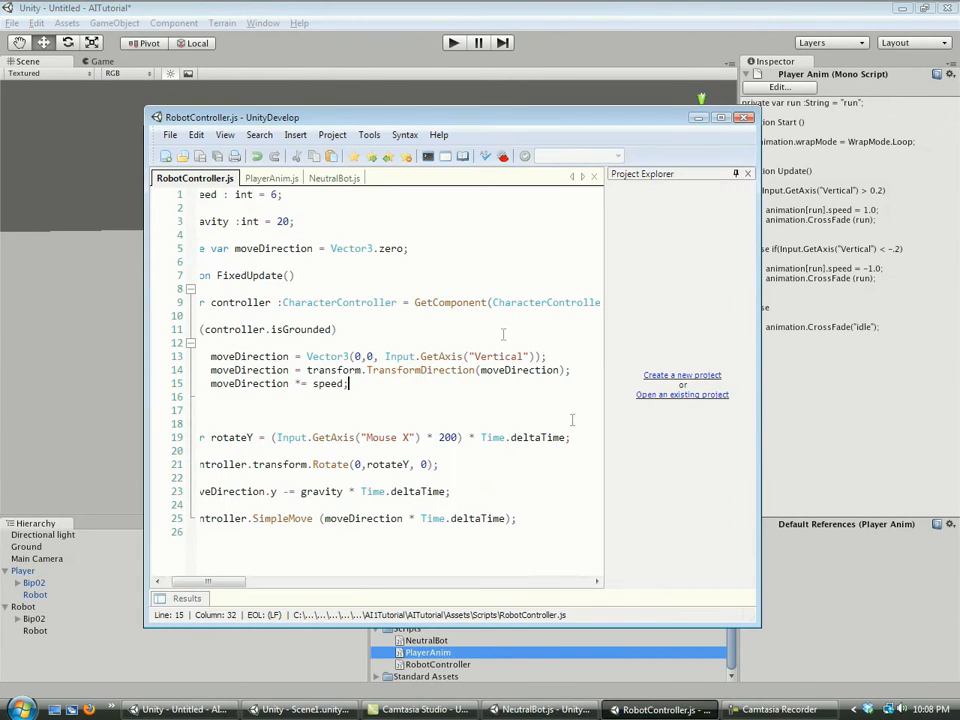
{"action": "left_click", "coordinate": [335, 179]}
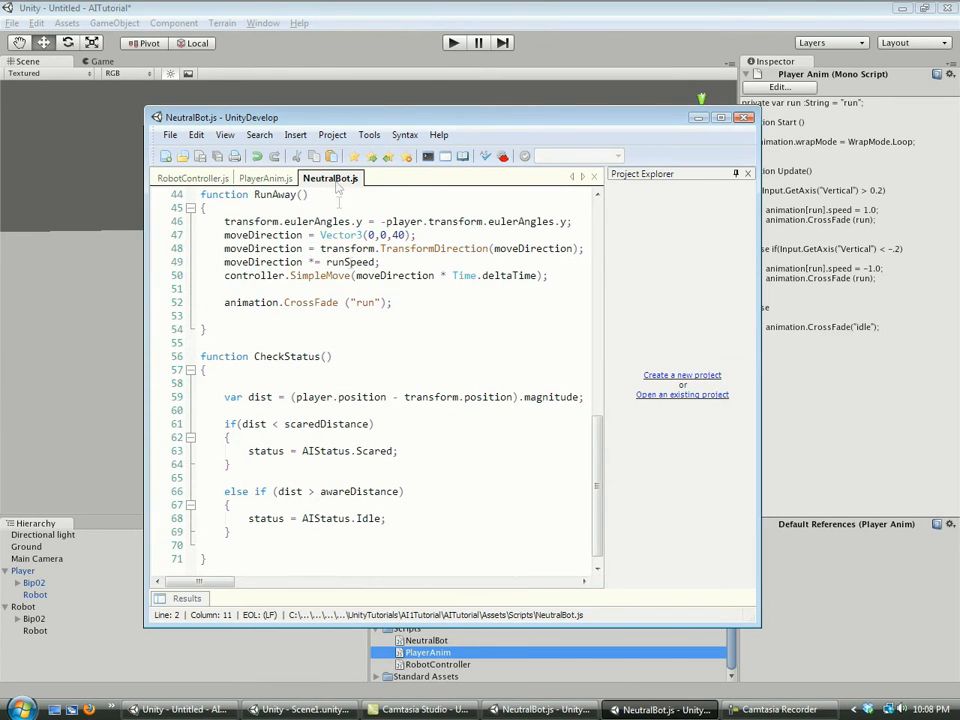
{"action": "left_click", "coordinate": [372, 379]}
{"action": "scroll", "coordinate": [315, 398], "scroll_direction": "up", "scroll_amount": 5}
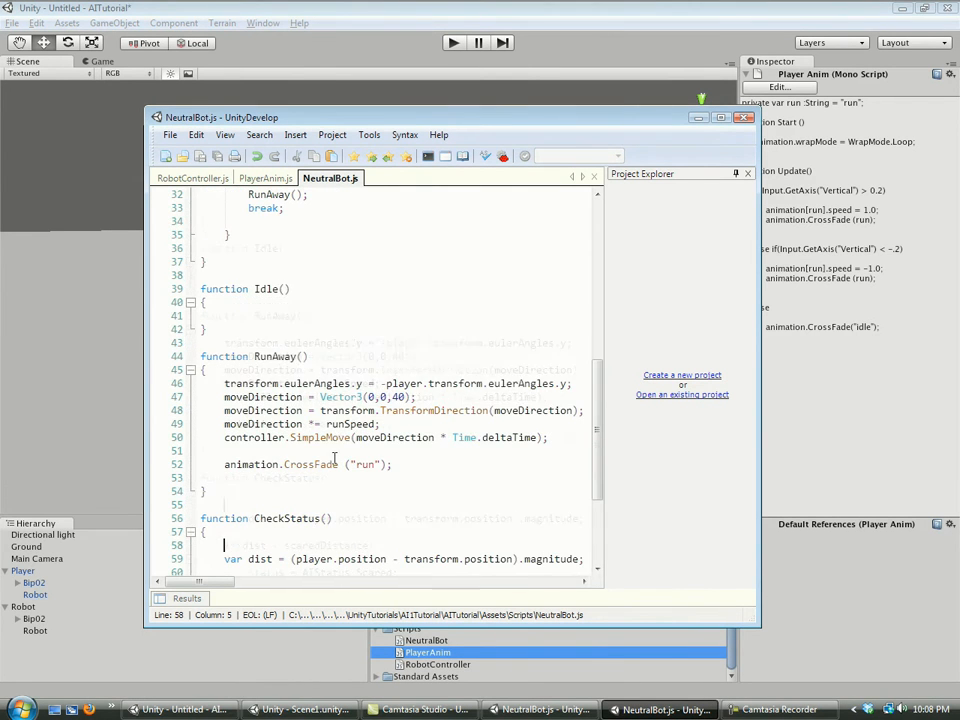
{"action": "scroll", "coordinate": [315, 398], "scroll_direction": "up", "scroll_amount": 2}
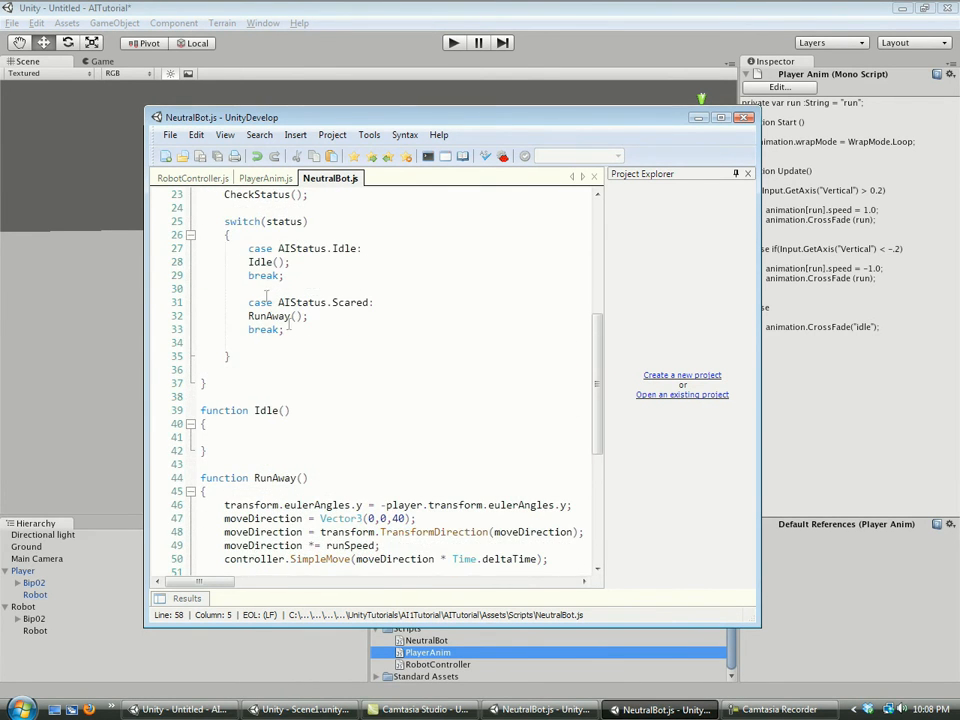
{"action": "scroll", "coordinate": [302, 262], "scroll_direction": "up", "scroll_amount": 1}
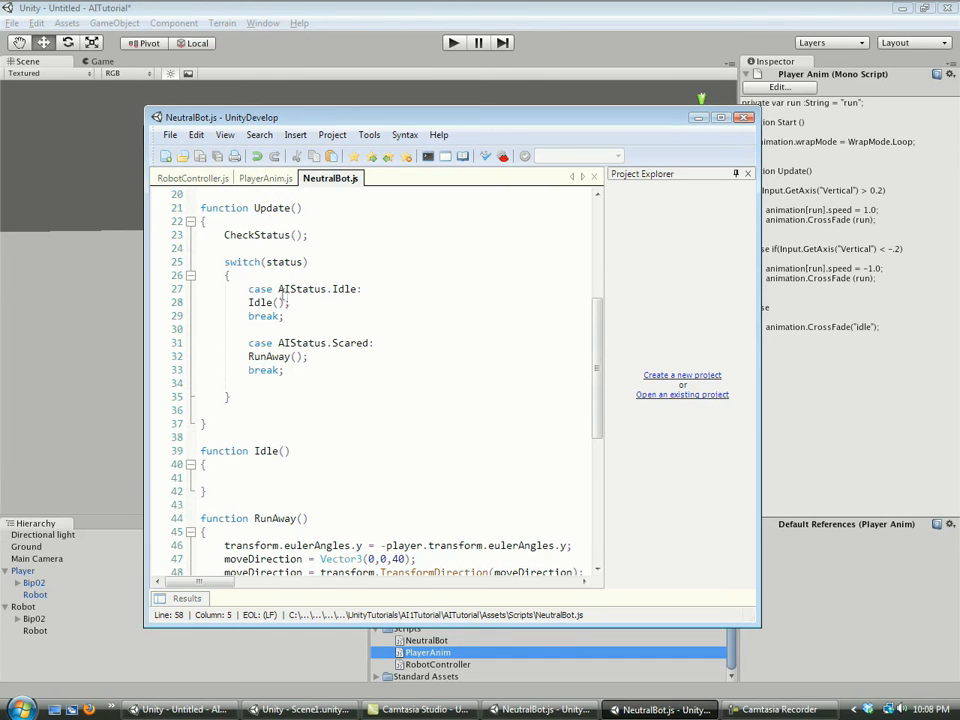
{"action": "left_click_drag", "start_coordinate": [290, 302], "coordinate": [348, 289]}
{"action": "left_click", "coordinate": [294, 303]}
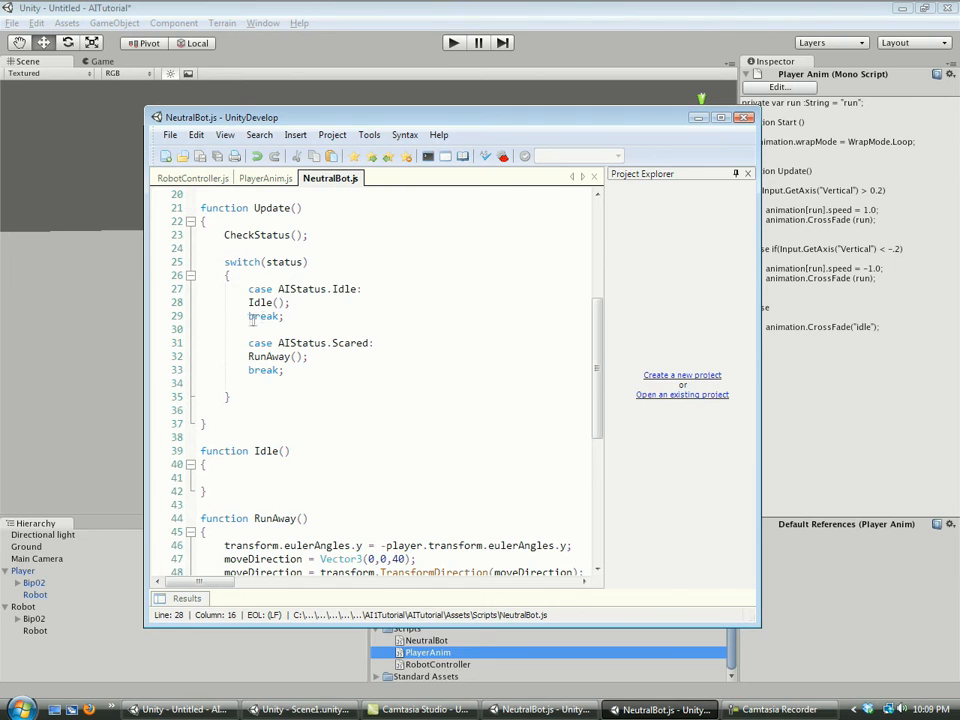
{"action": "scroll", "coordinate": [268, 308], "scroll_direction": "down", "scroll_amount": 1}
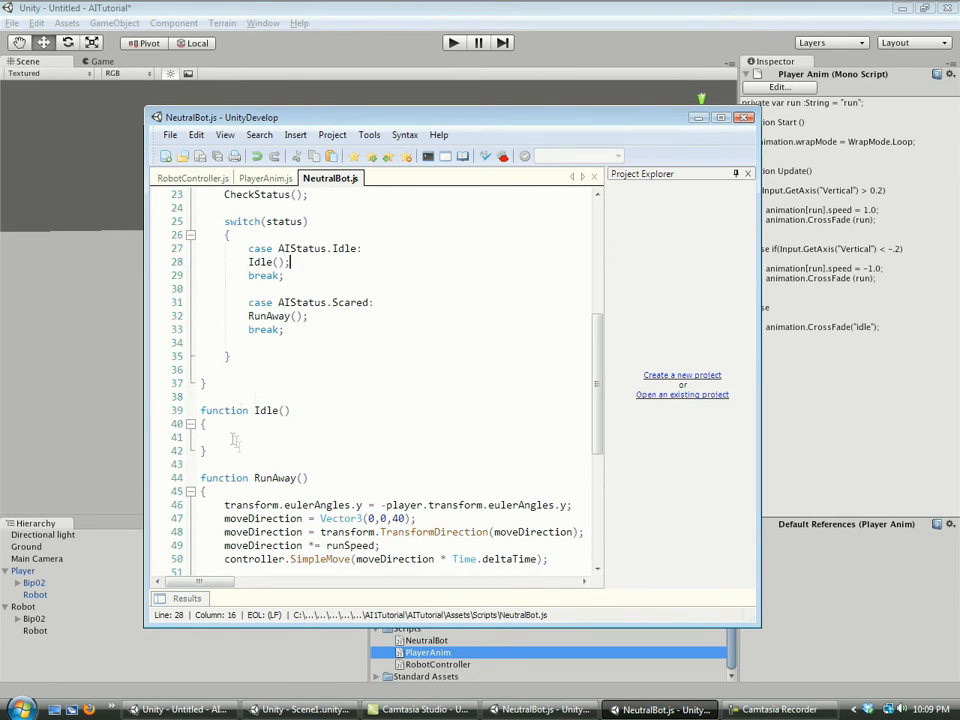
Add the line animation.CrossFade ("idle"); inside the empty Idle function of NeutralBot.js and save the script
{"action": "left_click", "coordinate": [255, 426]}
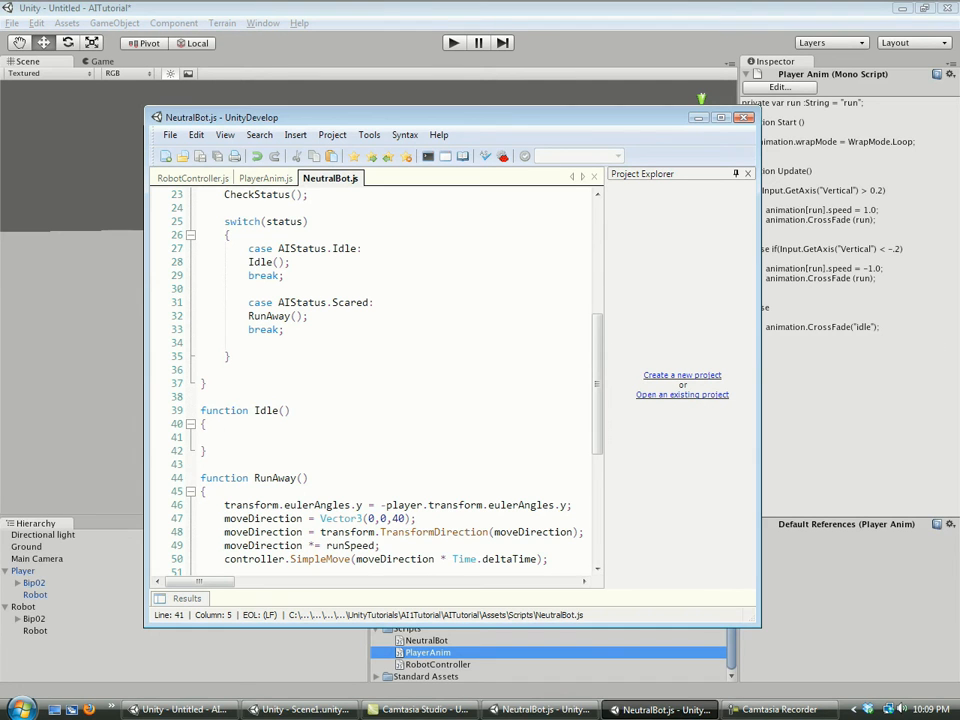
{"action": "key", "text": "alt+Tab"}
{"action": "key", "text": "alt+Tab"}
{"action": "type", "text": "animati"}
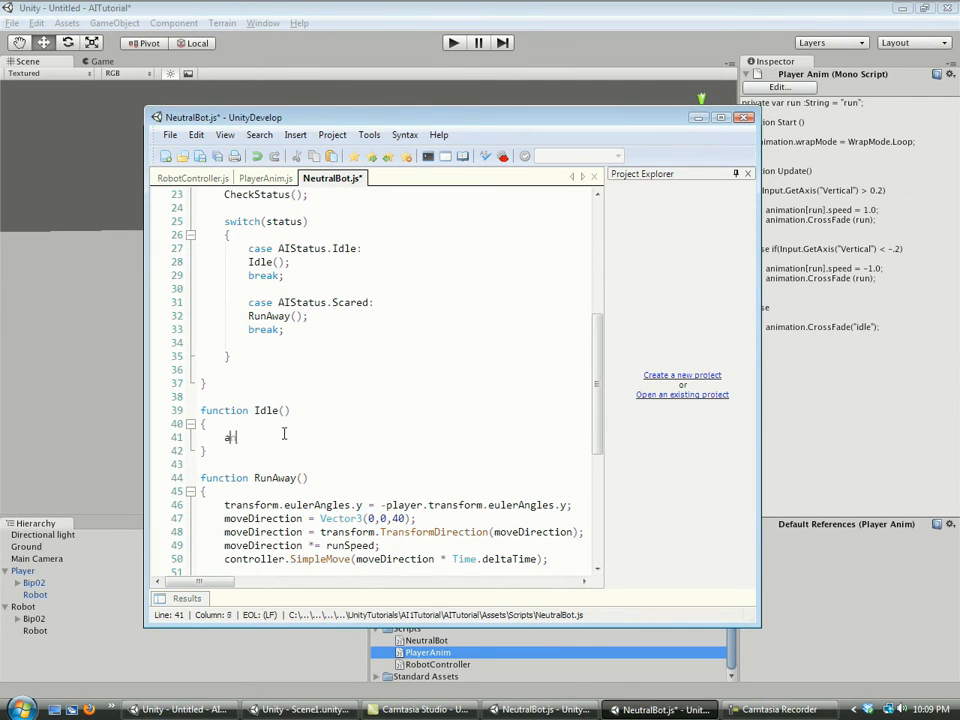
{"action": "type", "text": "on"}
{"action": "type", "text": ".CrossFade (\""}
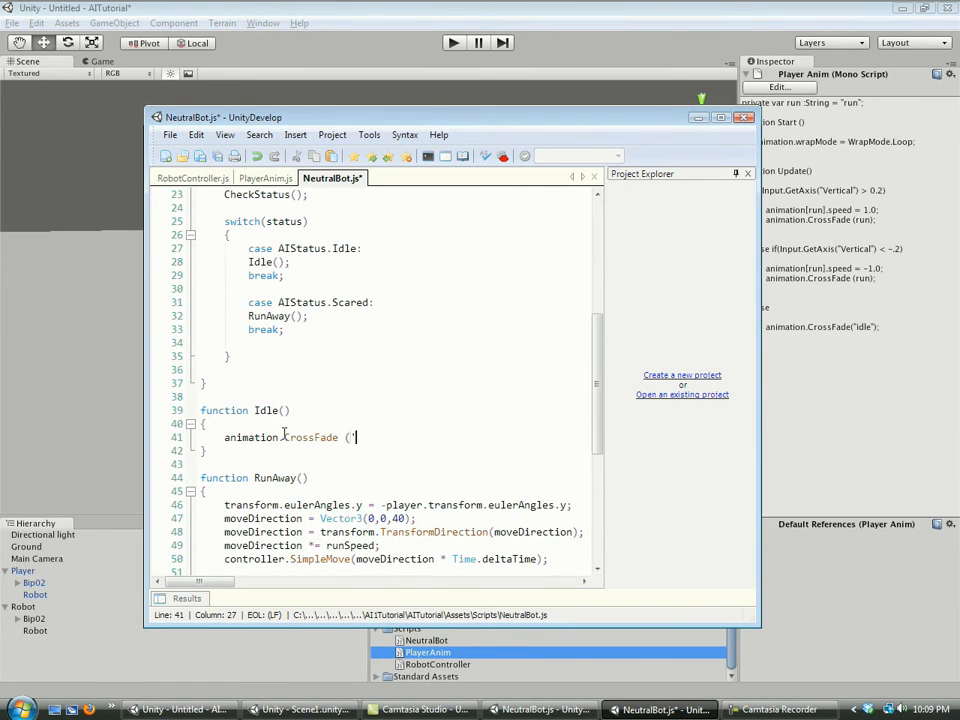
{"action": "type", "text": "idle\");"}
{"action": "key", "text": "ctrl+s"}
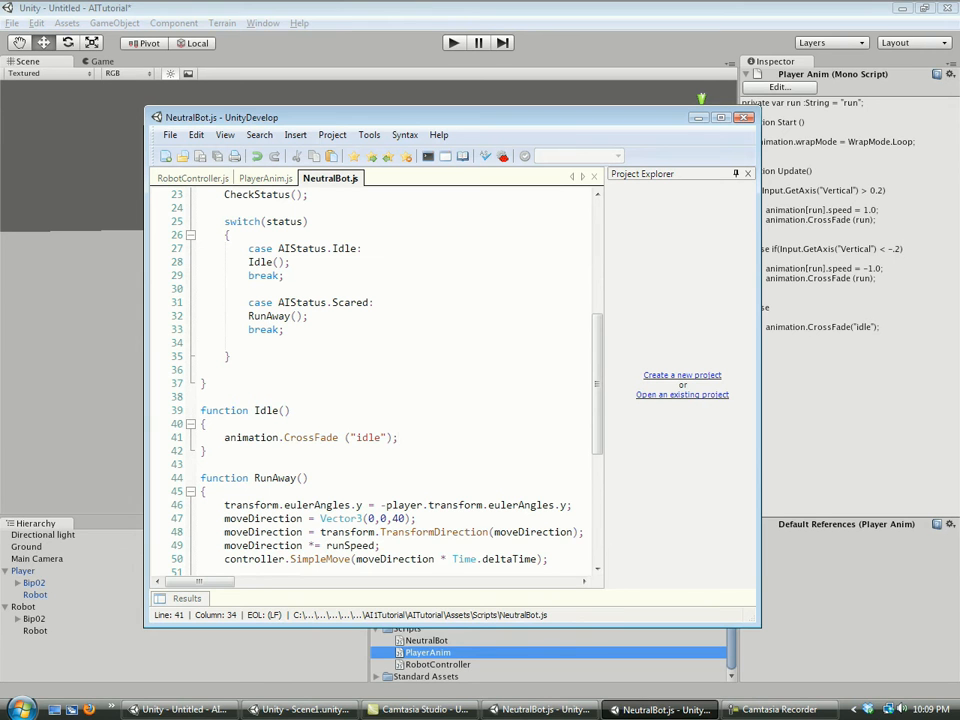
Switch back to Unity and playtest chasing the green robot to check its running and idle animations
{"action": "key", "text": "alt+Tab"}
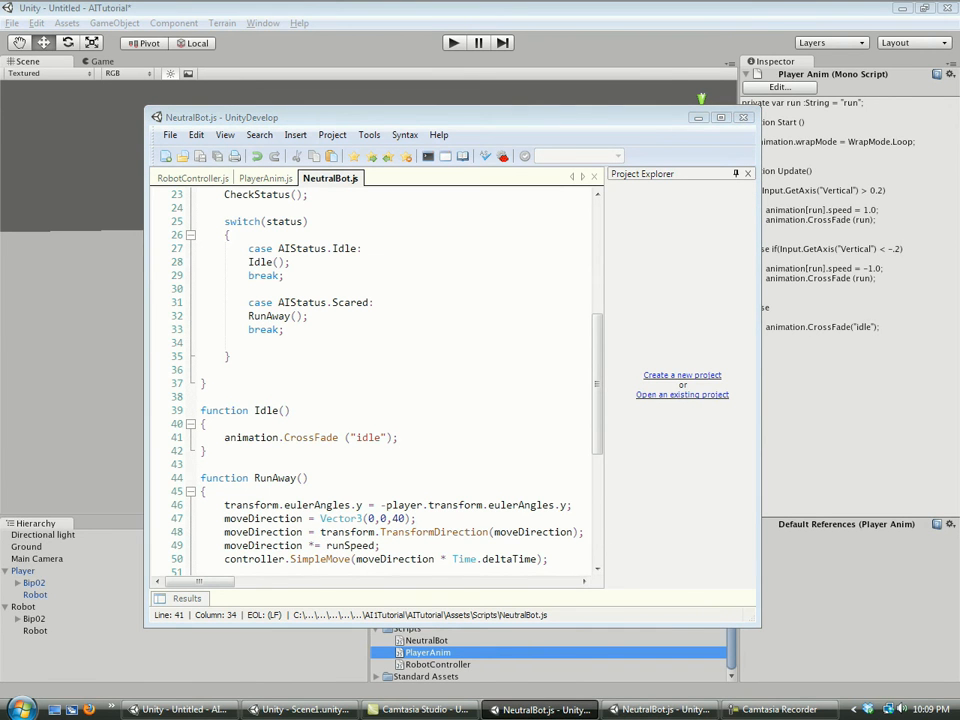
{"action": "left_click", "coordinate": [453, 42]}
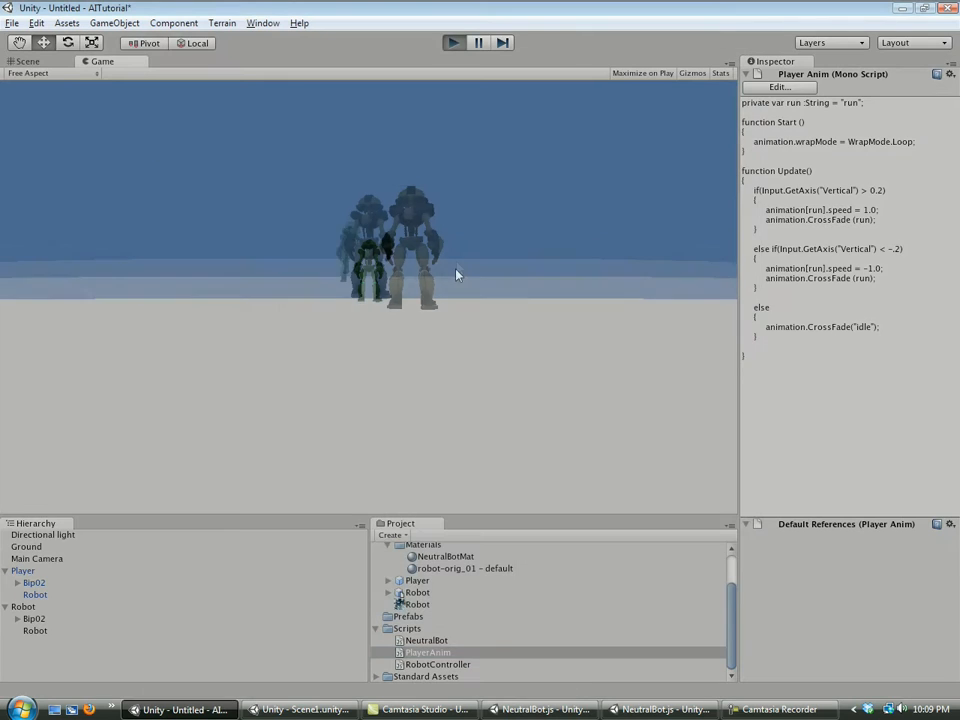
{"action": "key", "text": "Up"}
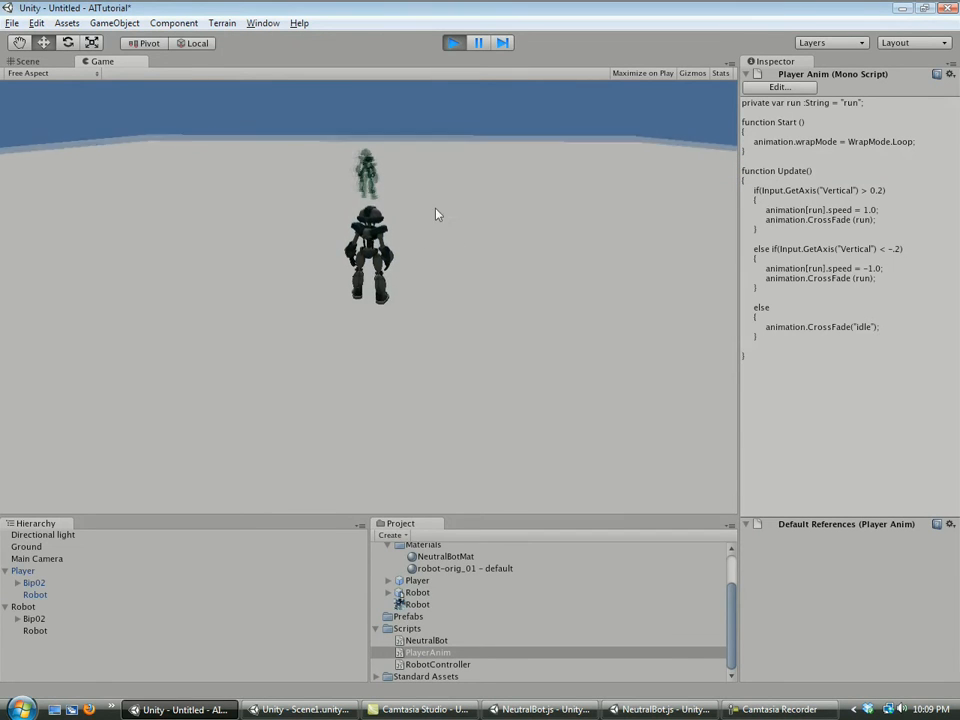
{"action": "key", "text": "Right"}
{"action": "key", "text": "Left"}
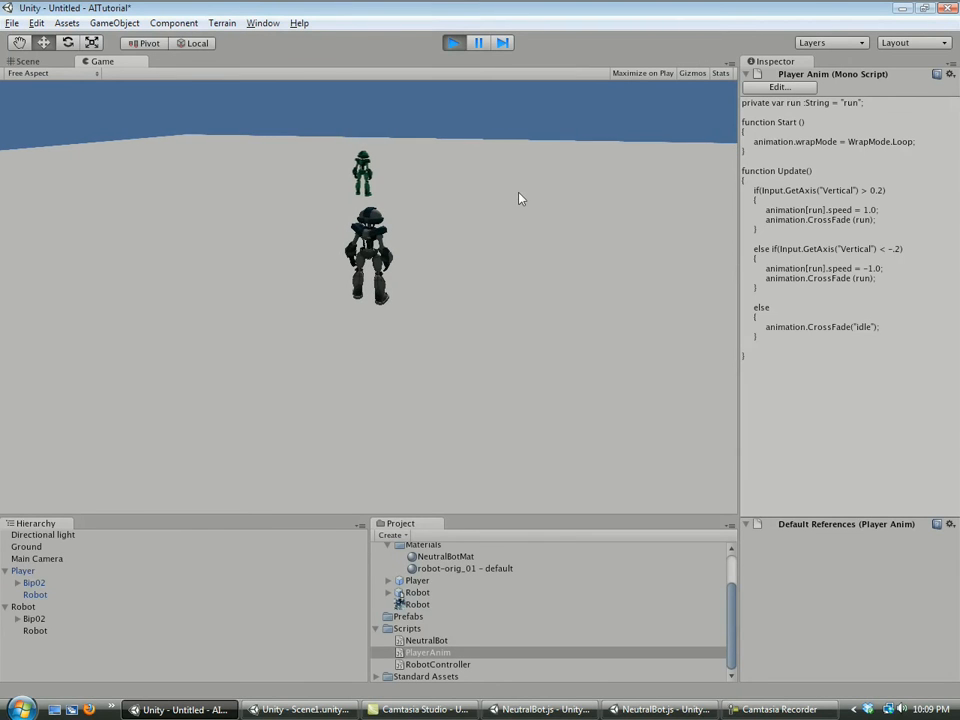
{"action": "key", "text": "Up"}
{"action": "key", "text": "Up"}
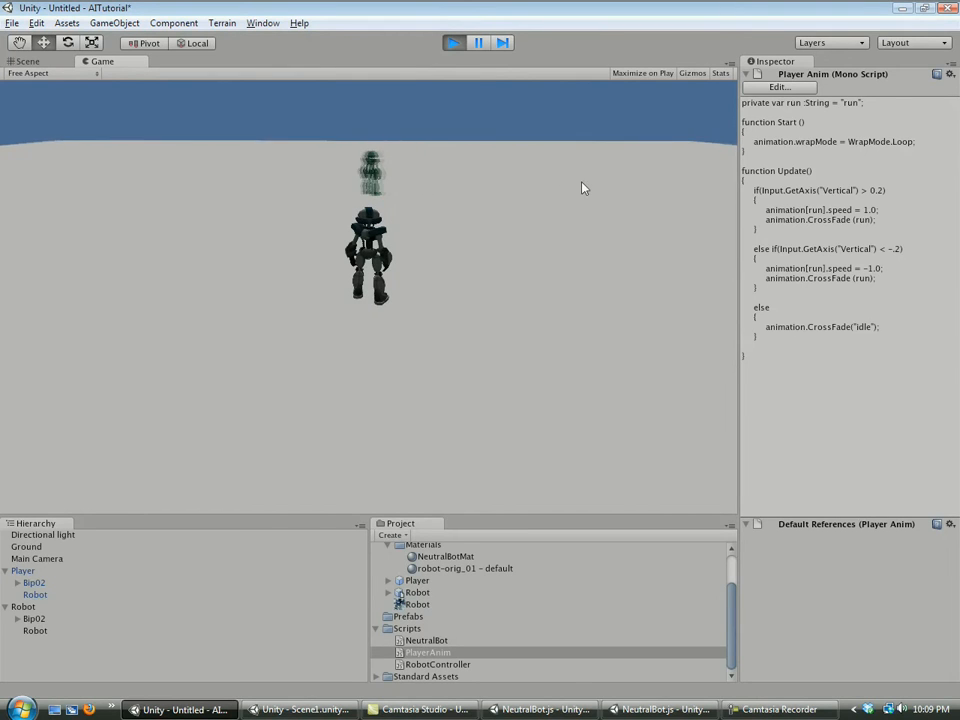
{"action": "key", "text": "Up"}
{"action": "key", "text": "Up"}
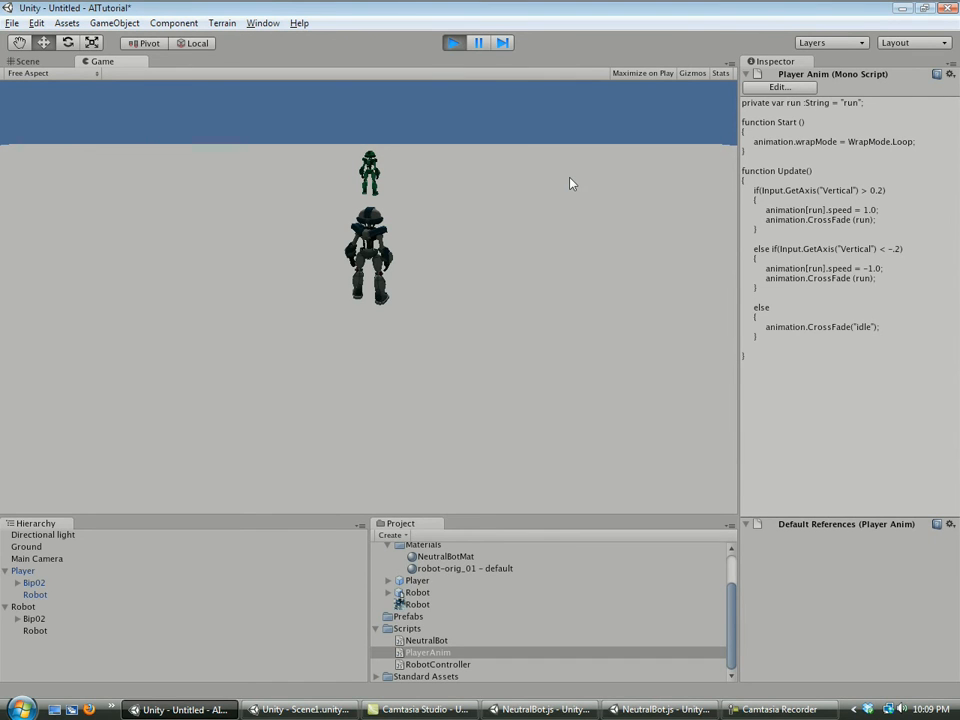
{"action": "key", "text": "Left"}
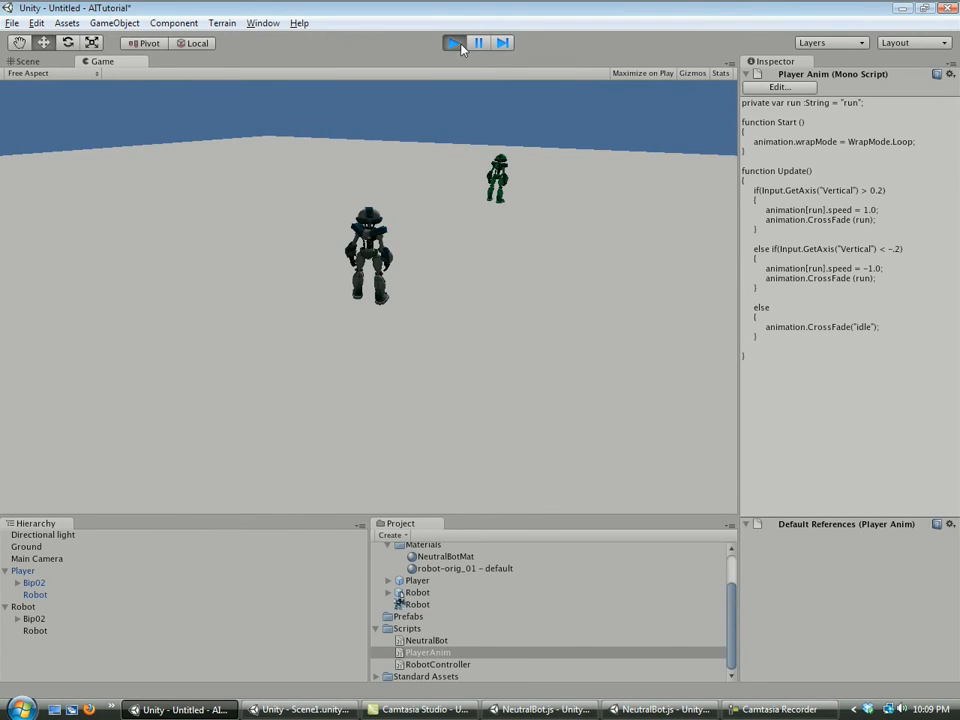
{"action": "left_click", "coordinate": [458, 44]}
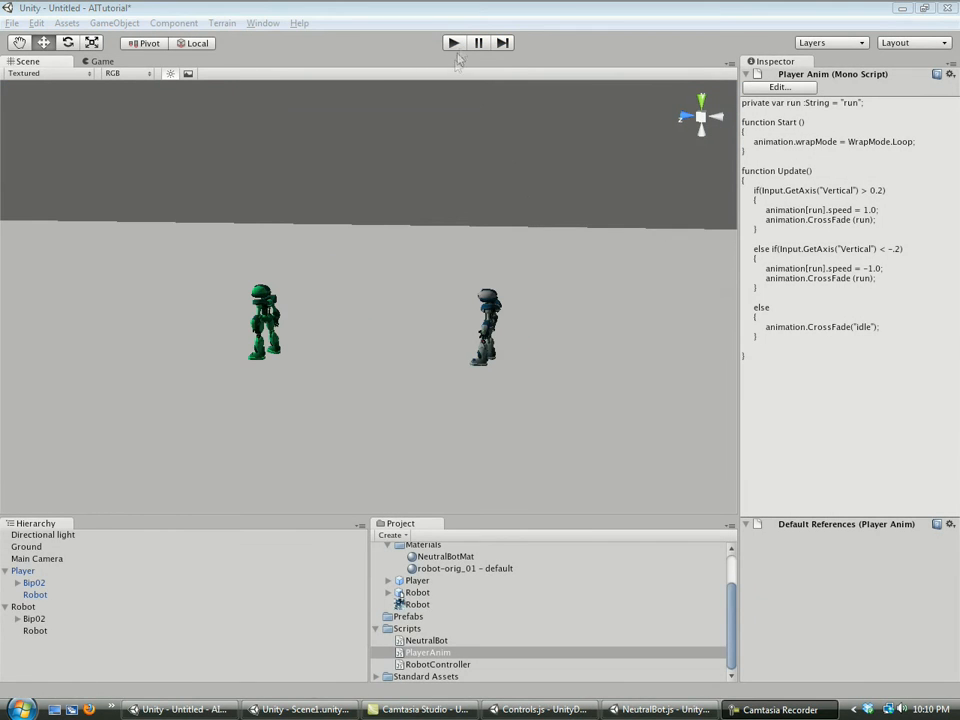
Playtest briefly by running the Player toward the green robot, and stop the game
{"action": "left_click", "coordinate": [453, 43]}
{"action": "key", "text": "Up"}
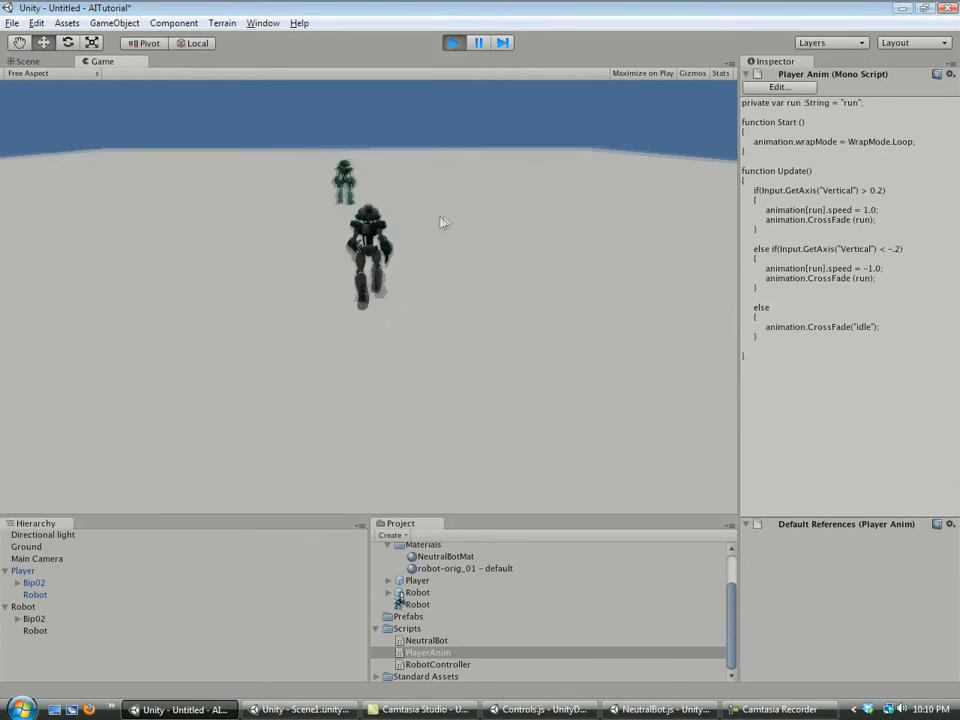
{"action": "left_click", "coordinate": [453, 43]}
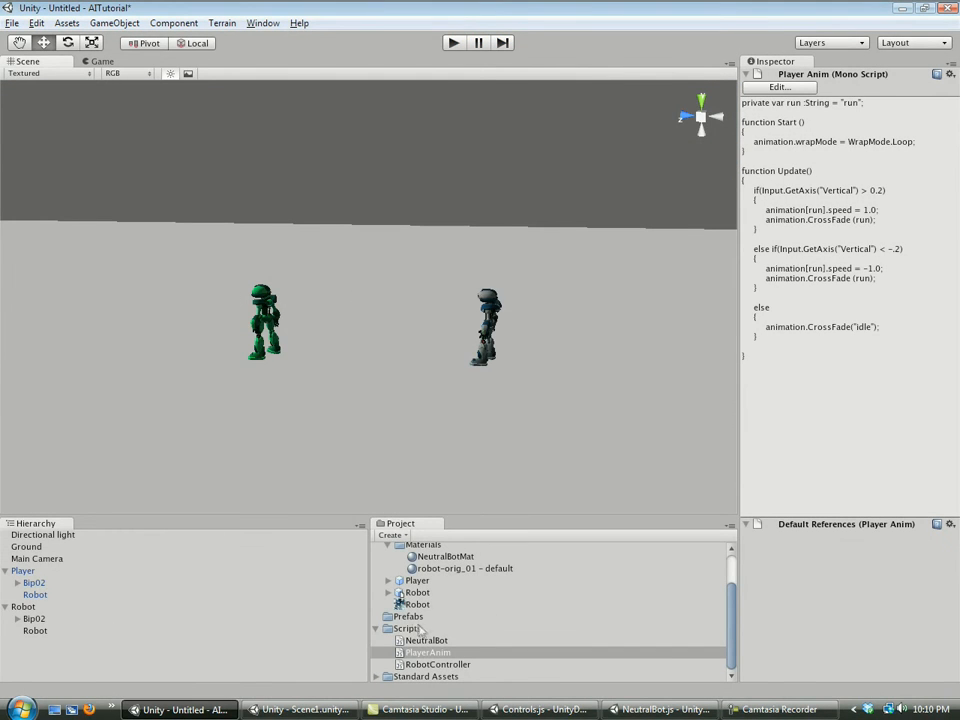
Create a new prefab in the Player folder and name it NeutralBot
{"action": "scroll", "coordinate": [445, 628], "scroll_direction": "up", "scroll_amount": 2}
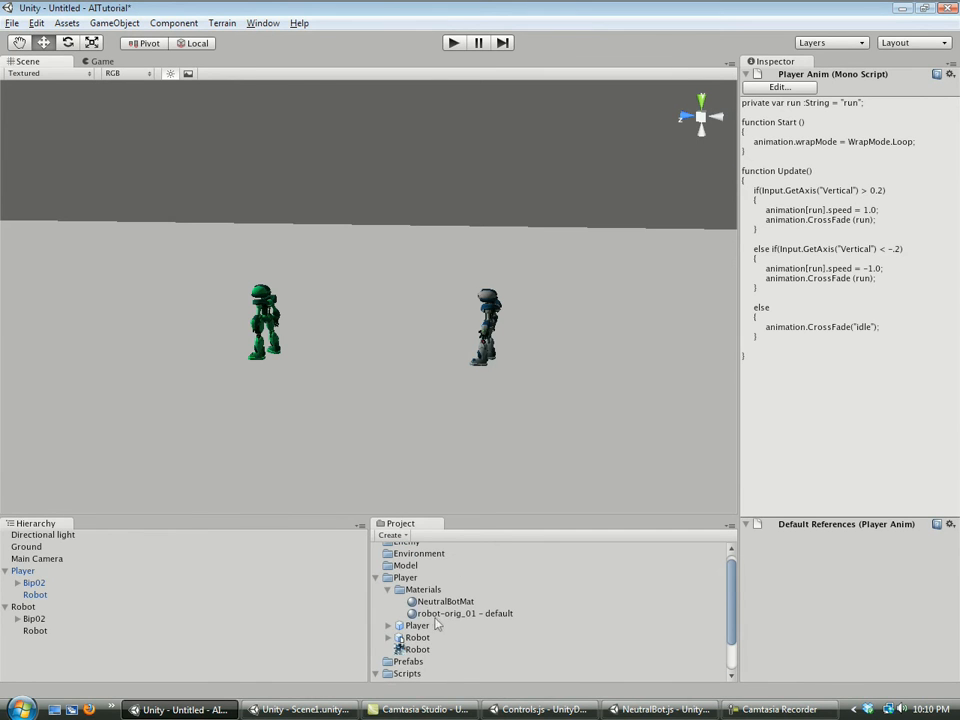
{"action": "right_click", "coordinate": [417, 579]}
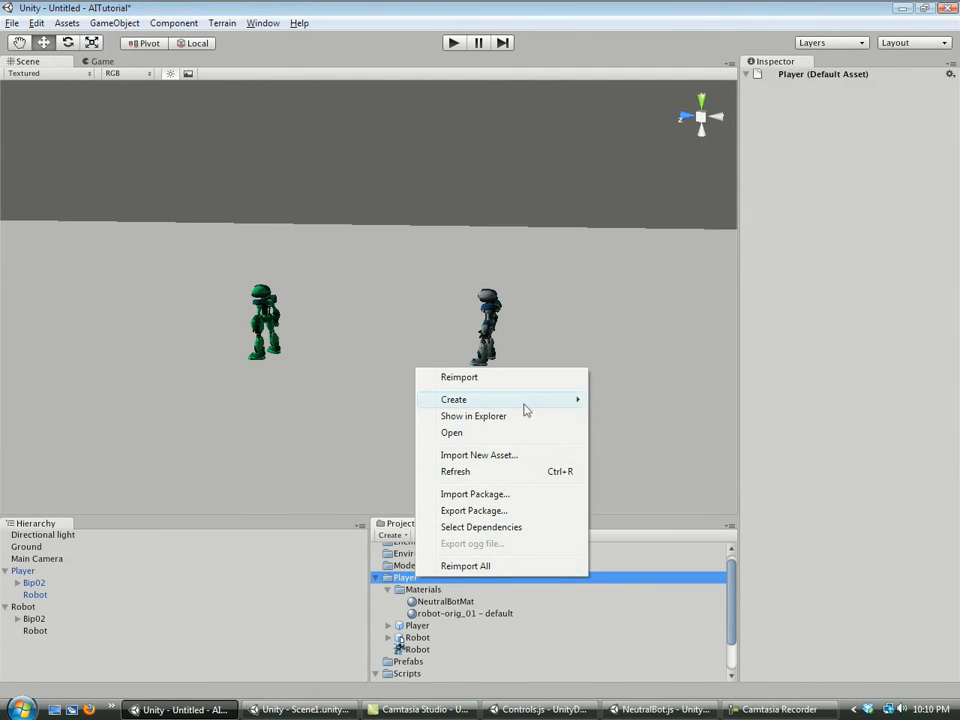
{"action": "mouse_move", "coordinate": [525, 401]}
{"action": "left_click", "coordinate": [624, 488]}
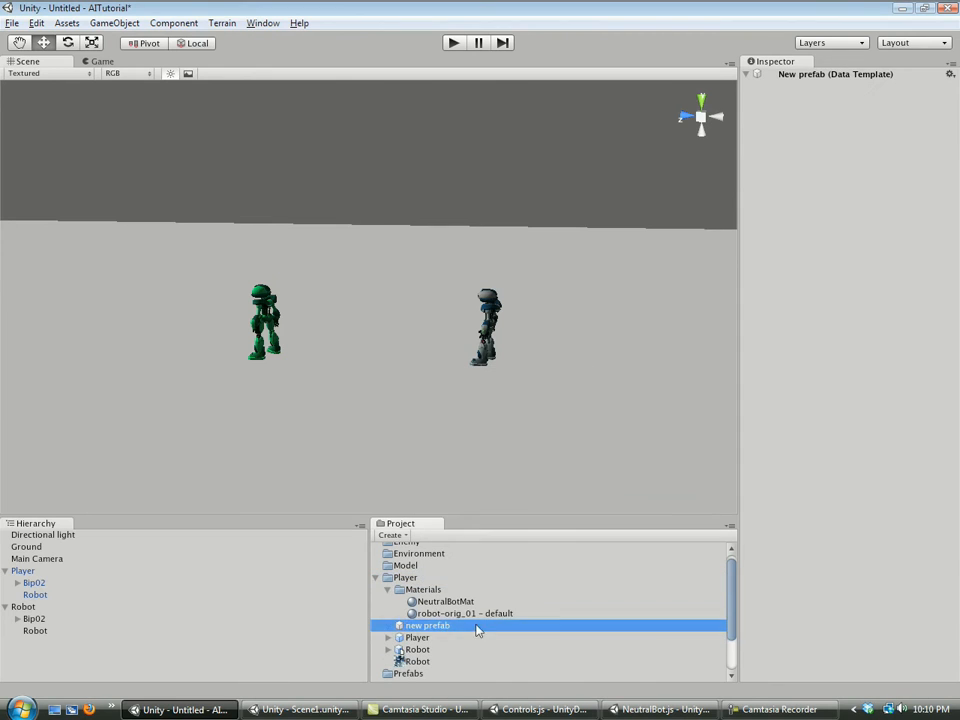
{"action": "type", "text": "N"}
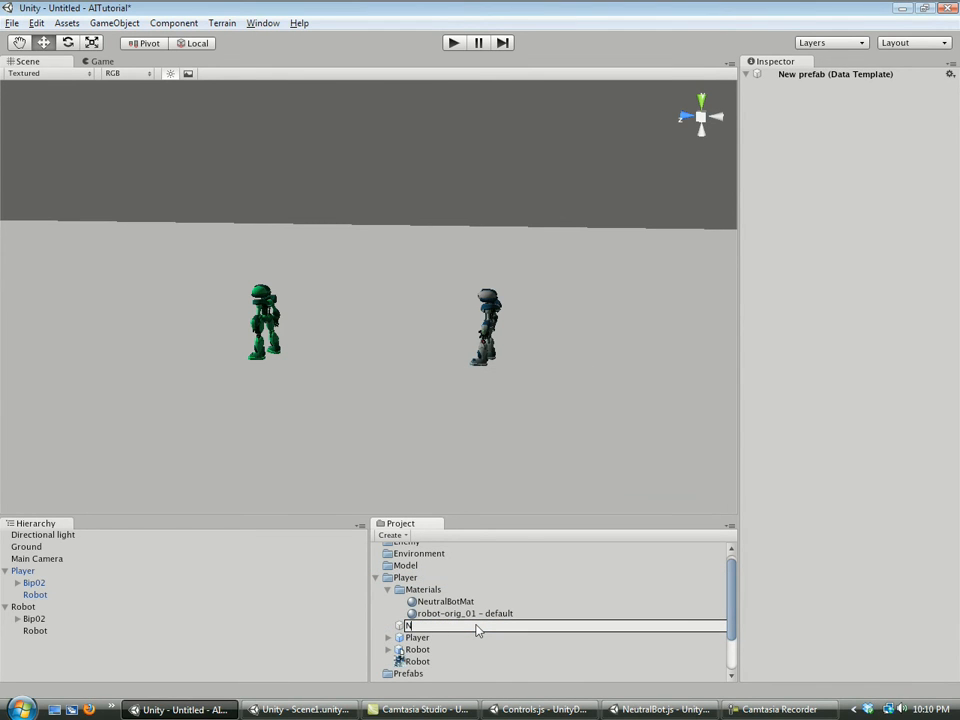
{"action": "type", "text": "eutralBot"}
{"action": "key", "text": "Return"}
Store the green Robot in the NeutralBot prefab and replace the Robot in the scene with an instance of that prefab
{"action": "scroll", "coordinate": [467, 626], "scroll_direction": "down", "scroll_amount": 3}
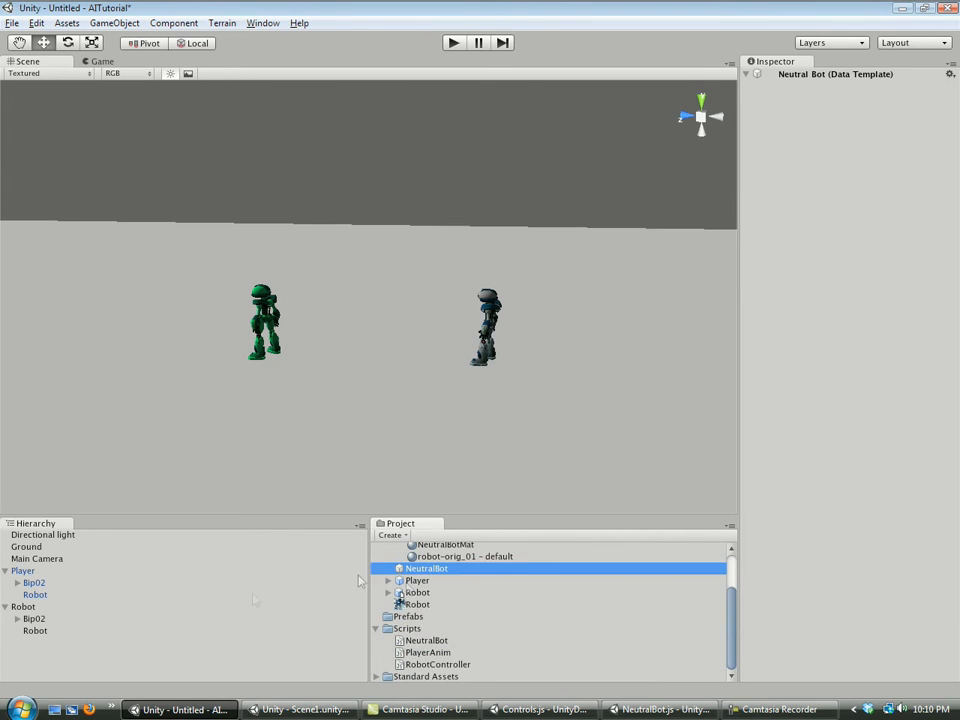
{"action": "left_click_drag", "start_coordinate": [27, 608], "coordinate": [440, 568]}
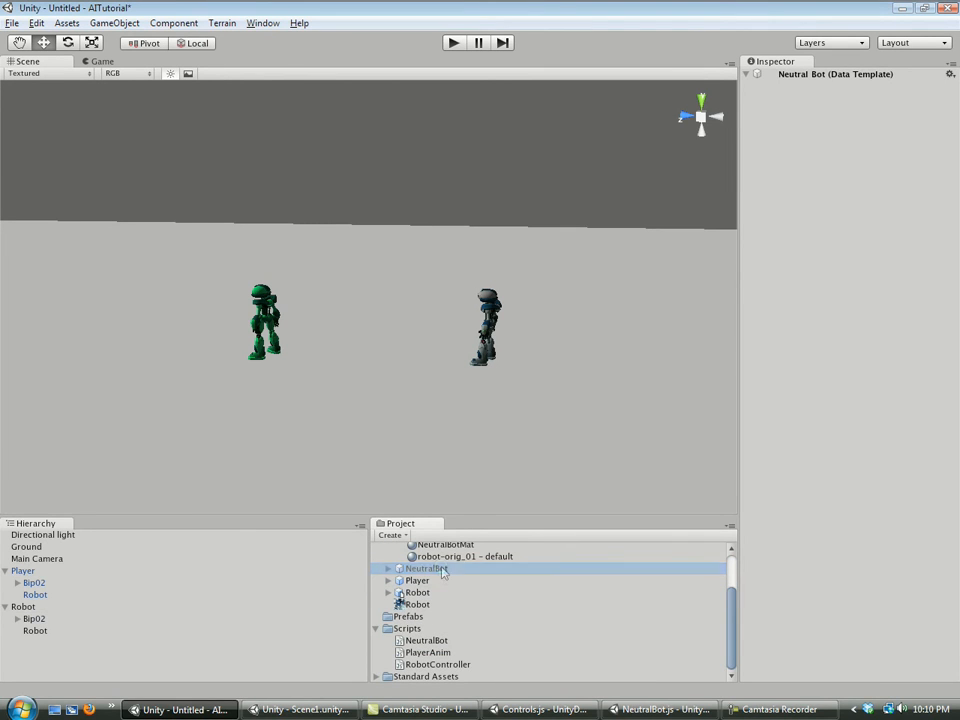
{"action": "left_click", "coordinate": [20, 607]}
{"action": "key", "text": "Delete"}
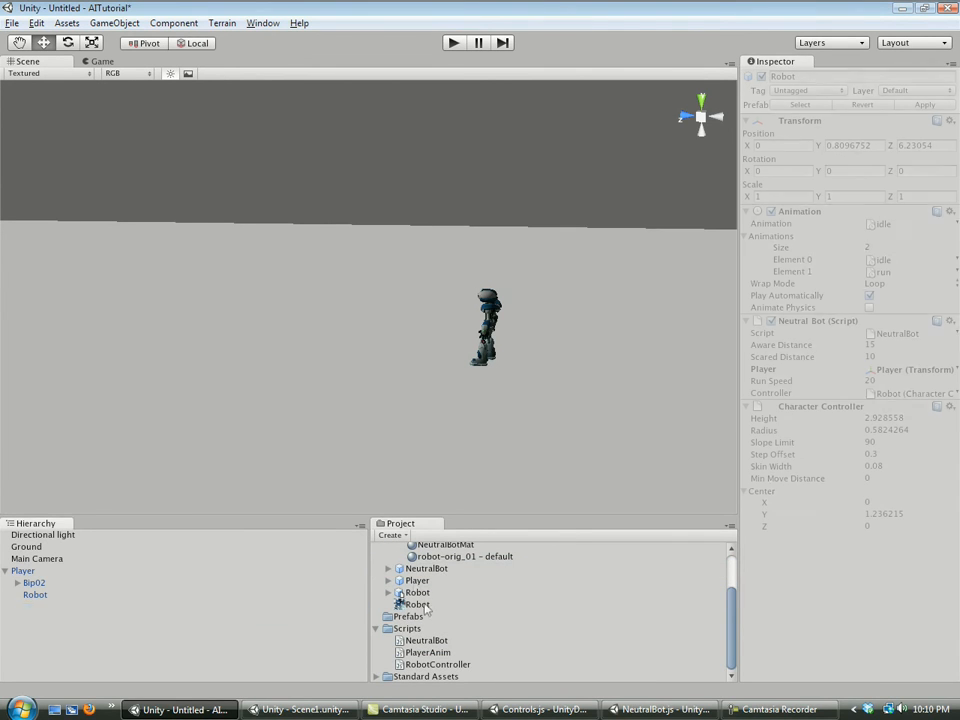
{"action": "left_click_drag", "start_coordinate": [428, 570], "coordinate": [73, 643]}
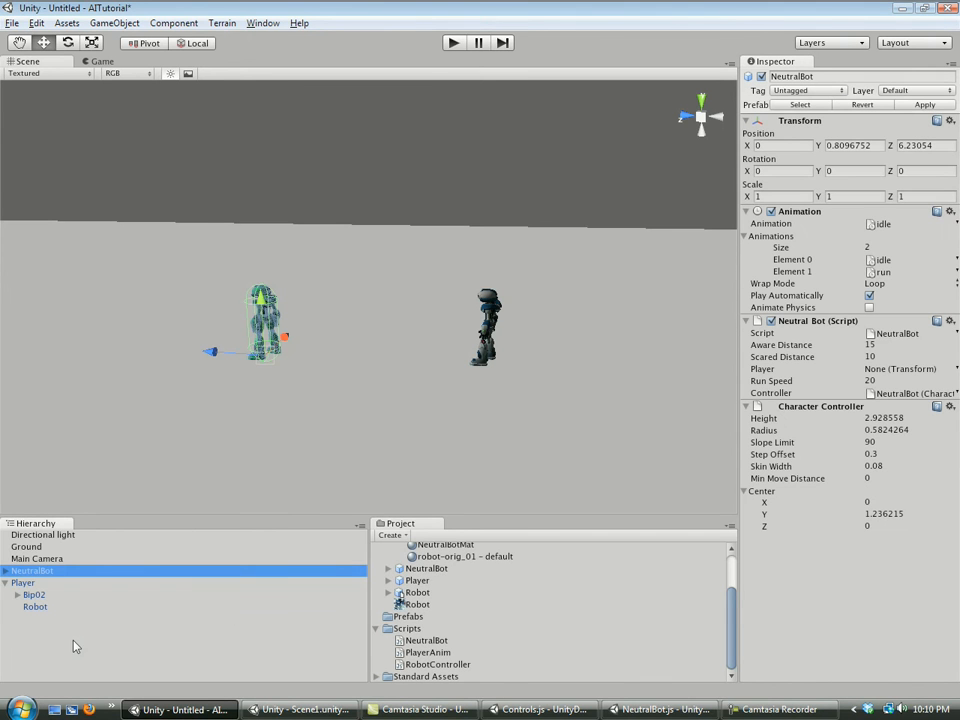
Move the NeutralBot and Player prefabs into the Prefabs folder and collapse the Materials folder
{"action": "left_click", "coordinate": [428, 569]}
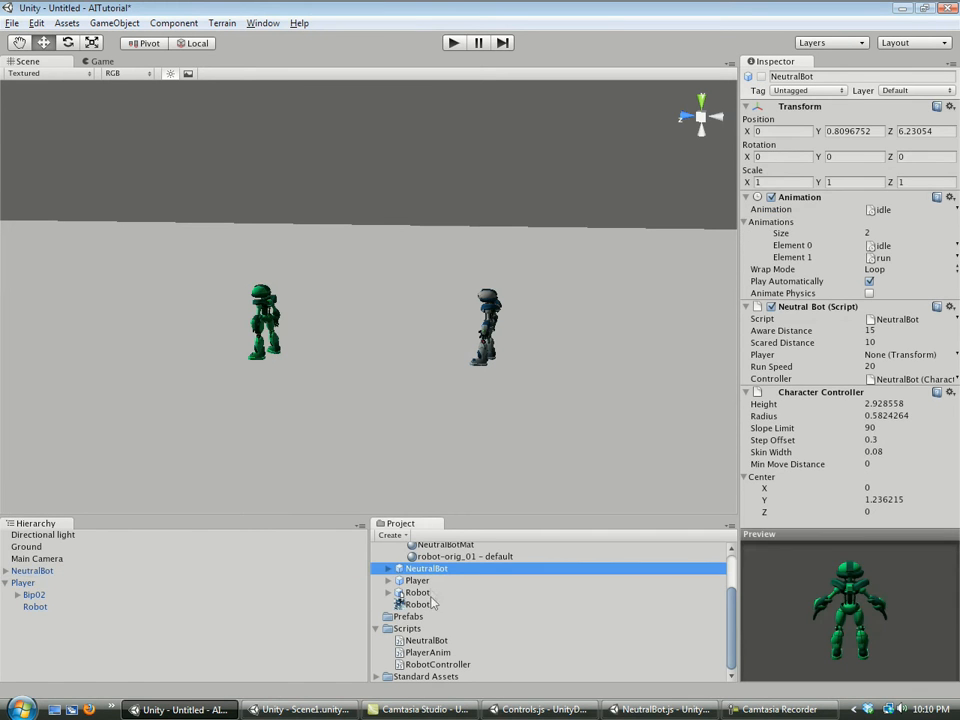
{"action": "left_click", "coordinate": [420, 581], "text": "ctrl"}
{"action": "left_click_drag", "start_coordinate": [427, 573], "coordinate": [380, 620]}
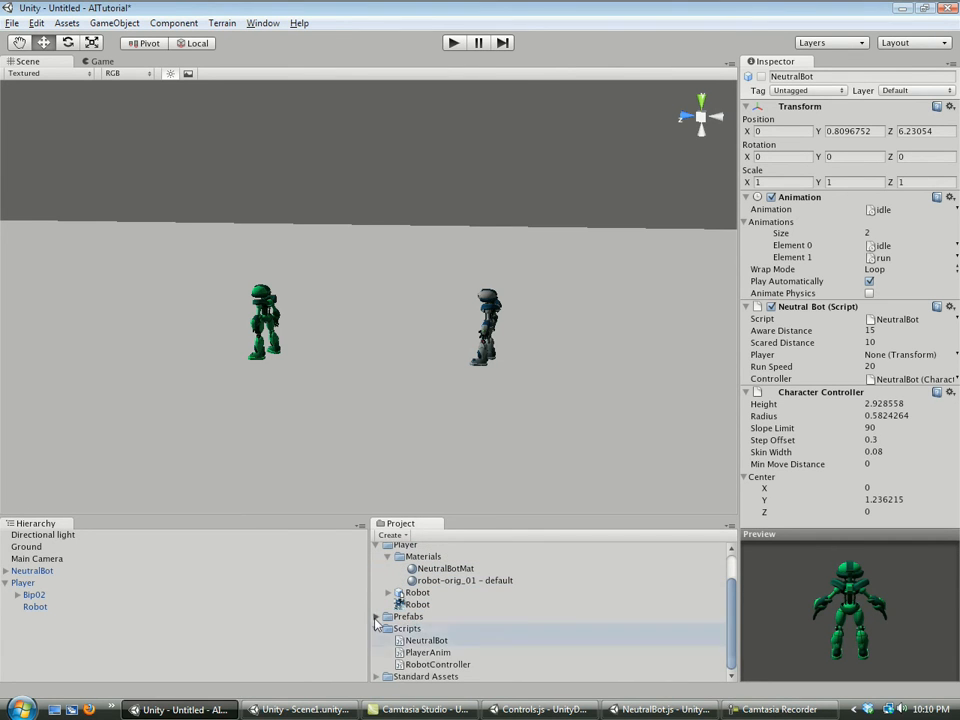
{"action": "left_click", "coordinate": [388, 557]}
{"action": "key", "text": "F2"}
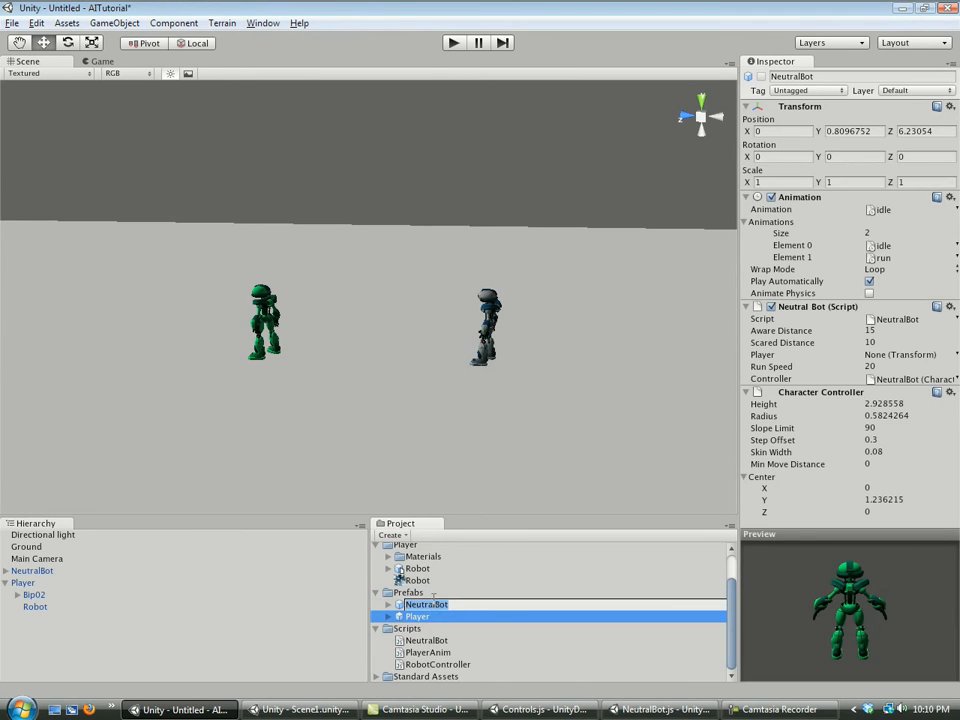
{"action": "left_click", "coordinate": [437, 629]}
{"action": "left_click", "coordinate": [440, 606]}
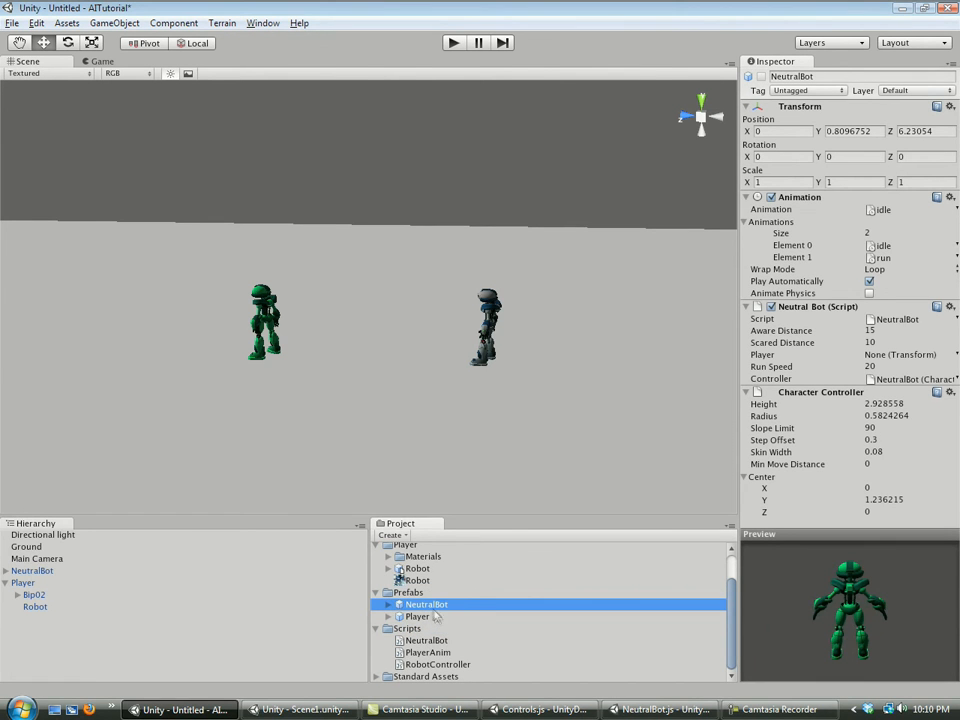
Add a second NeutralBot prefab instance to the scene and expand both NeutralBots in the hierarchy
{"action": "left_click_drag", "start_coordinate": [422, 614], "coordinate": [135, 643]}
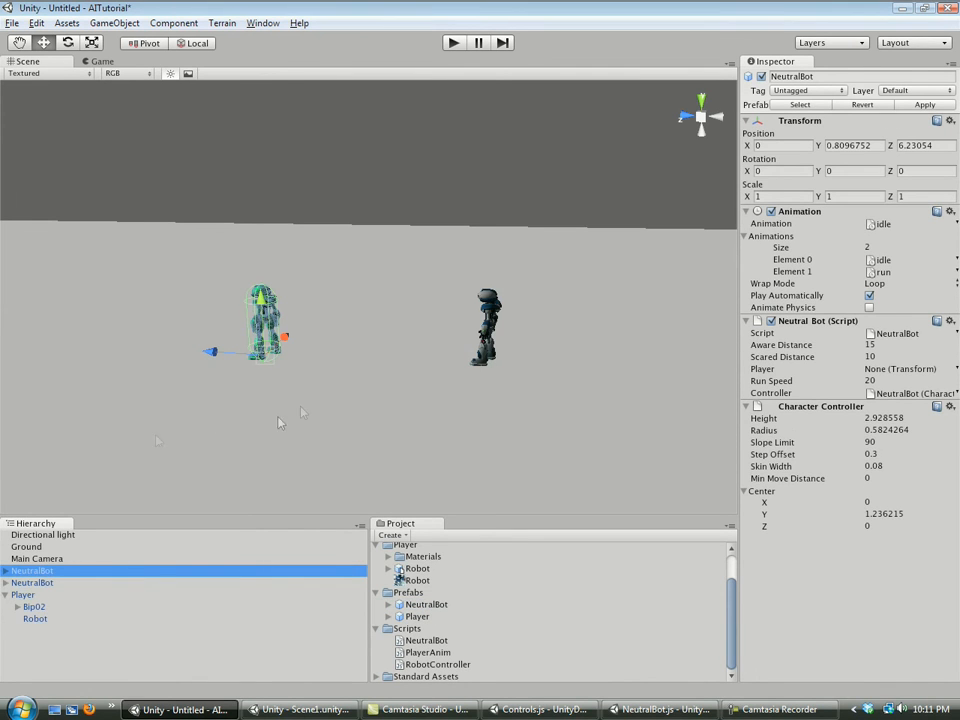
{"action": "left_click", "coordinate": [6, 571]}
{"action": "left_click", "coordinate": [6, 607]}
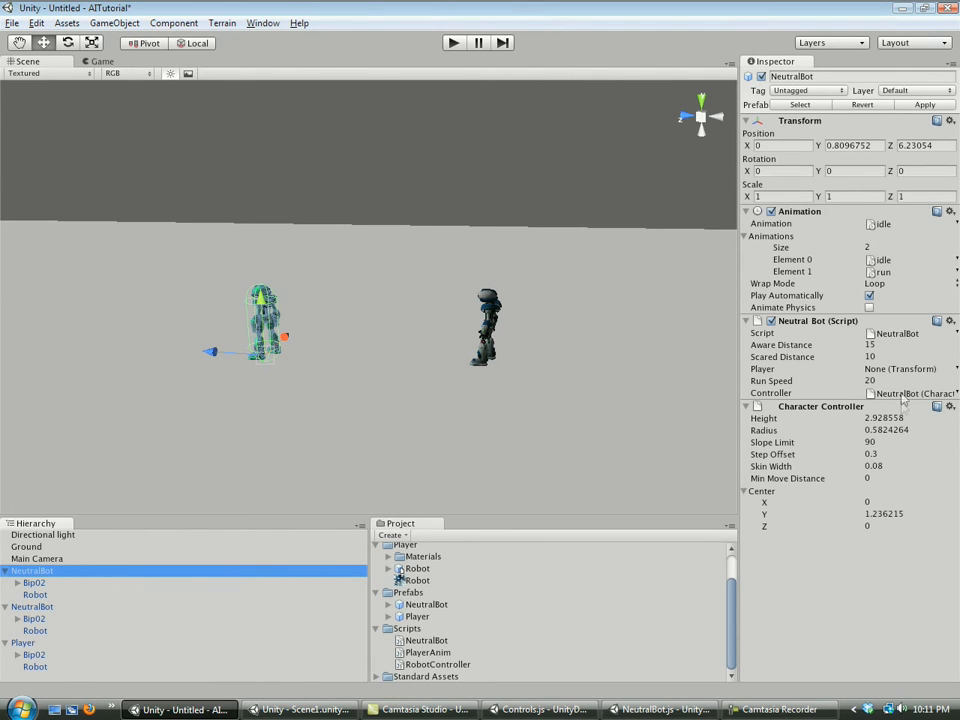
Assign Player to the Player variable of both NeutralBots and set the second one's Run Speed to 10
{"action": "left_click_drag", "start_coordinate": [23, 648], "coordinate": [885, 375]}
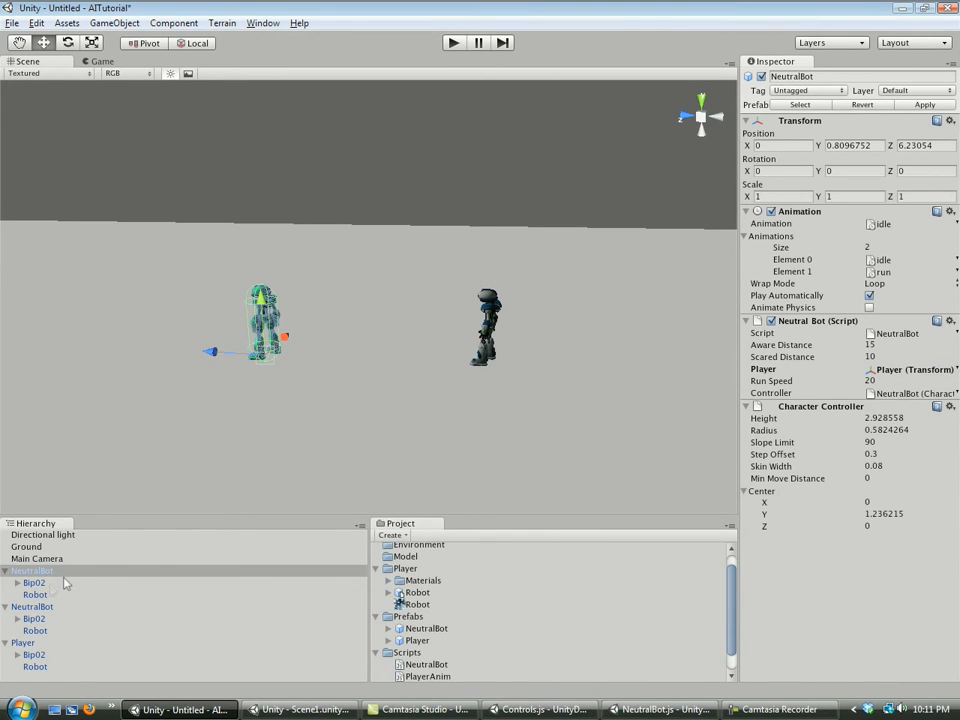
{"action": "left_click", "coordinate": [33, 607]}
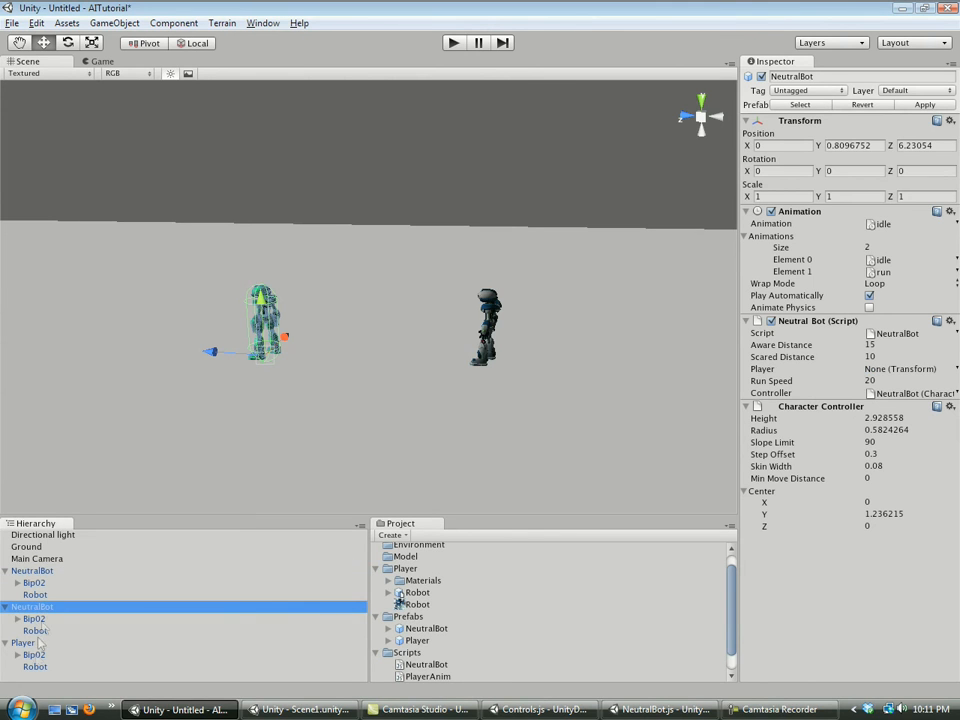
{"action": "left_click_drag", "start_coordinate": [35, 646], "coordinate": [878, 373]}
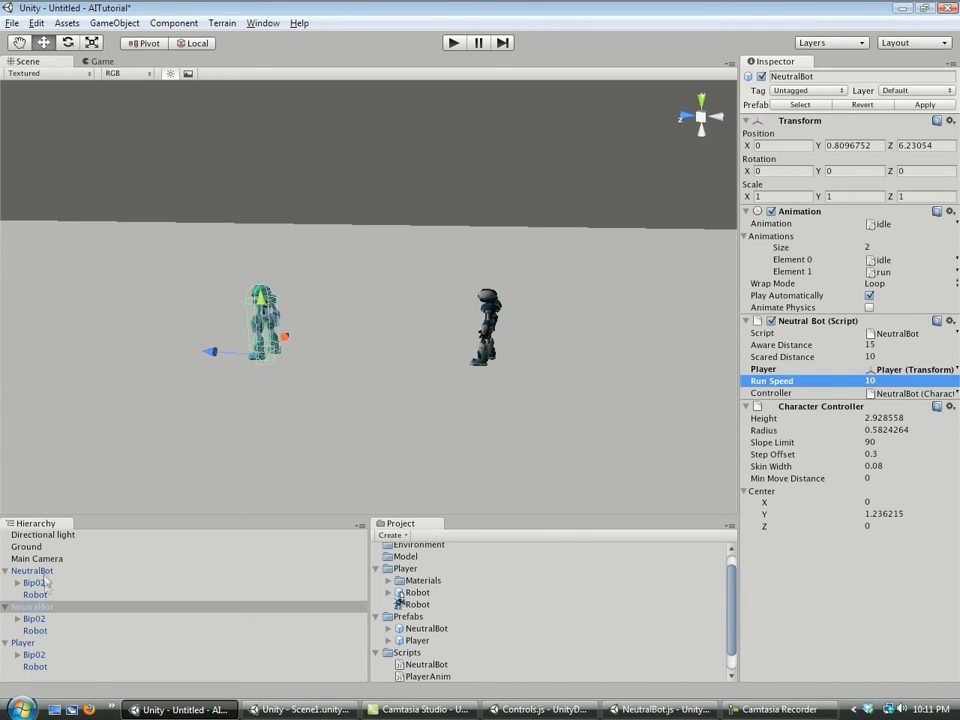
Set the first NeutralBot's Run Speed to 15 and playtest chasing both green robots
{"action": "left_click", "coordinate": [33, 570]}
{"action": "left_click", "coordinate": [880, 381]}
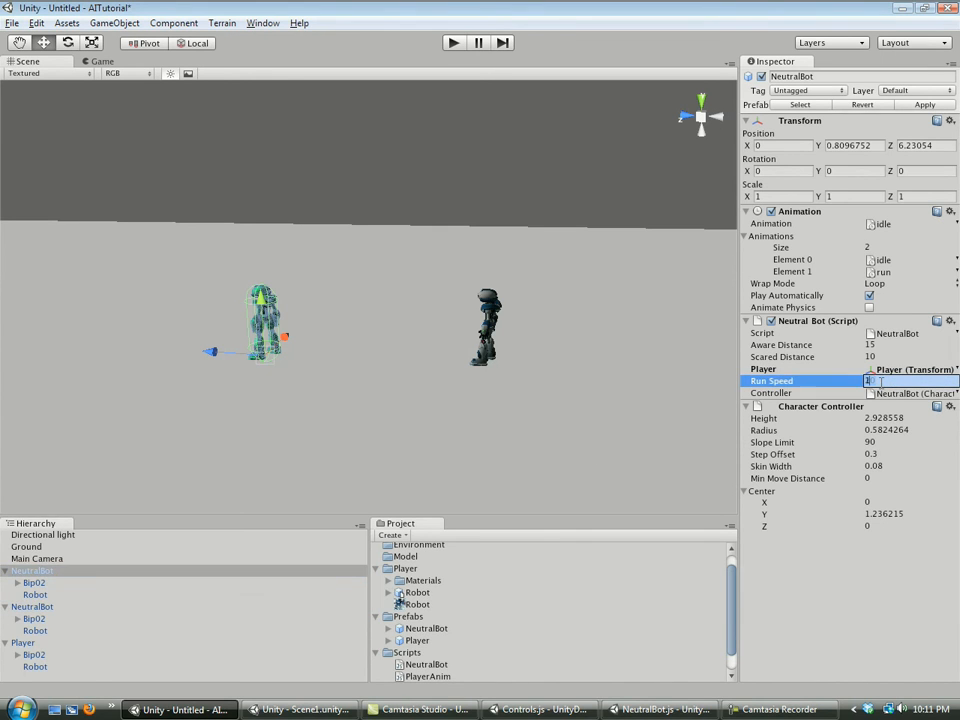
{"action": "left_click", "coordinate": [453, 42]}
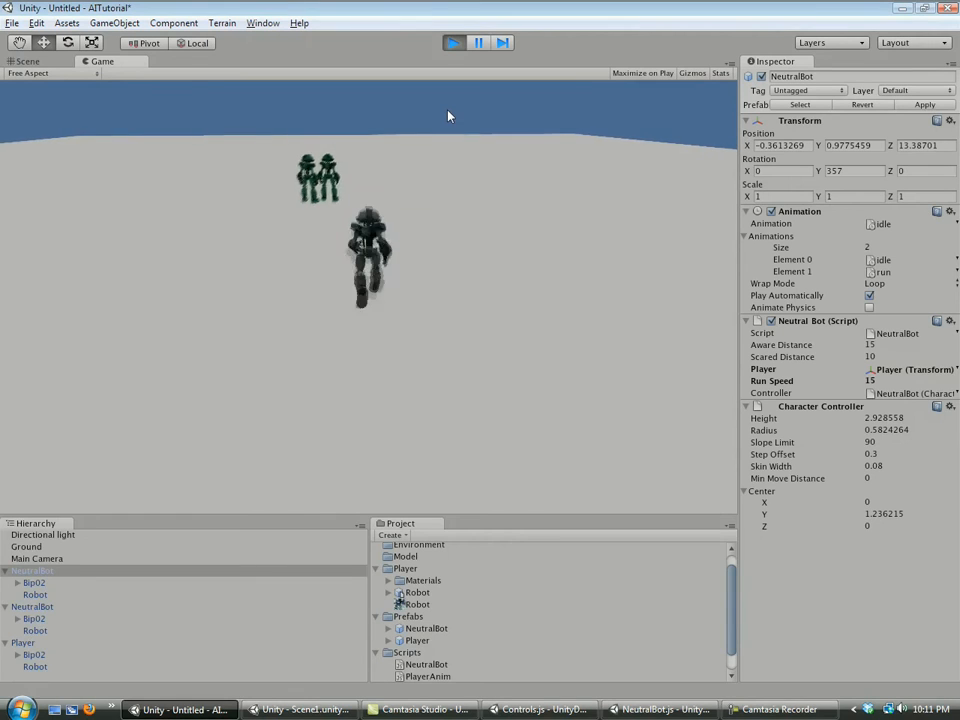
{"action": "key", "text": "w"}
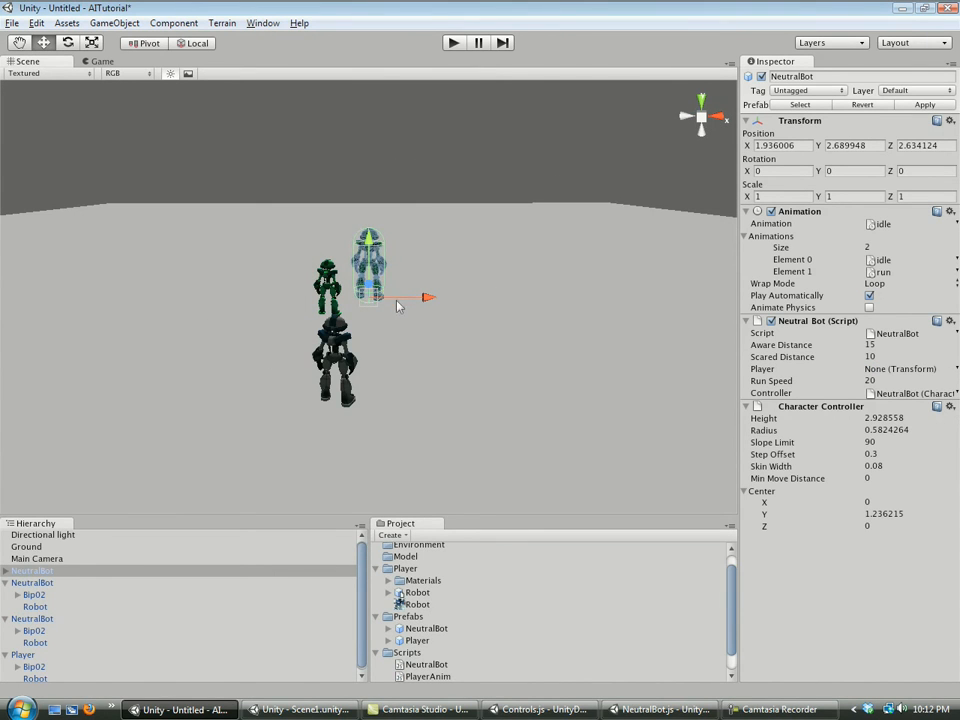
Move the third NeutralBot along the X axis to about 6.1 and raise its Aware Distance to about 31.19
{"action": "left_click_drag", "start_coordinate": [397, 305], "coordinate": [473, 313]}
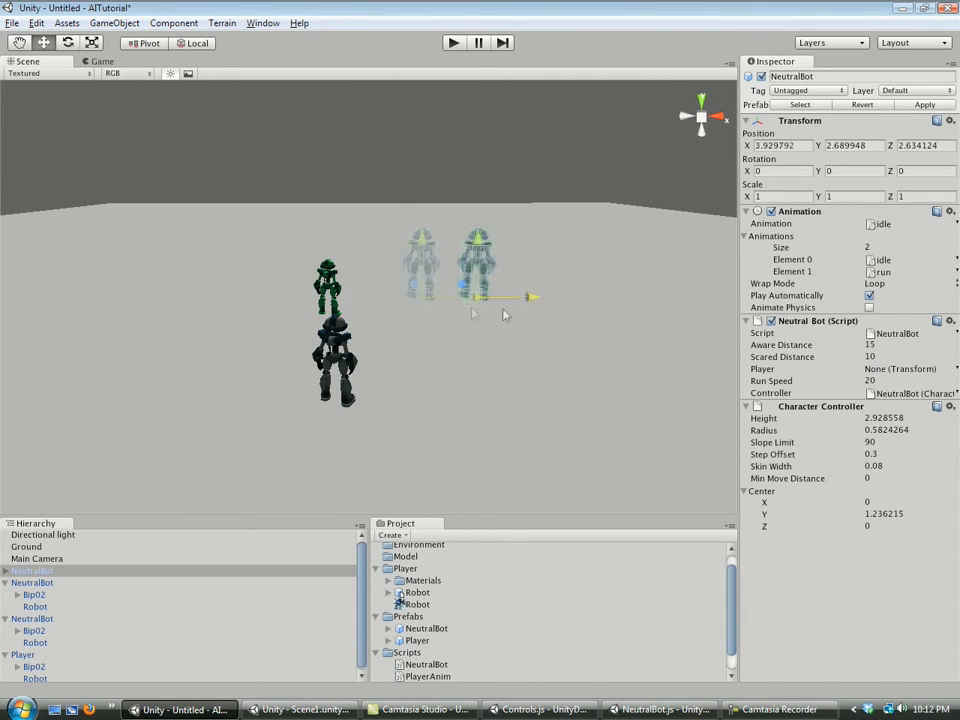
{"action": "left_click", "coordinate": [10, 571]}
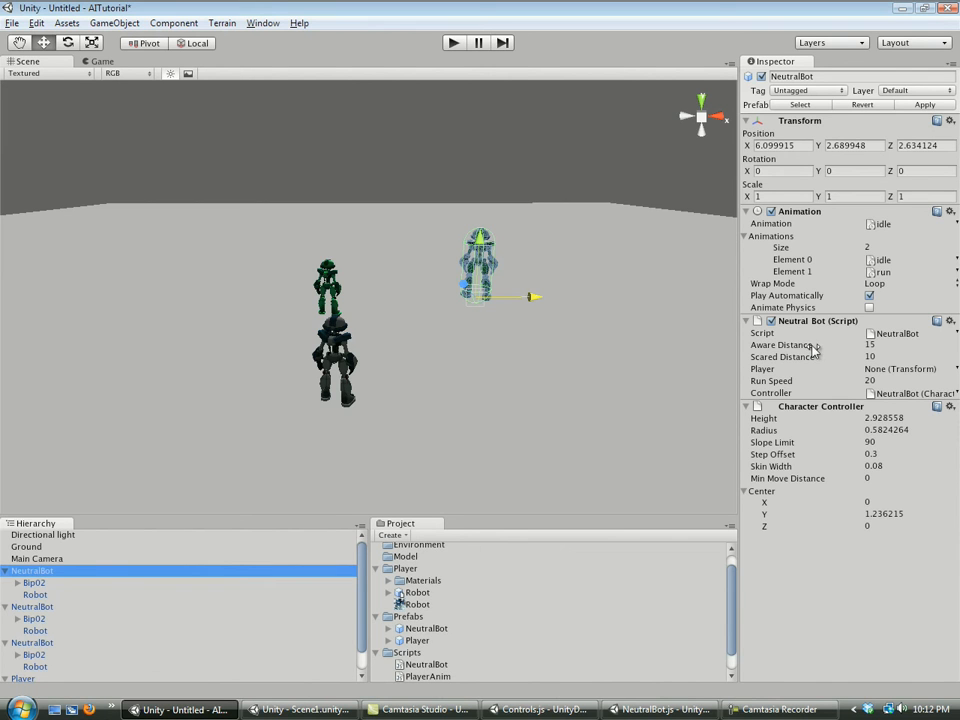
{"action": "left_click_drag", "start_coordinate": [813, 349], "coordinate": [820, 348]}
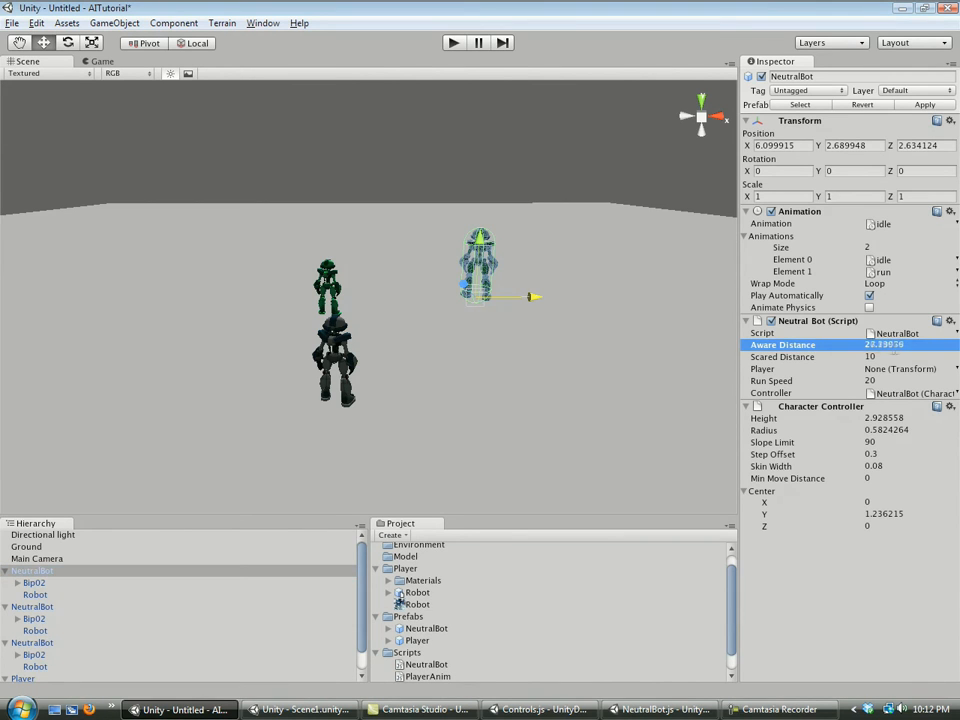
Assign Player to the third NeutralBot's Player variable and playtest chasing the three green robots
{"action": "left_click", "coordinate": [453, 42]}
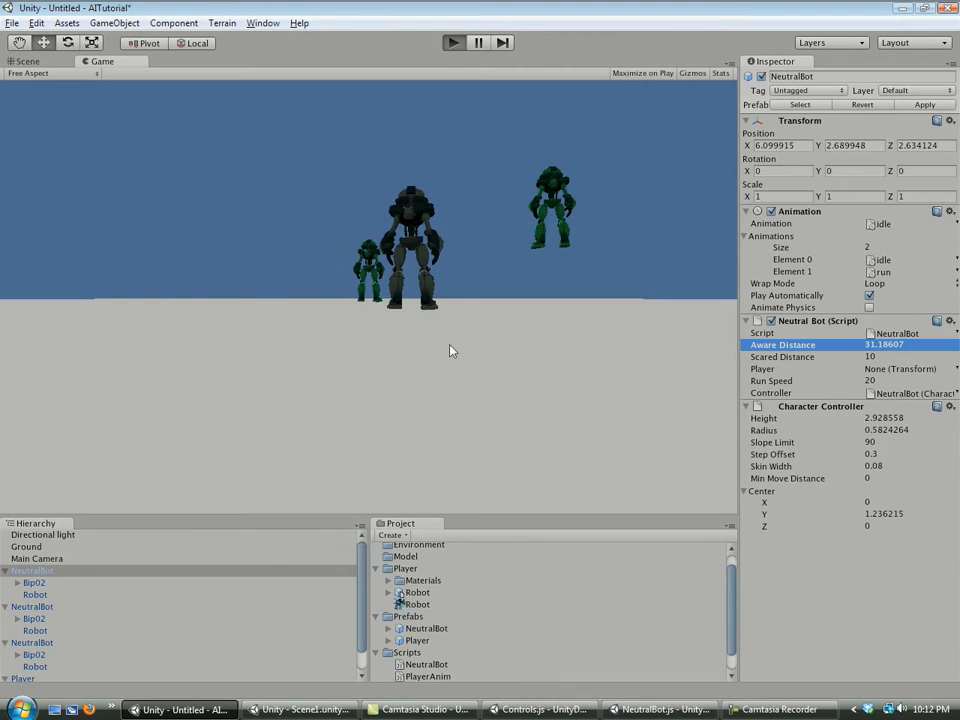
{"action": "left_click", "coordinate": [453, 42]}
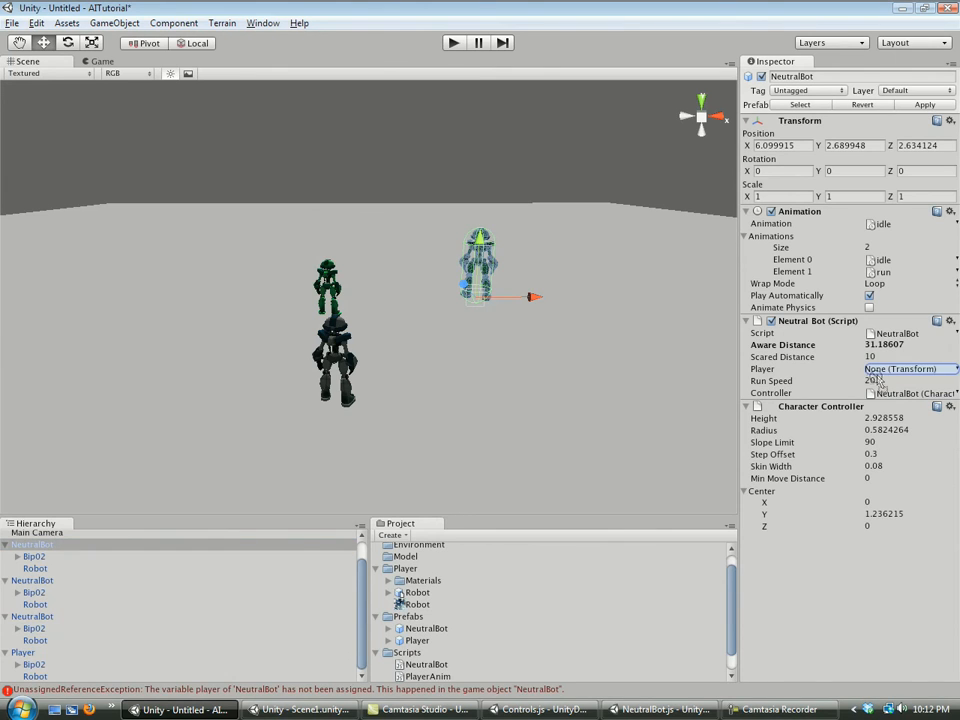
{"action": "left_click", "coordinate": [455, 43]}
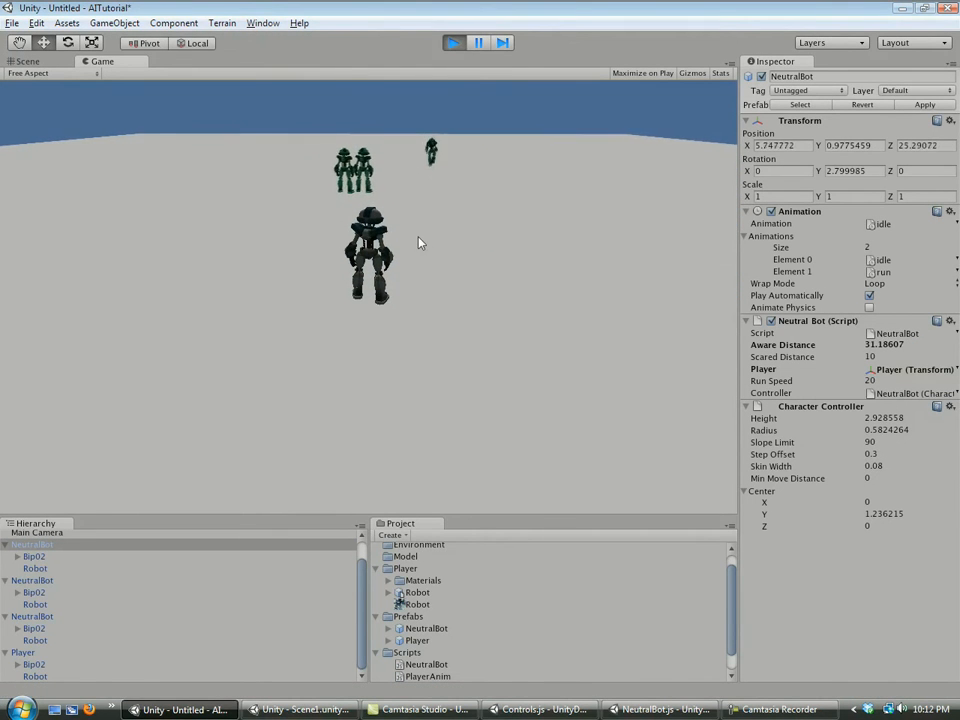
{"action": "key", "text": "w"}
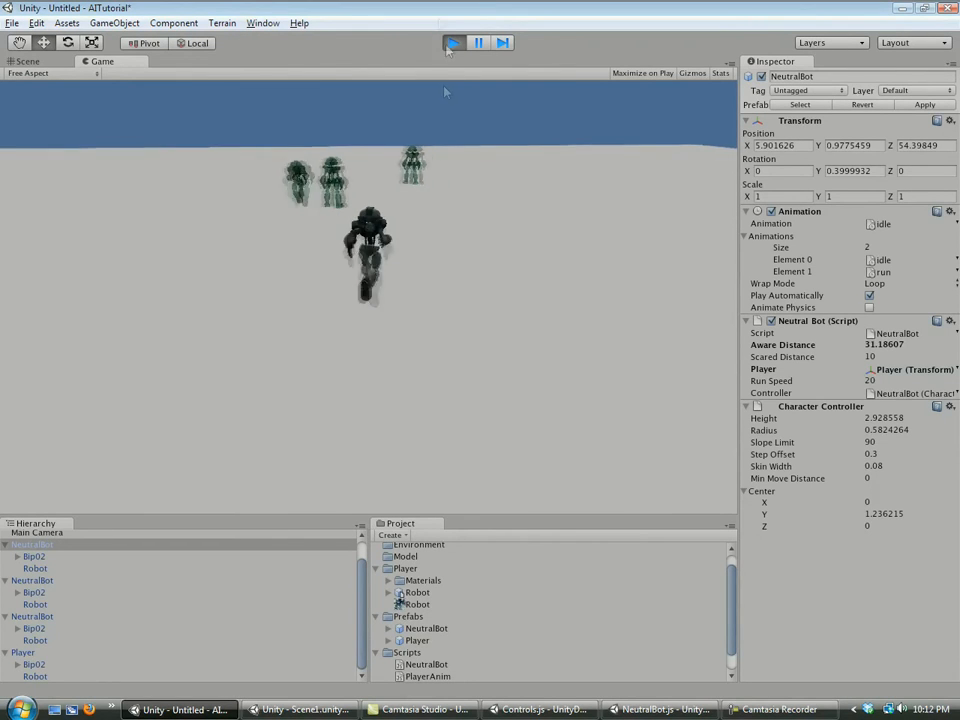
{"action": "key", "text": "ctrl+p"}
Place a fourth NeutralBot at about X -6.13, with Player as its target and a Scared Distance of about 1.56
{"action": "left_click_drag", "start_coordinate": [421, 630], "coordinate": [455, 366]}
{"action": "left_click_drag", "start_coordinate": [426, 300], "coordinate": [220, 298]}
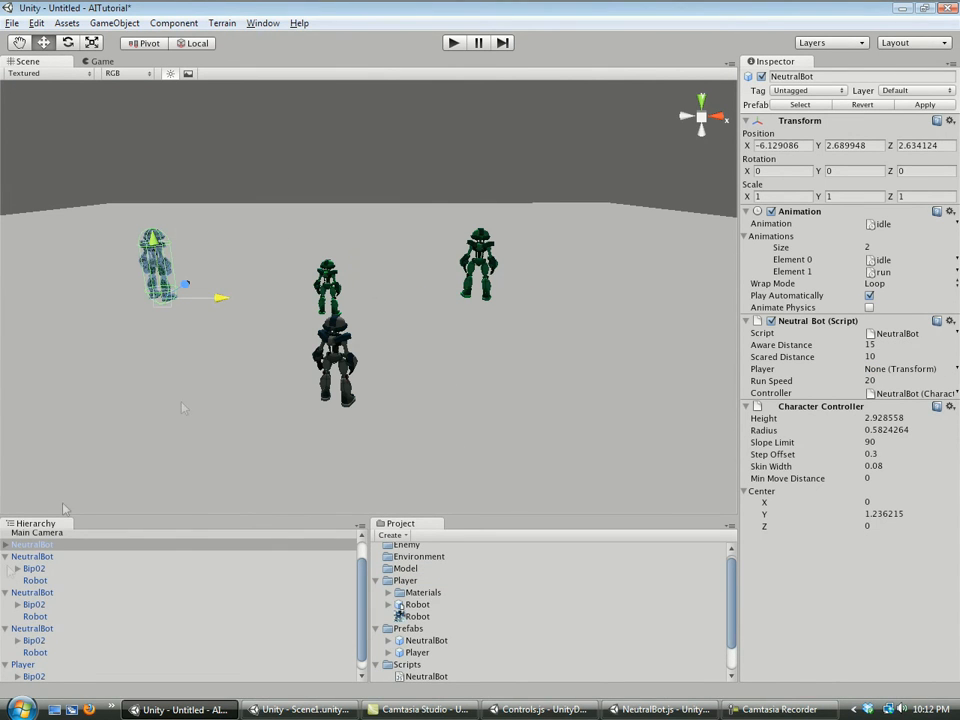
{"action": "left_click", "coordinate": [6, 545]}
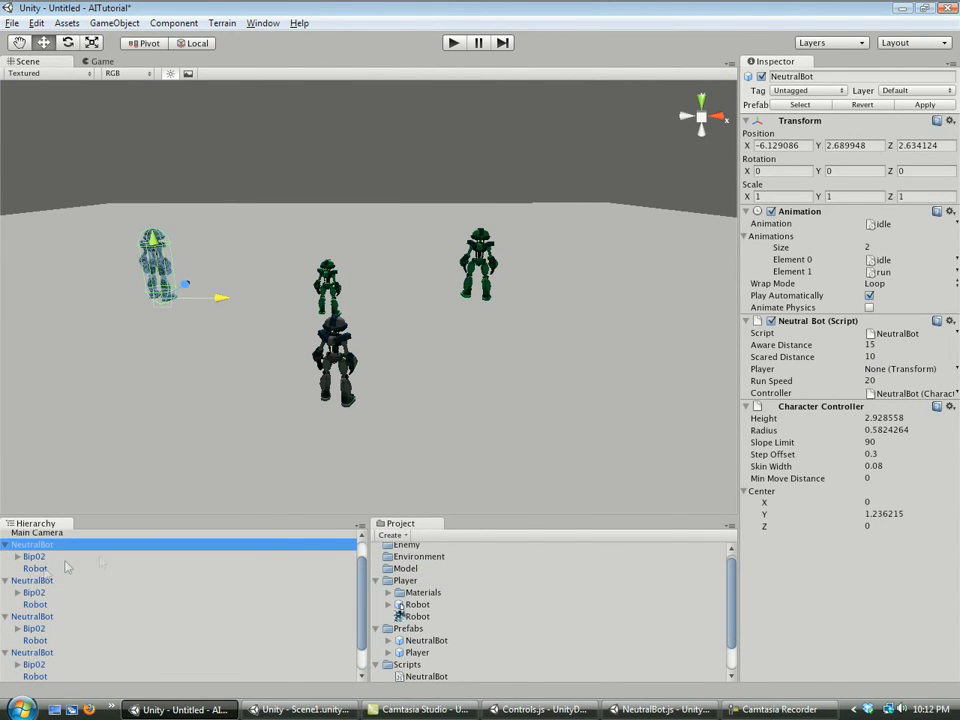
{"action": "scroll", "coordinate": [37, 650], "scroll_direction": "down", "scroll_amount": 1}
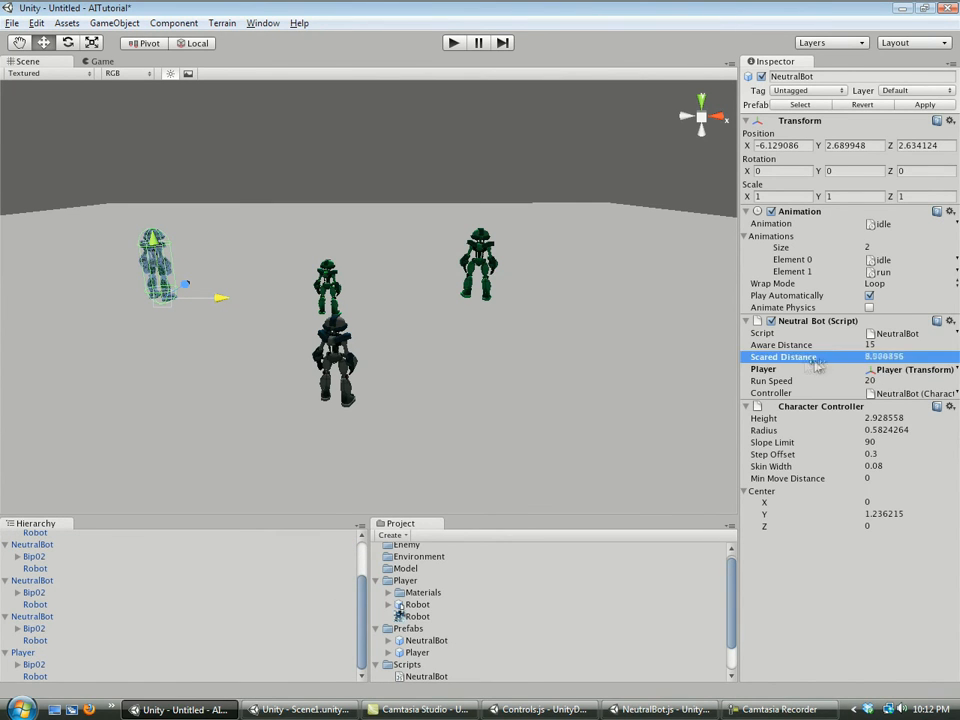
Playtest approaching the fourth NeutralBot, raise its Scared Distance to about 2.11, and playtest it again
{"action": "left_click", "coordinate": [453, 43]}
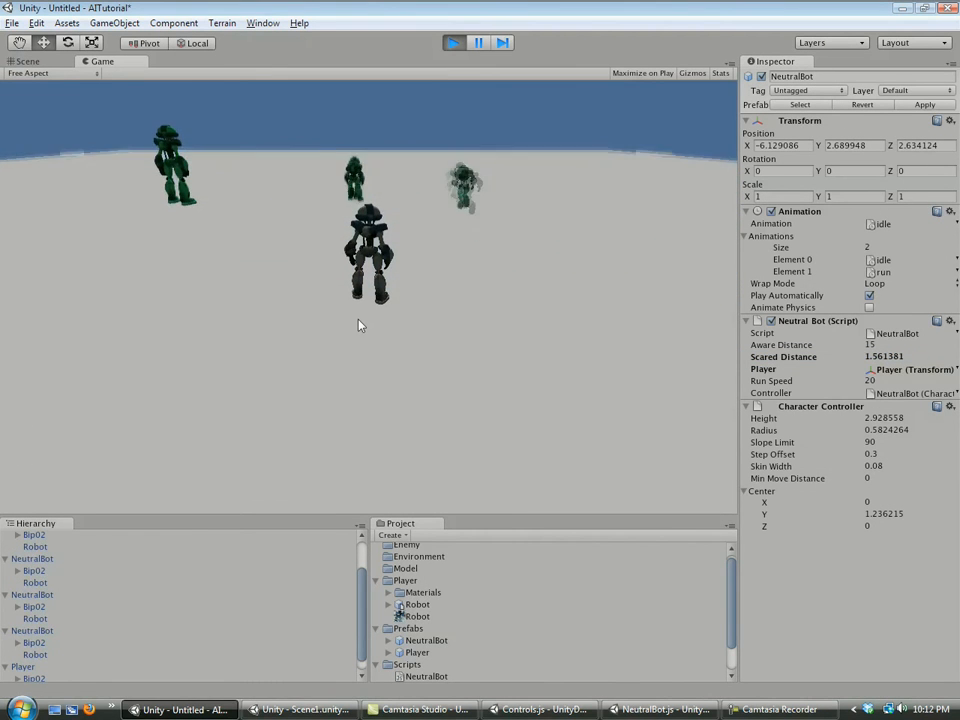
{"action": "key", "text": "w"}
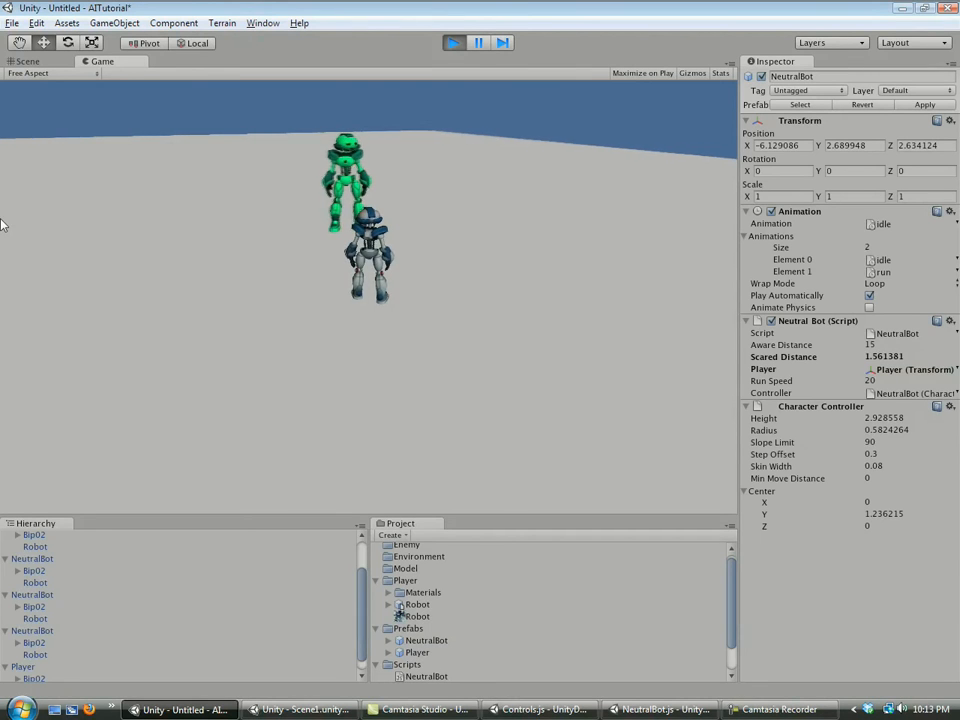
{"action": "key", "text": "w"}
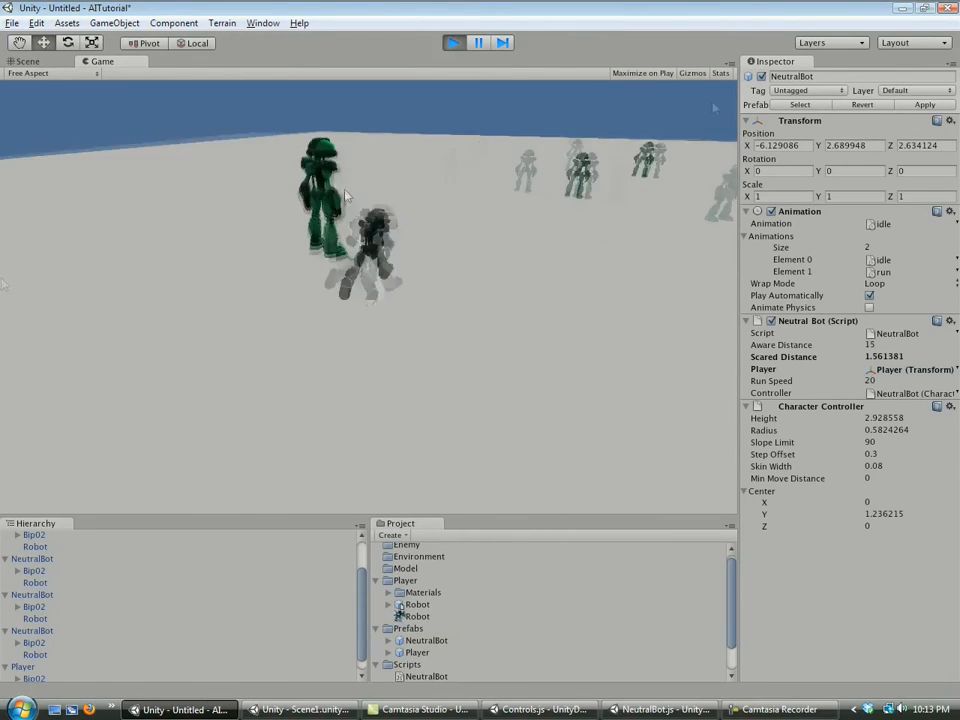
{"action": "left_click", "coordinate": [453, 42]}
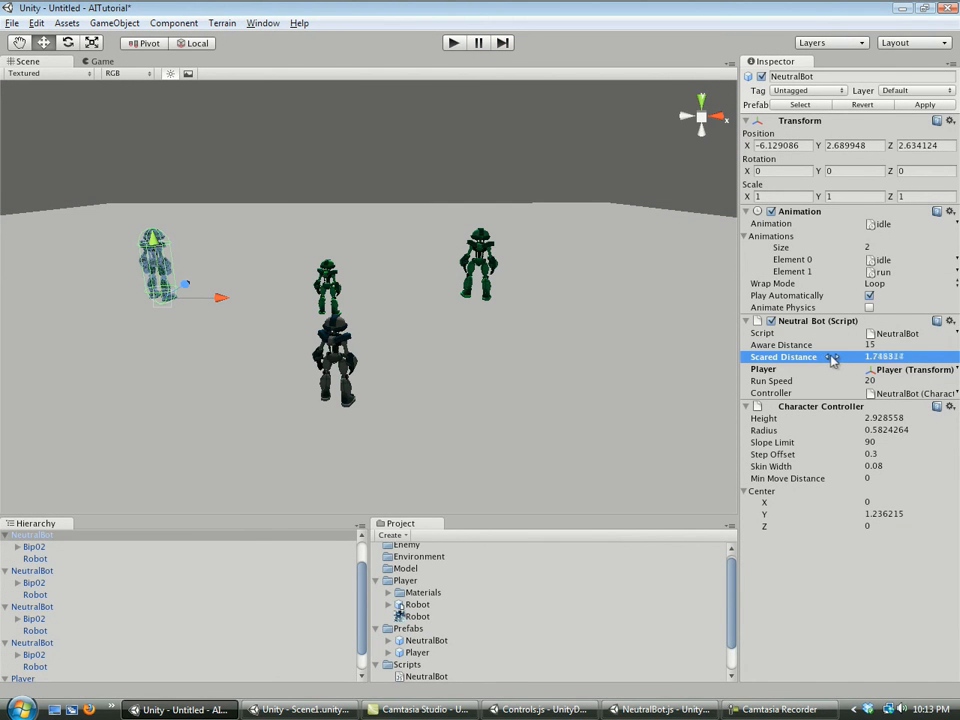
{"action": "key", "text": "ctrl+p"}
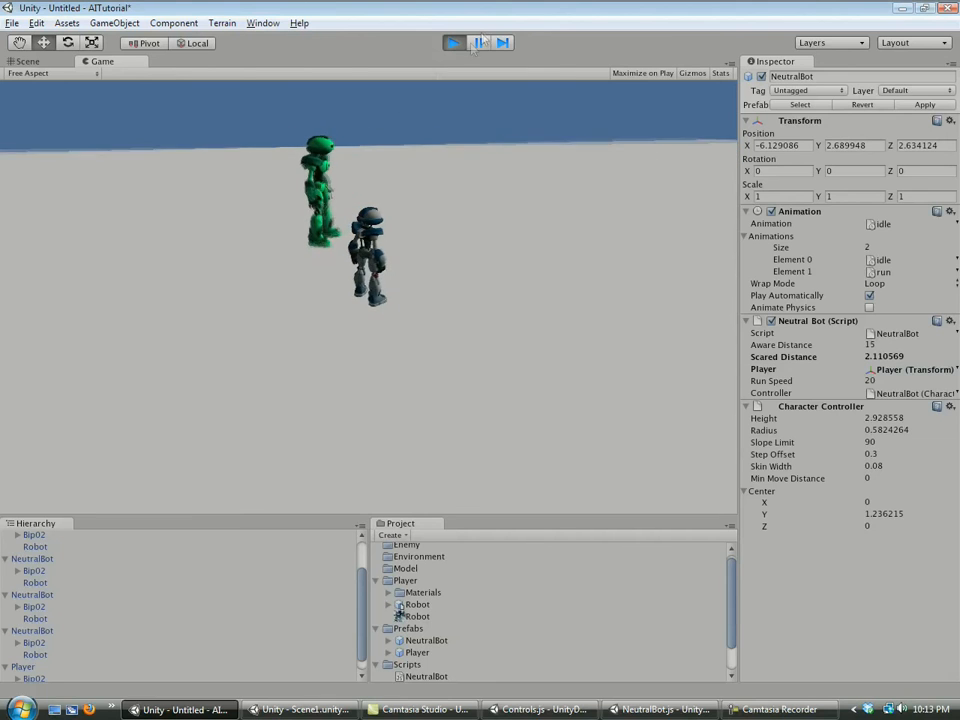
{"action": "key", "text": "ctrl+p"}
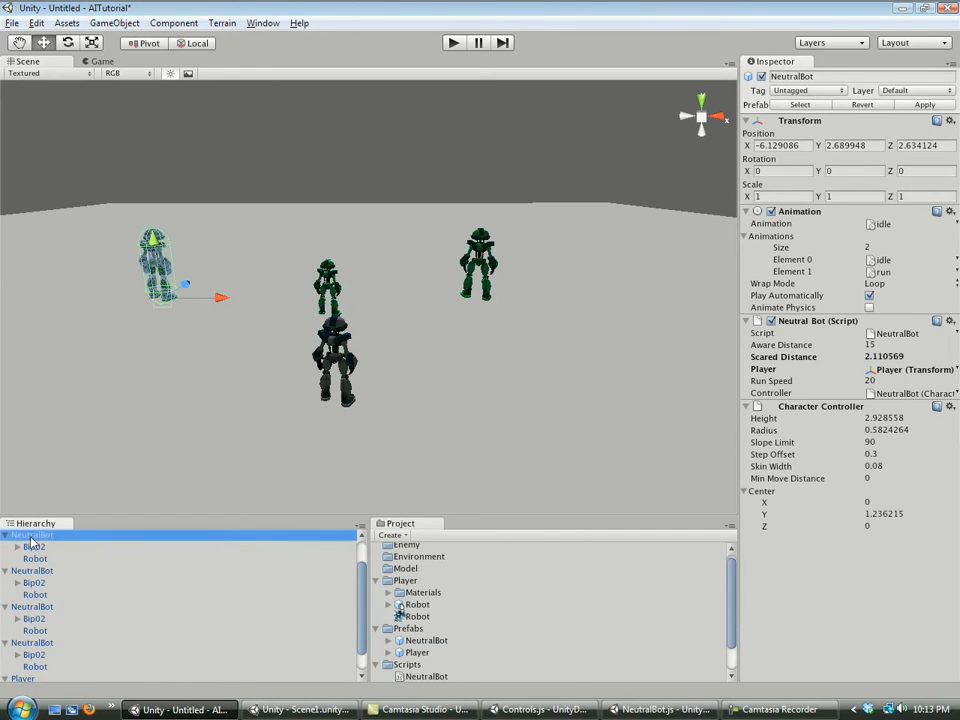
Delete the fourth NeutralBot, add a fresh instance from the NeutralBot prefab, and assign Player to its Player variable
{"action": "key", "text": "Delete"}
{"action": "left_click_drag", "start_coordinate": [428, 645], "coordinate": [84, 572]}
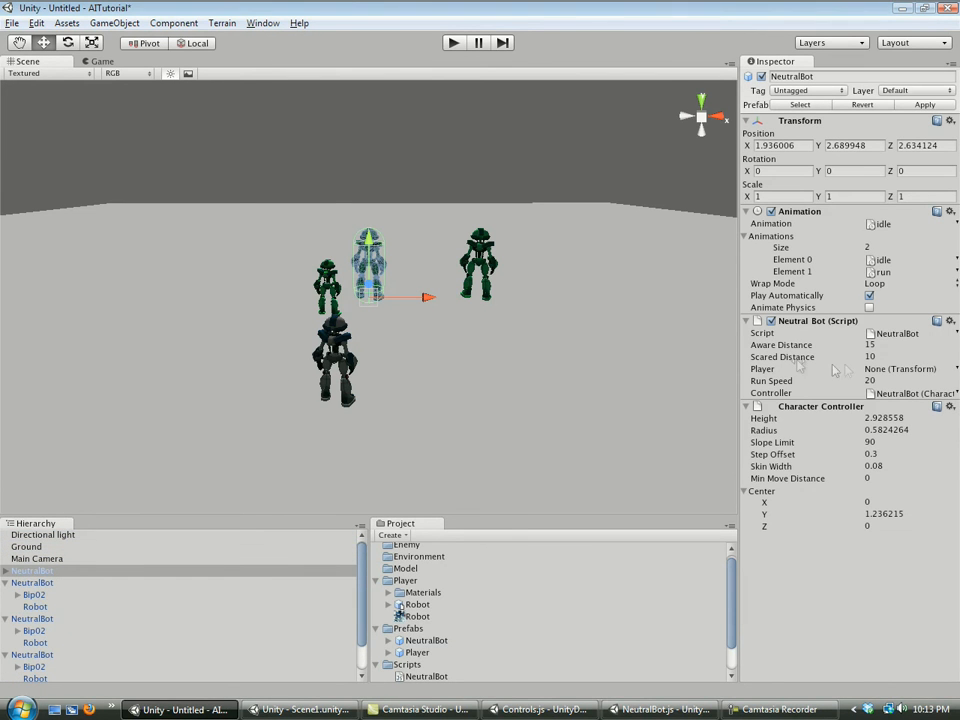
{"action": "scroll", "coordinate": [48, 672], "scroll_direction": "down", "scroll_amount": 1}
{"action": "left_click", "coordinate": [46, 641]}
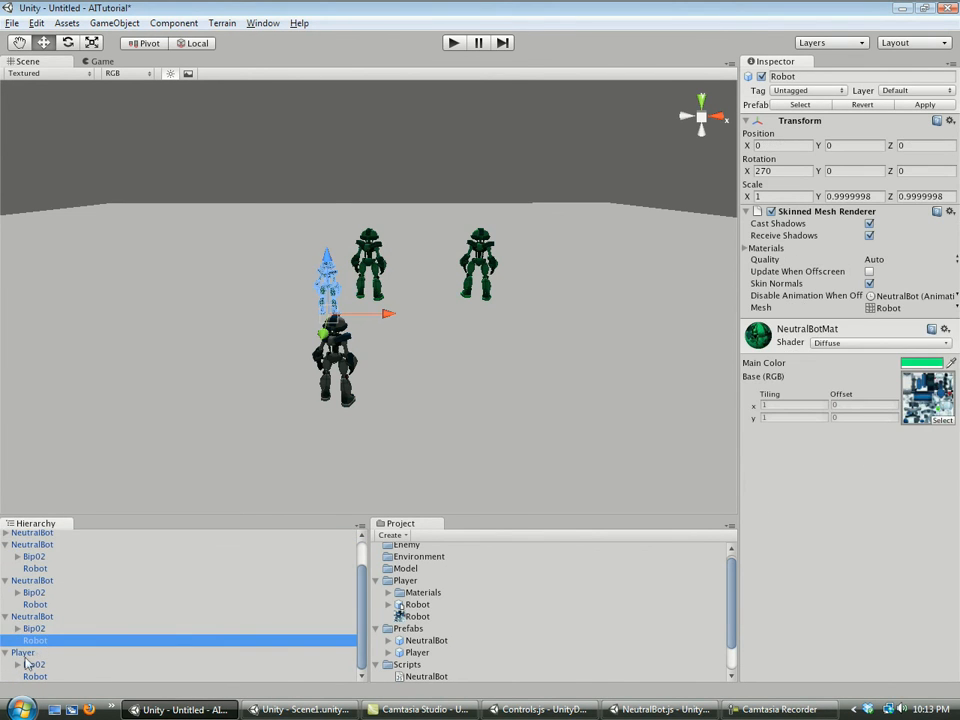
{"action": "left_click", "coordinate": [24, 652]}
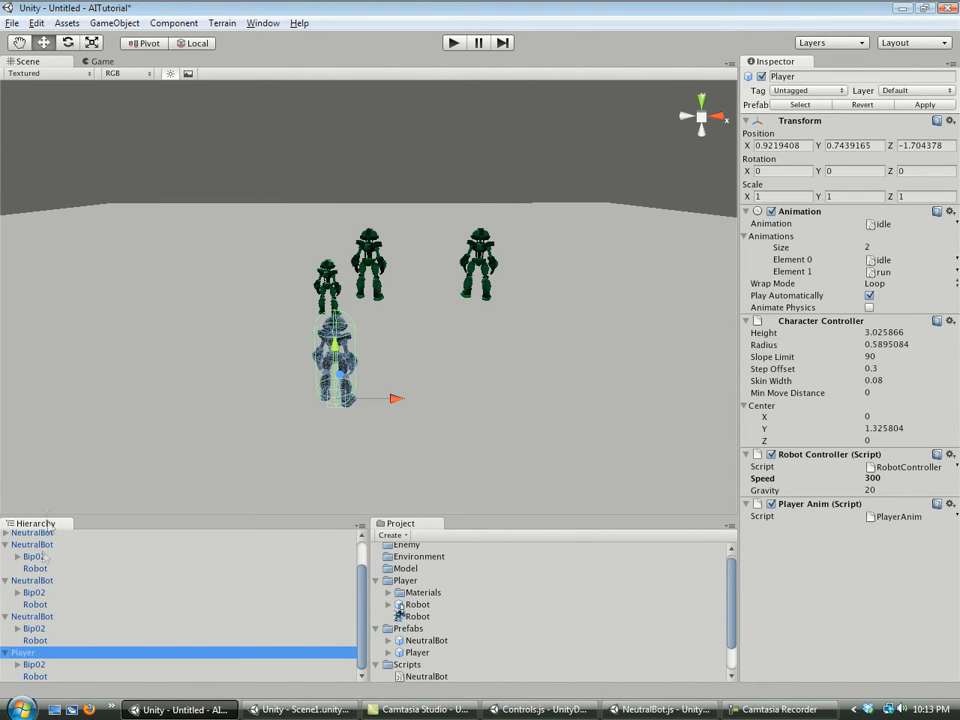
{"action": "left_click", "coordinate": [43, 534]}
{"action": "left_click_drag", "start_coordinate": [33, 652], "coordinate": [678, 506]}
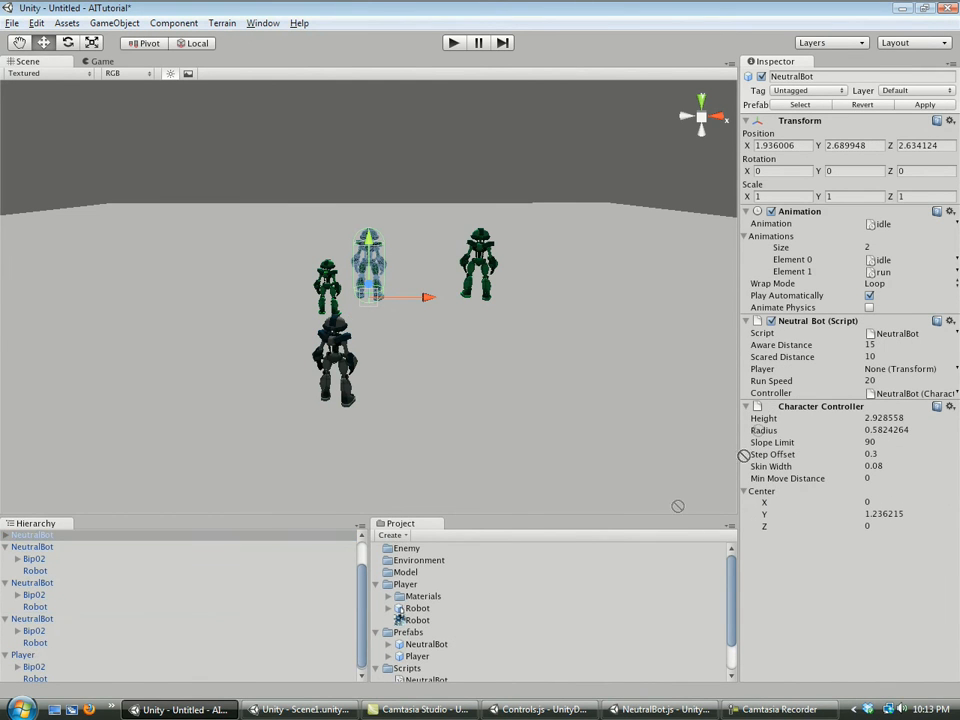
Playtest chasing the four NeutralBots with the new instance's default distances
{"action": "left_click", "coordinate": [454, 43]}
{"action": "key", "text": "w"}
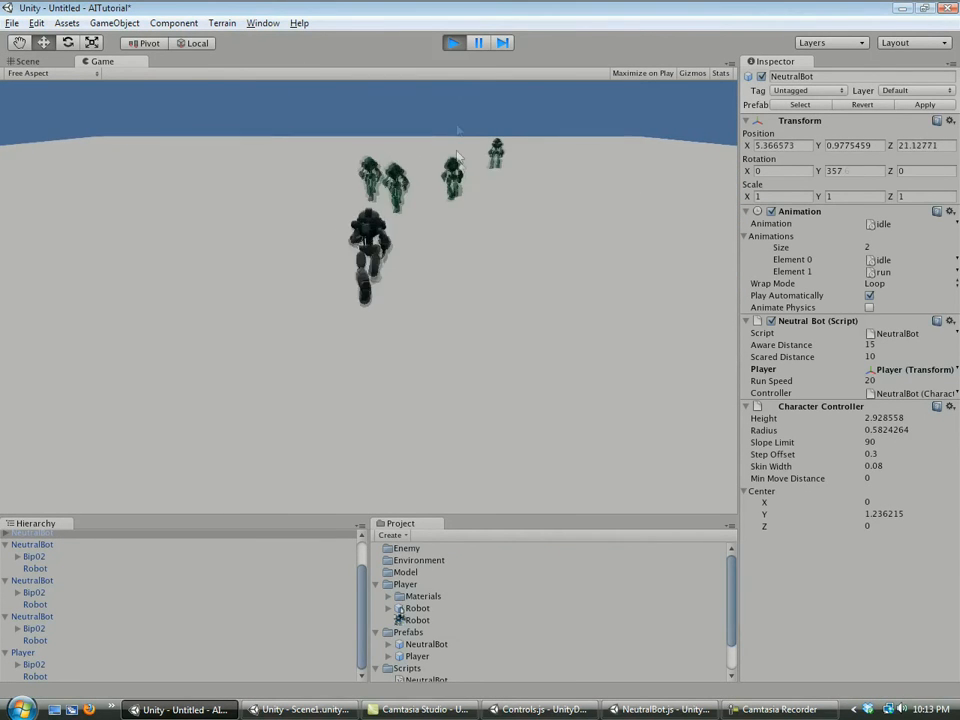
{"action": "left_click", "coordinate": [454, 43]}
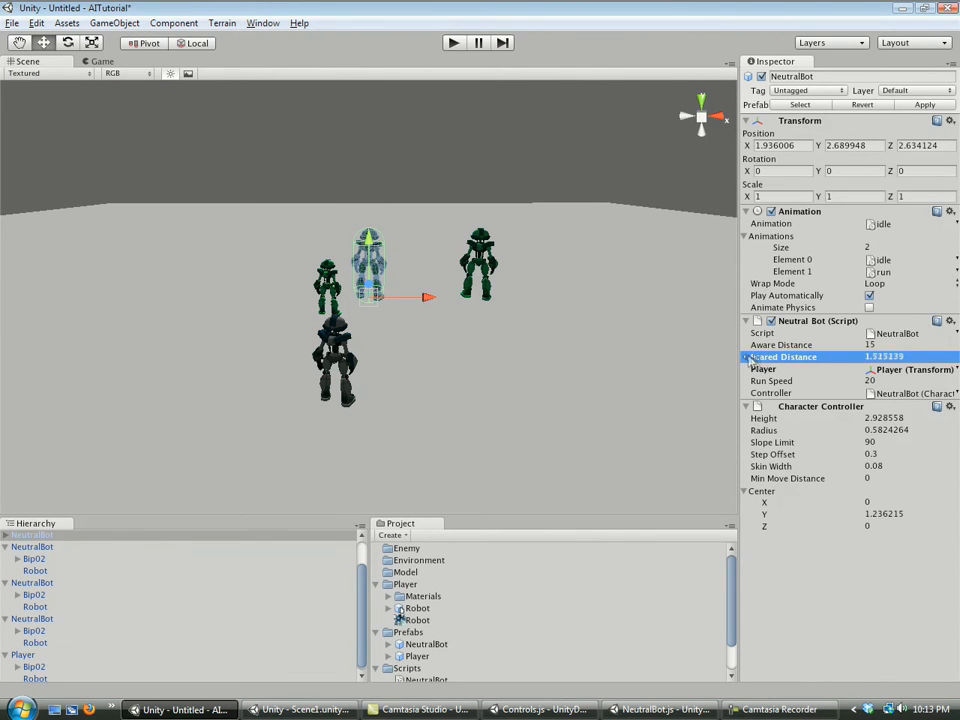
Playtest the new NeutralBot with a Scared Distance of about 1.8, raise it to about 3.7, and playtest again
{"action": "left_click", "coordinate": [454, 43]}
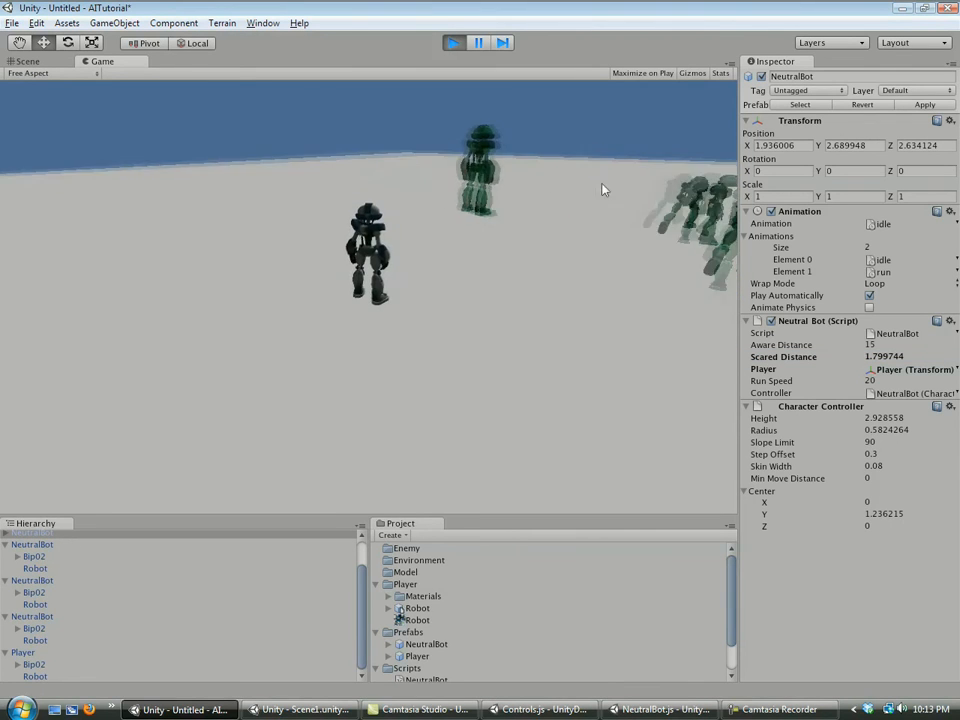
{"action": "key", "text": "w"}
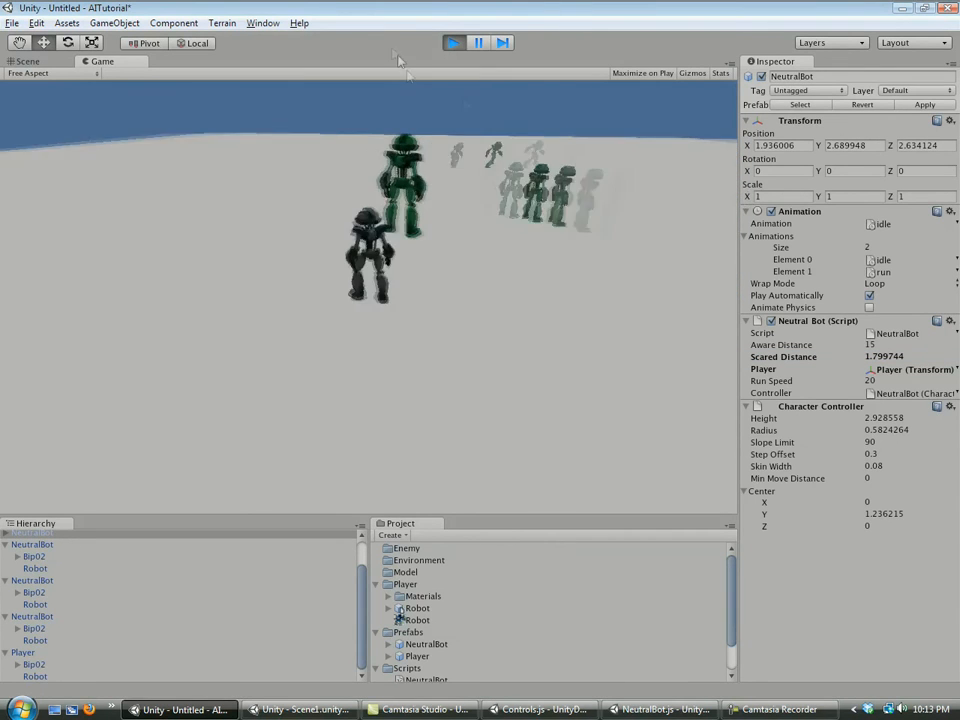
{"action": "left_click", "coordinate": [454, 43]}
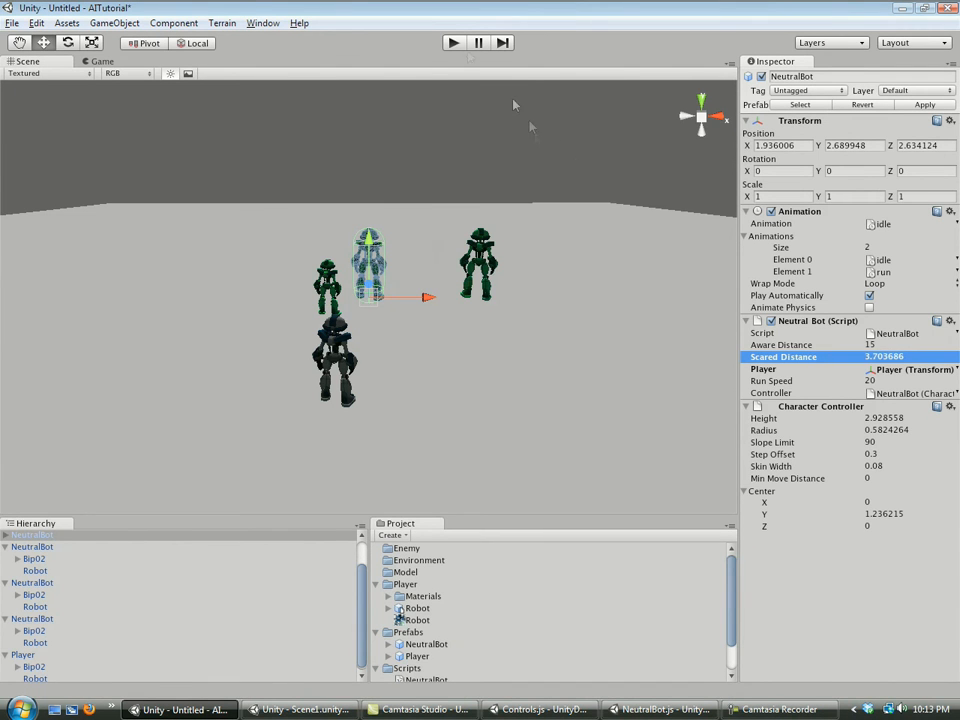
{"action": "left_click", "coordinate": [454, 43]}
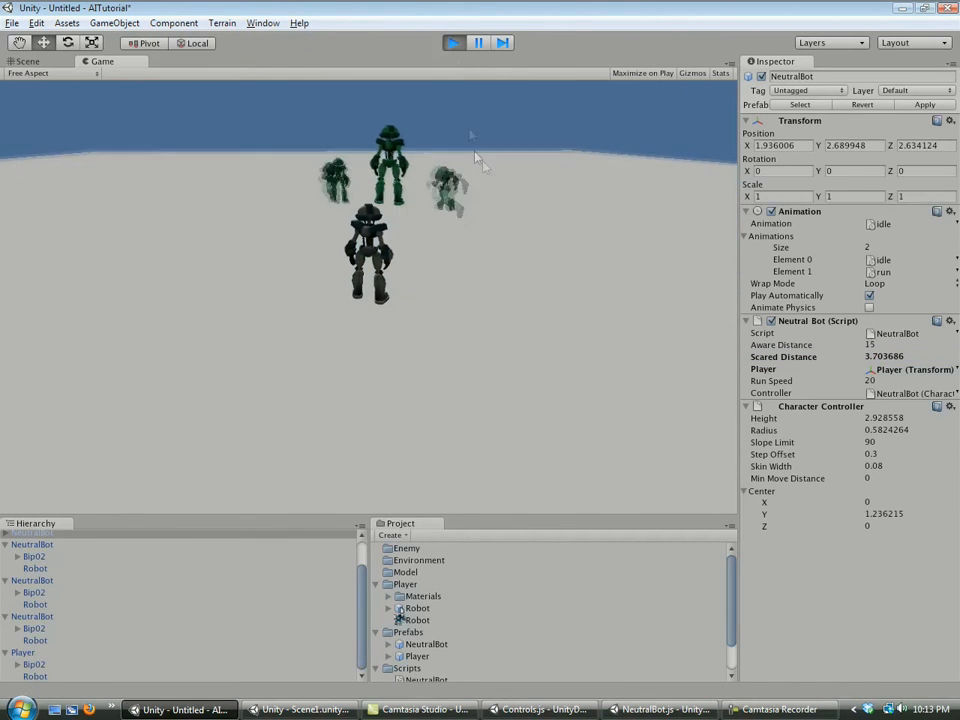
{"action": "left_click", "coordinate": [454, 45]}
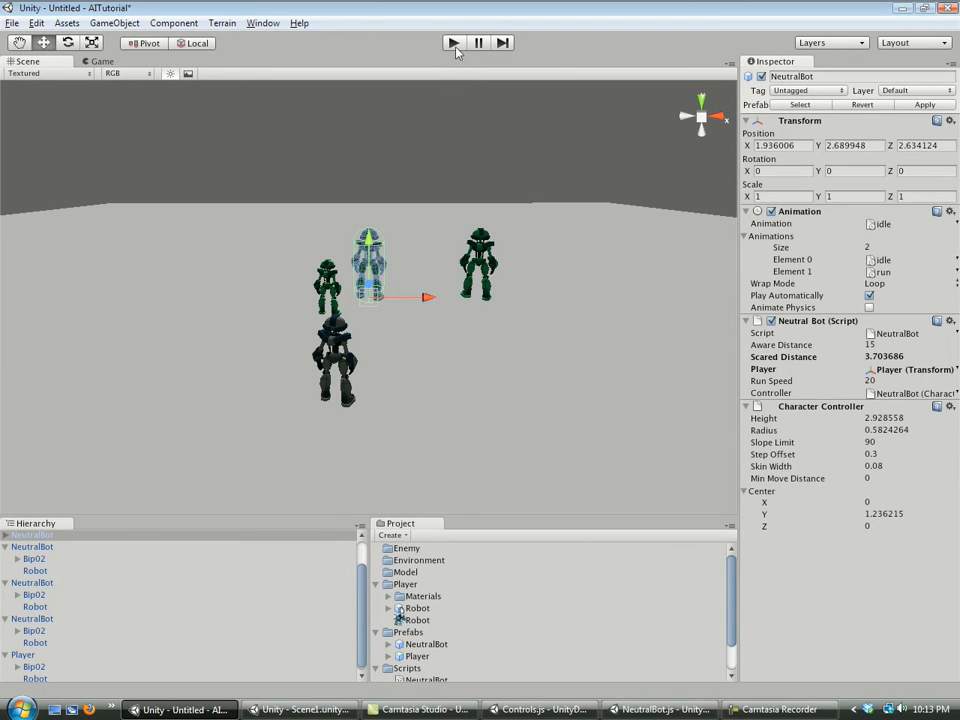
Select all four NeutralBots and move them together along the Z axis, away from the player, bringing the newest to about Z 14.43
{"action": "left_click_drag", "start_coordinate": [443, 336], "coordinate": [416, 326], "text": "alt"}
{"action": "left_click", "coordinate": [32, 547], "text": "ctrl"}
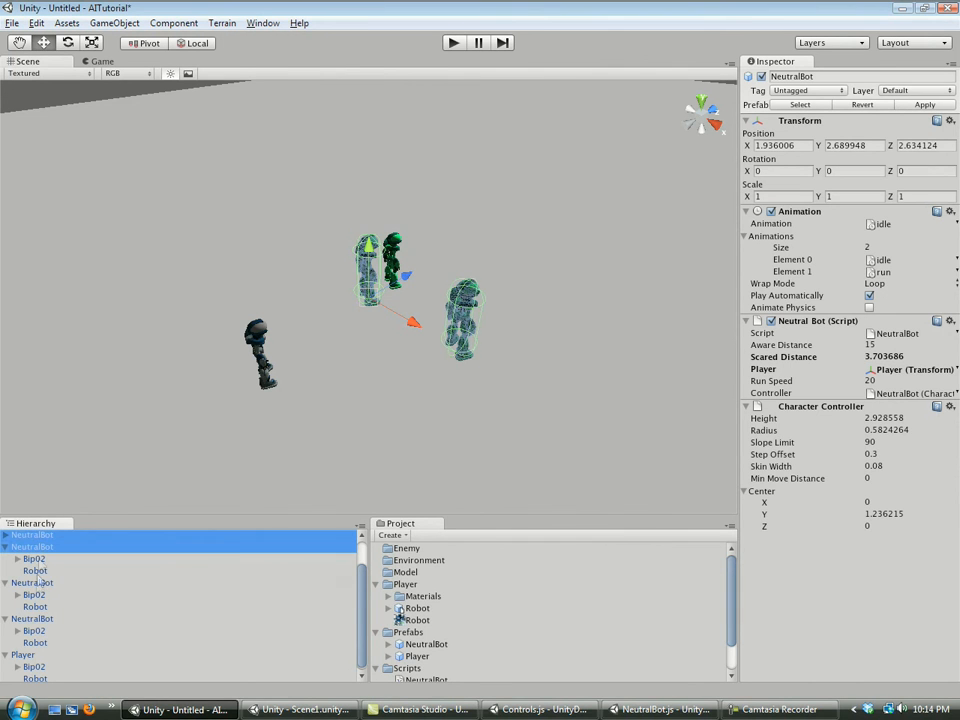
{"action": "left_click", "coordinate": [32, 583], "text": "ctrl"}
{"action": "left_click", "coordinate": [36, 619], "text": "ctrl"}
{"action": "left_click_drag", "start_coordinate": [405, 287], "coordinate": [613, 177]}
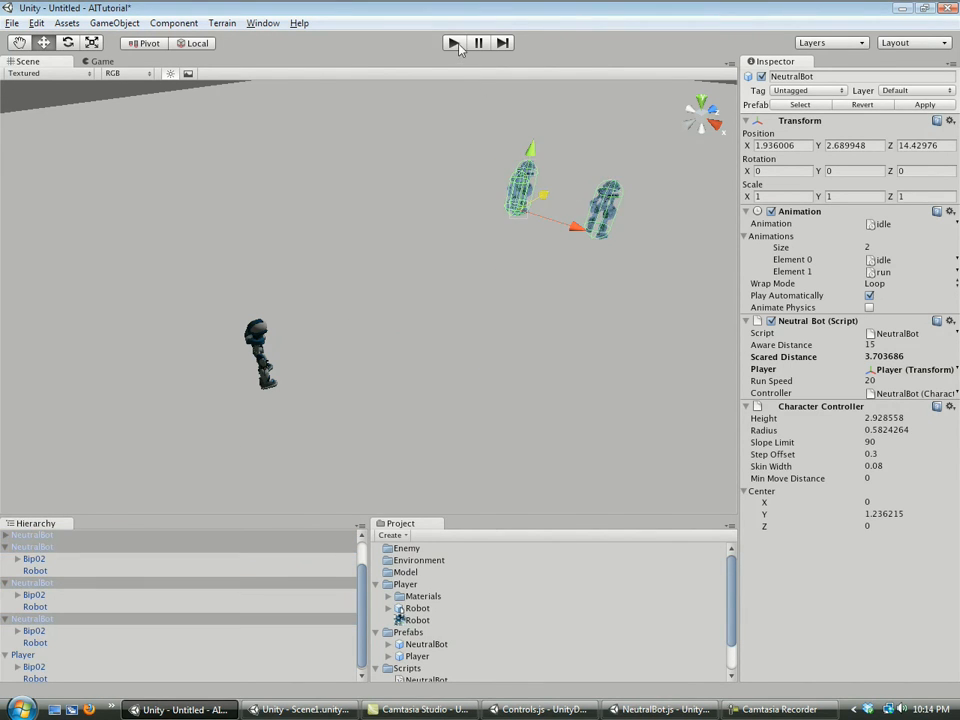
Playtest chasing the relocated NeutralBots across the ground to compare how each one reacts to the player
{"action": "left_click", "coordinate": [455, 43]}
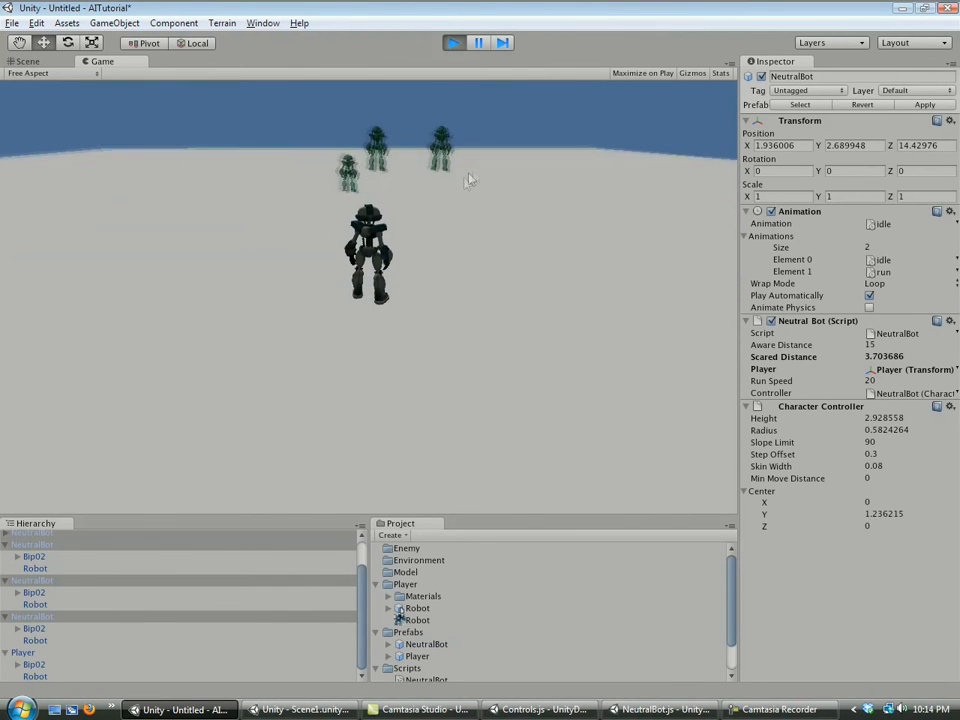
{"action": "key", "text": "w"}
{"action": "key", "text": "w"}
{"action": "key", "text": "w"}
{"action": "key", "text": "w"}
{"action": "key", "text": "w"}
{"action": "key", "text": "w"}
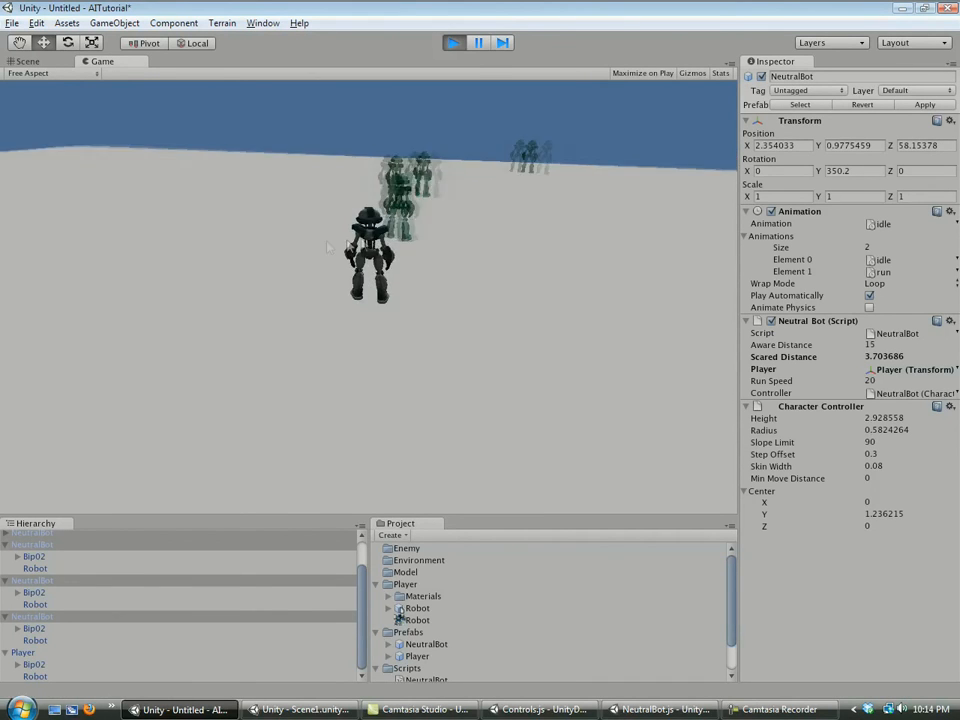
{"action": "key", "text": "w"}
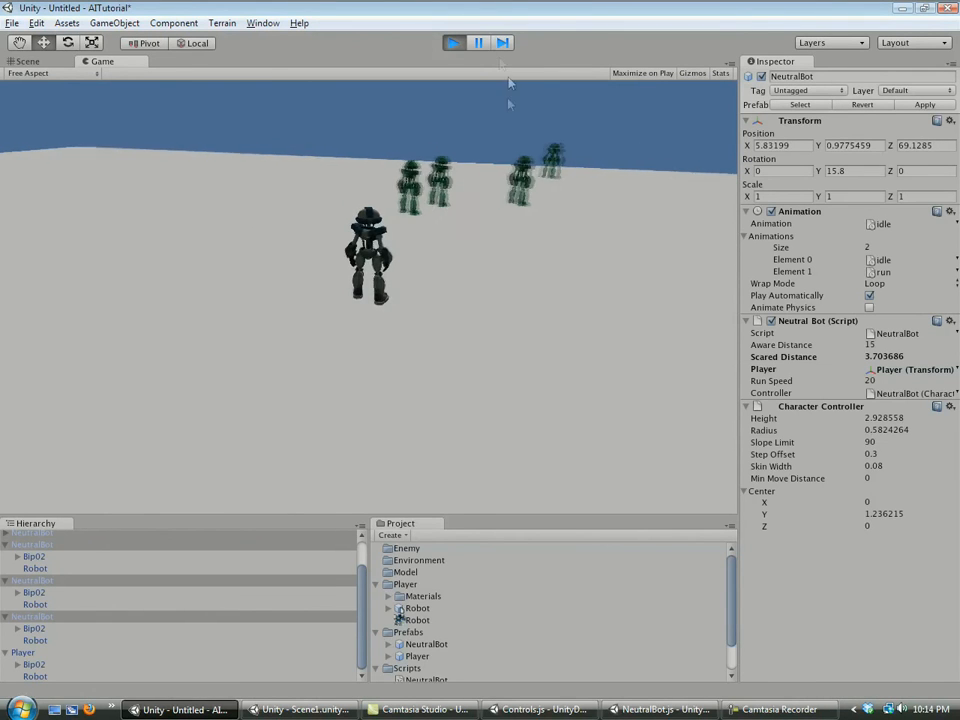
{"action": "key", "text": "ctrl+p"}
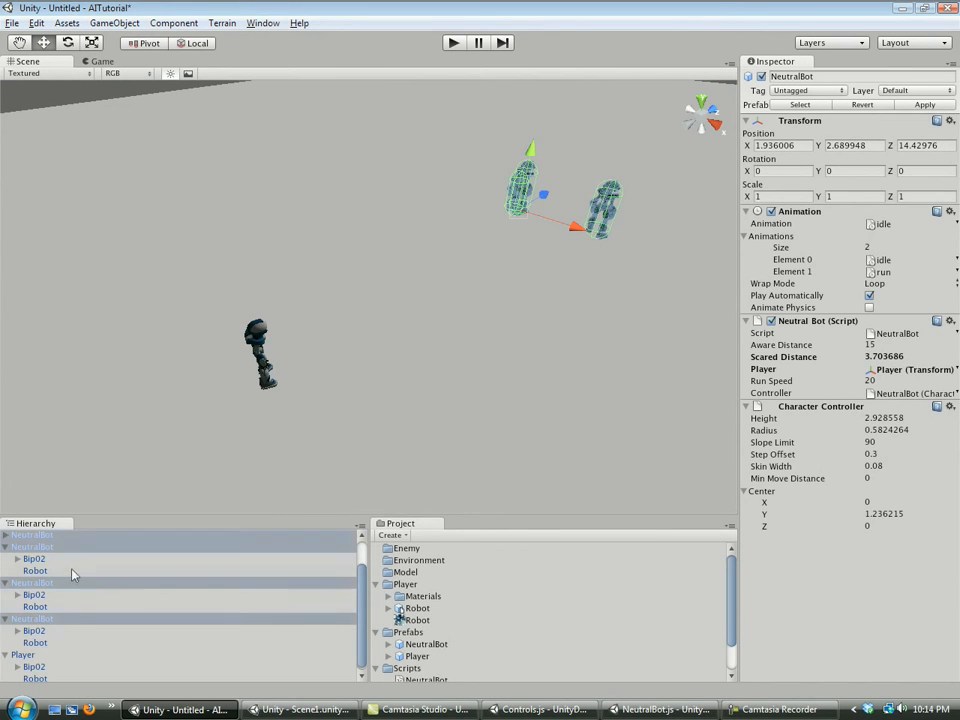
Collapse the child objects of the NeutralBots and Player in the scene's object tree
{"action": "left_click", "coordinate": [35, 571]}
{"action": "left_click", "coordinate": [6, 548]}
{"action": "left_click", "coordinate": [6, 580]}
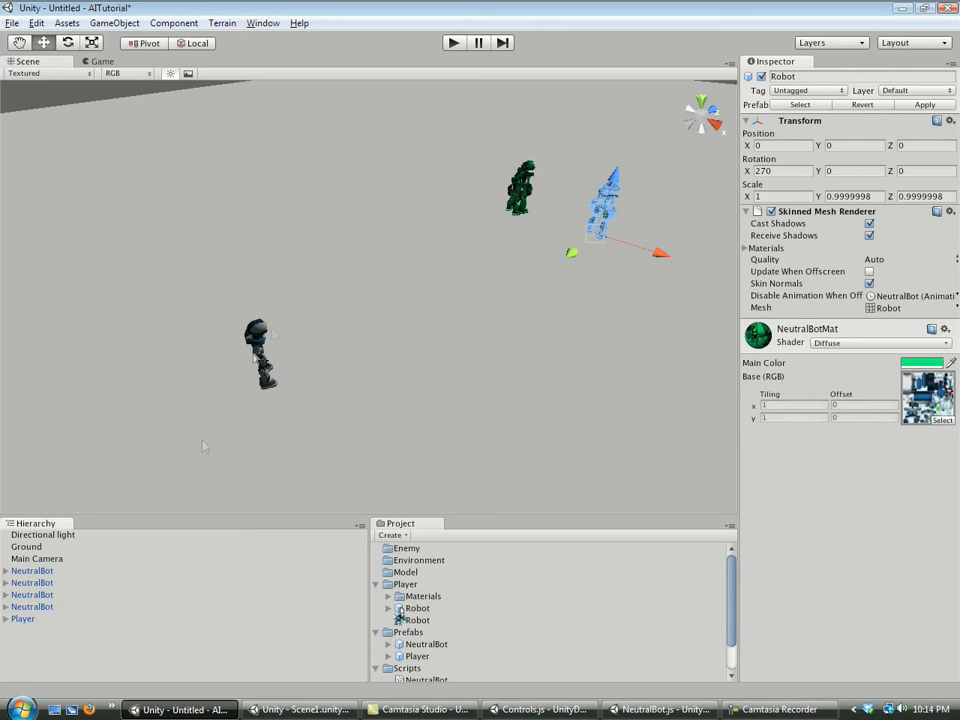
Review the scene's Ground, directional light, and the Main Camera with its Smooth Follow settings
{"action": "left_click", "coordinate": [398, 274]}
{"action": "scroll", "coordinate": [390, 281], "scroll_direction": "down", "scroll_amount": 1}
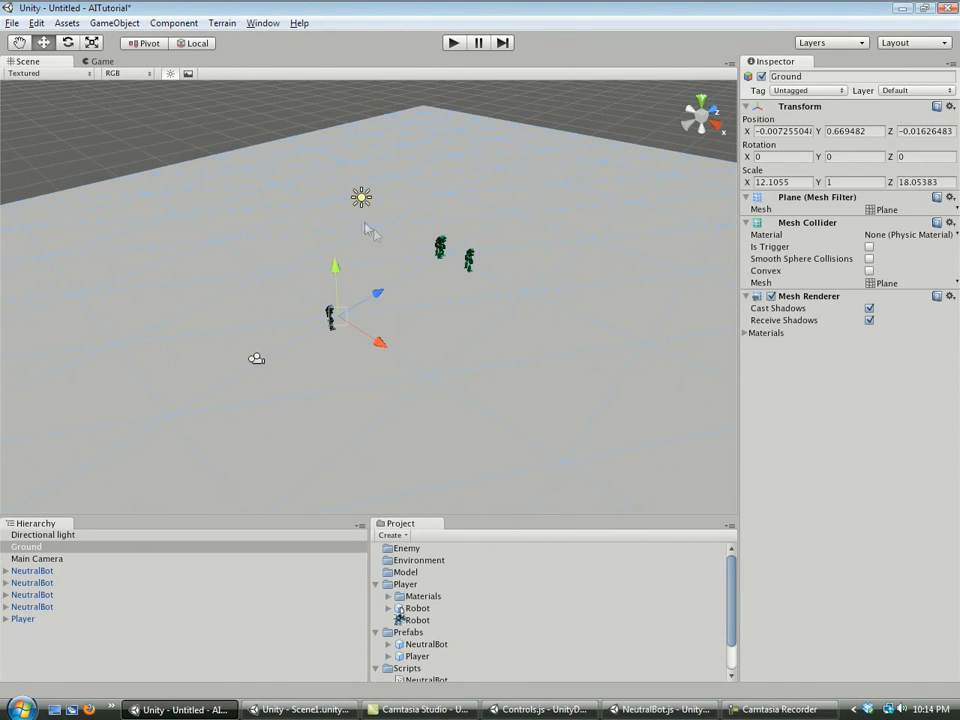
{"action": "left_click", "coordinate": [362, 197]}
{"action": "left_click", "coordinate": [256, 362]}
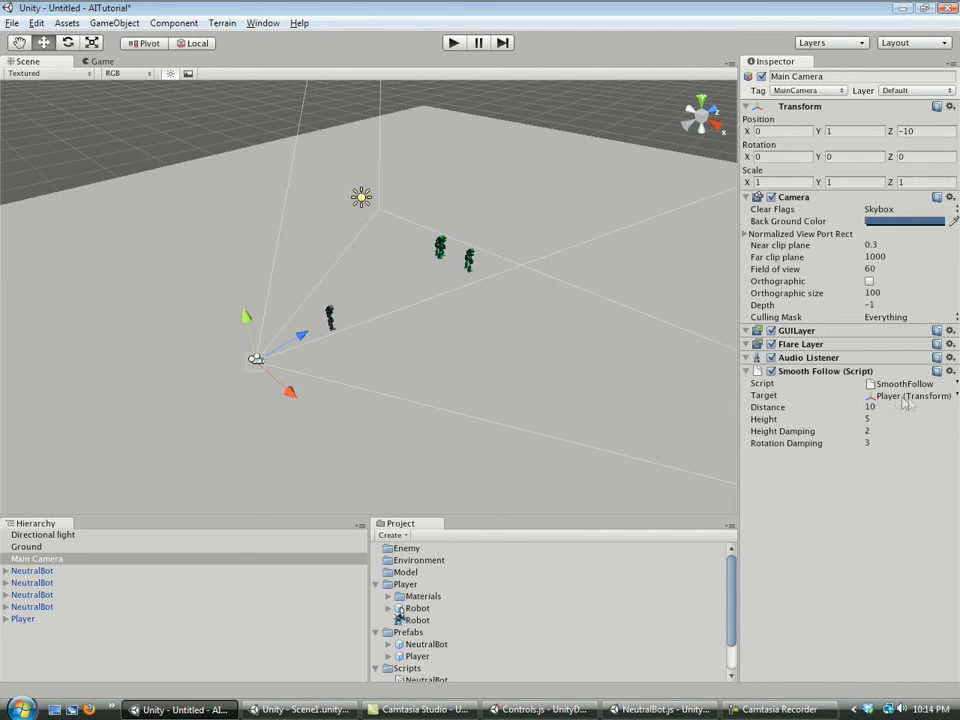
Review the four NeutralBots' script settings and set the first listed one's Scared Distance to about 3.79
{"action": "left_click", "coordinate": [46, 571]}
{"action": "left_click", "coordinate": [51, 583]}
{"action": "left_click", "coordinate": [50, 595]}
{"action": "left_click", "coordinate": [50, 607]}
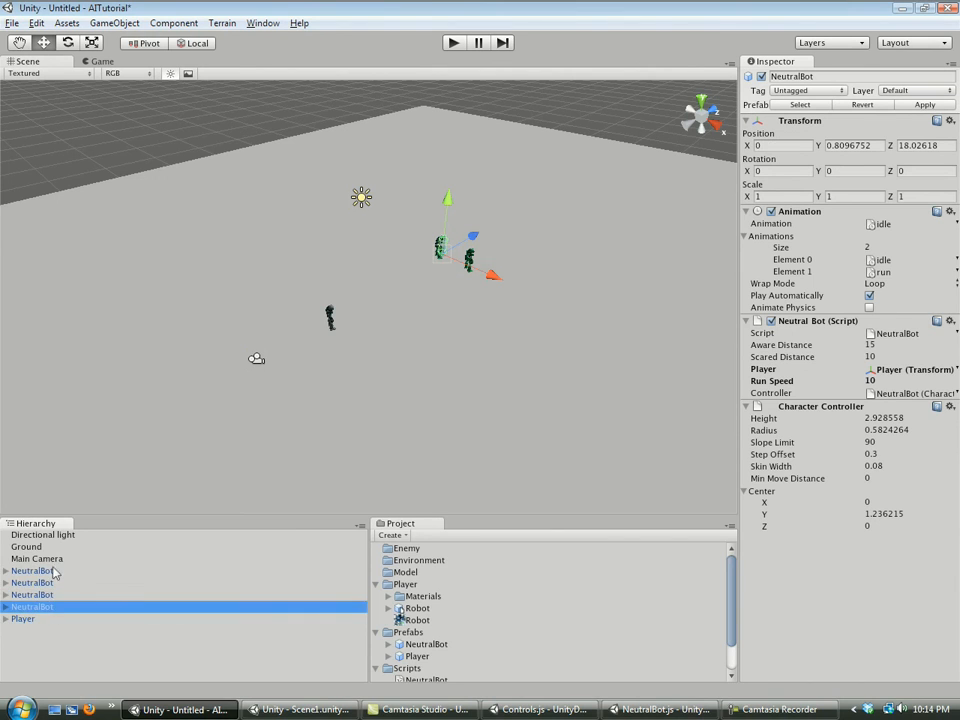
{"action": "left_click", "coordinate": [54, 571]}
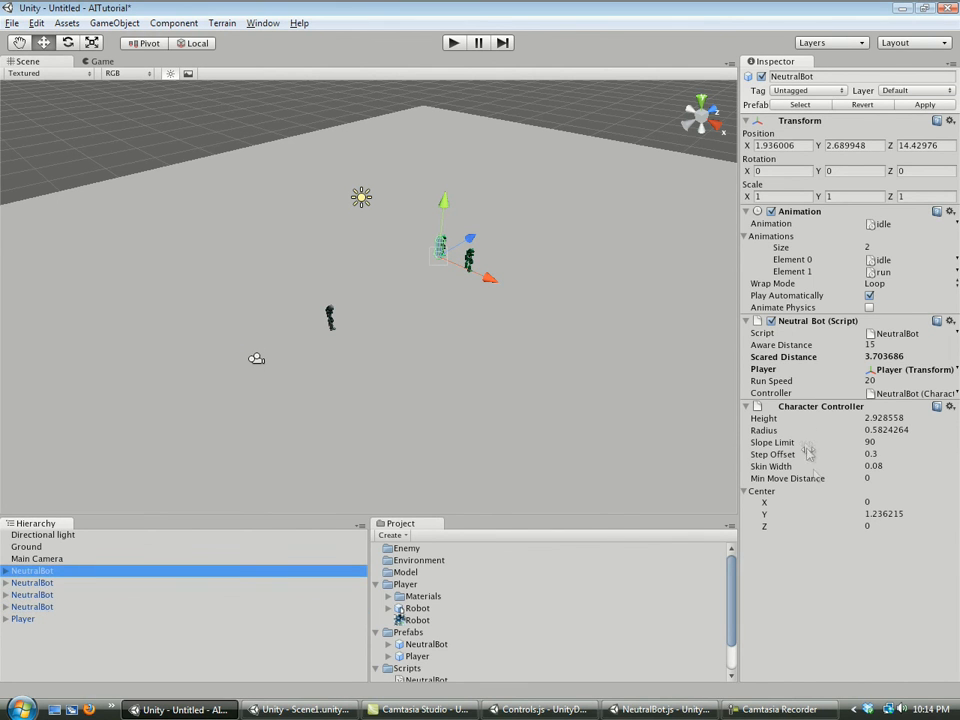
{"action": "left_click_drag", "start_coordinate": [834, 357], "coordinate": [838, 356]}
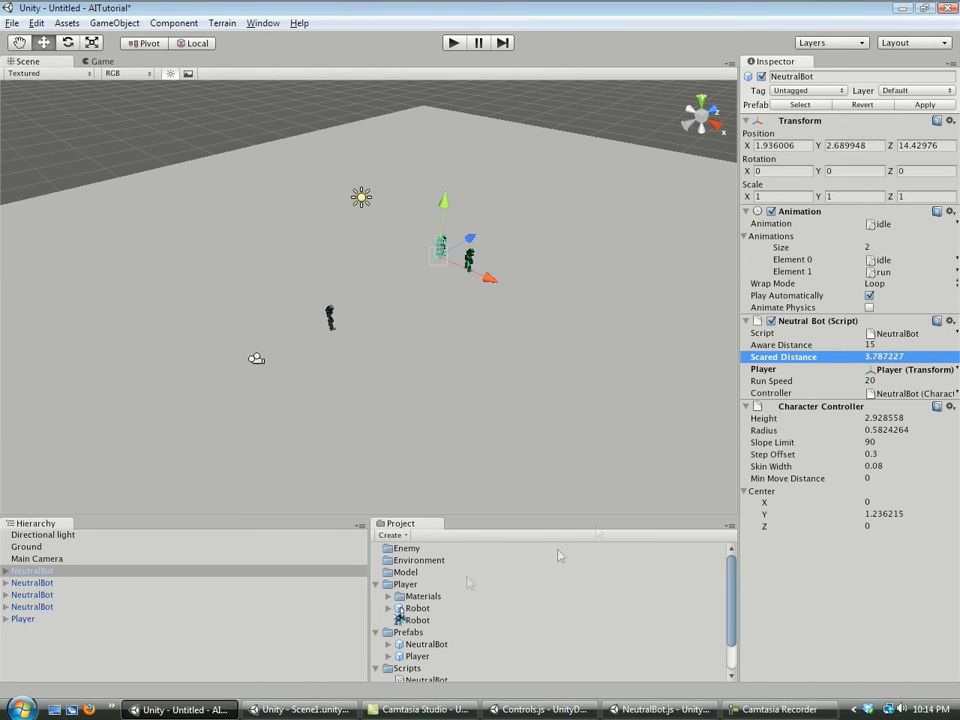
Examine the last listed NeutralBot's Robot mesh and NeutralBotMat main color, and compare the script settings of two NeutralBots
{"action": "left_click", "coordinate": [6, 607]}
{"action": "left_click", "coordinate": [36, 631]}
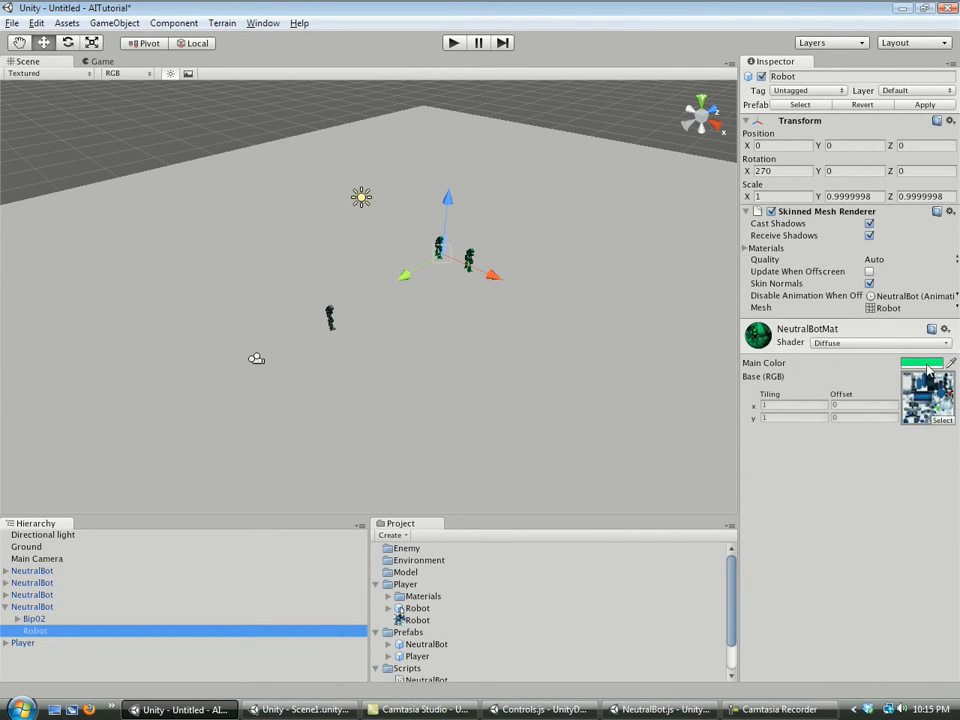
{"action": "left_click_drag", "start_coordinate": [435, 292], "coordinate": [410, 275], "text": "alt"}
{"action": "scroll", "coordinate": [410, 275], "scroll_direction": "up", "scroll_amount": 5}
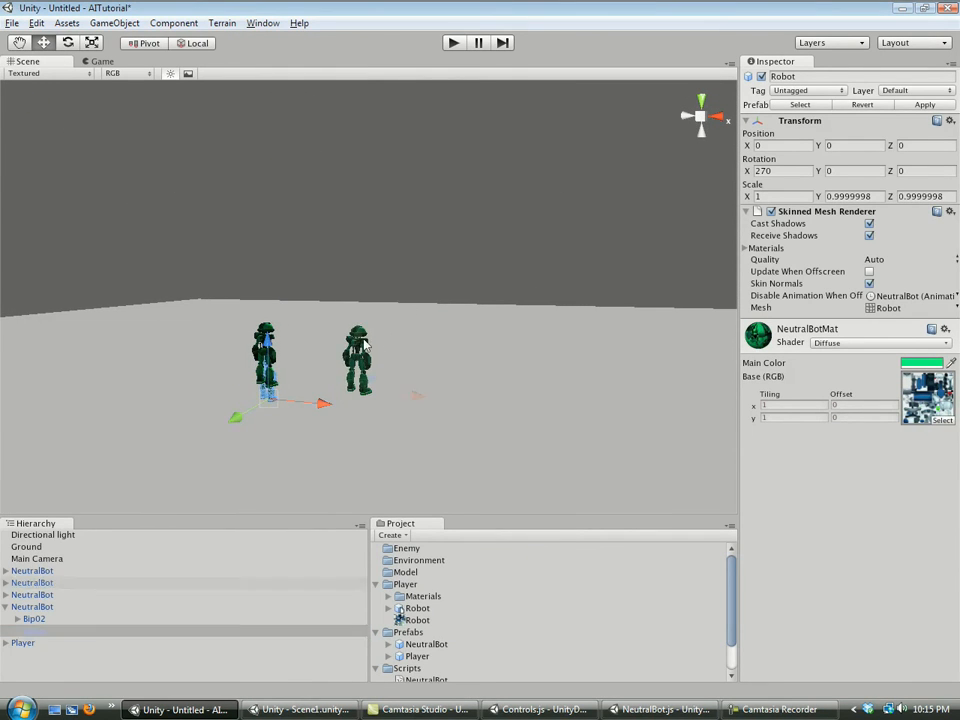
{"action": "left_click", "coordinate": [360, 360]}
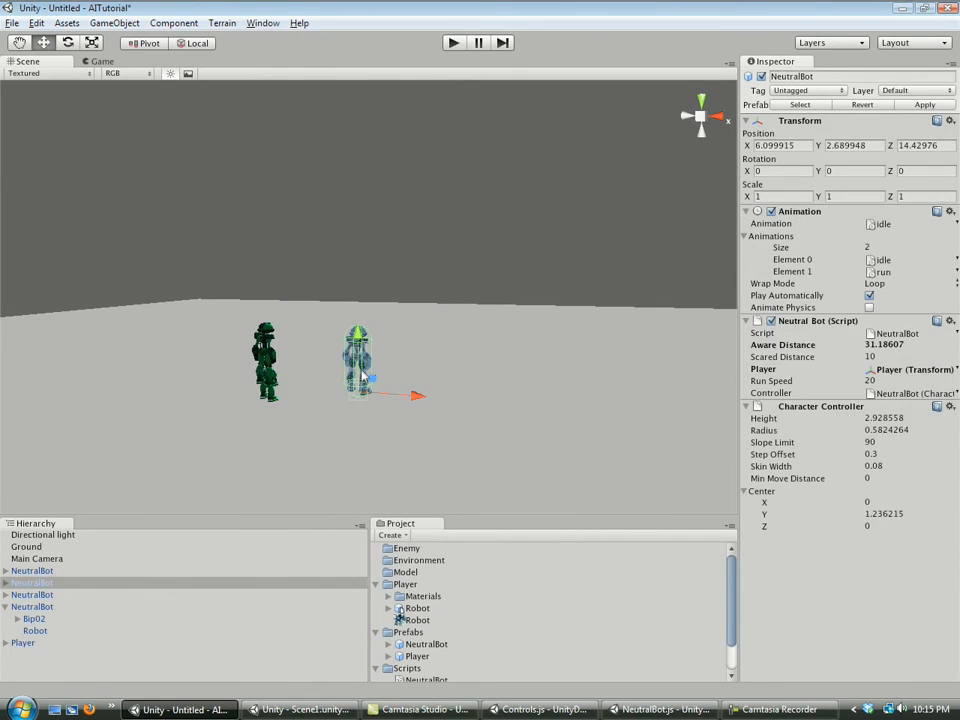
{"action": "left_click", "coordinate": [268, 385]}
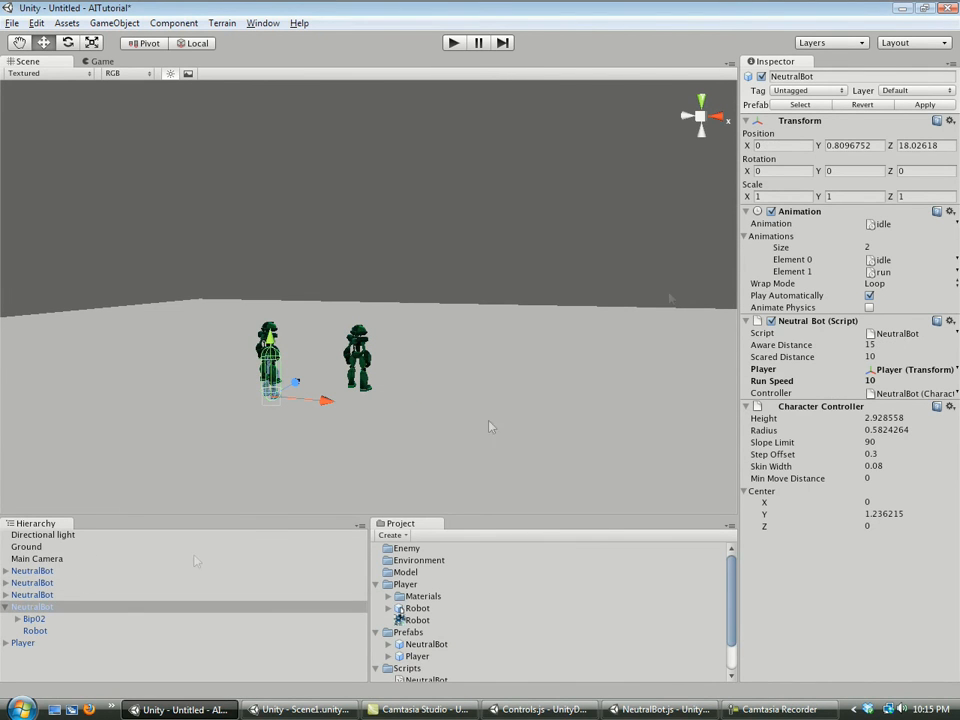
{"action": "left_click", "coordinate": [7, 607]}
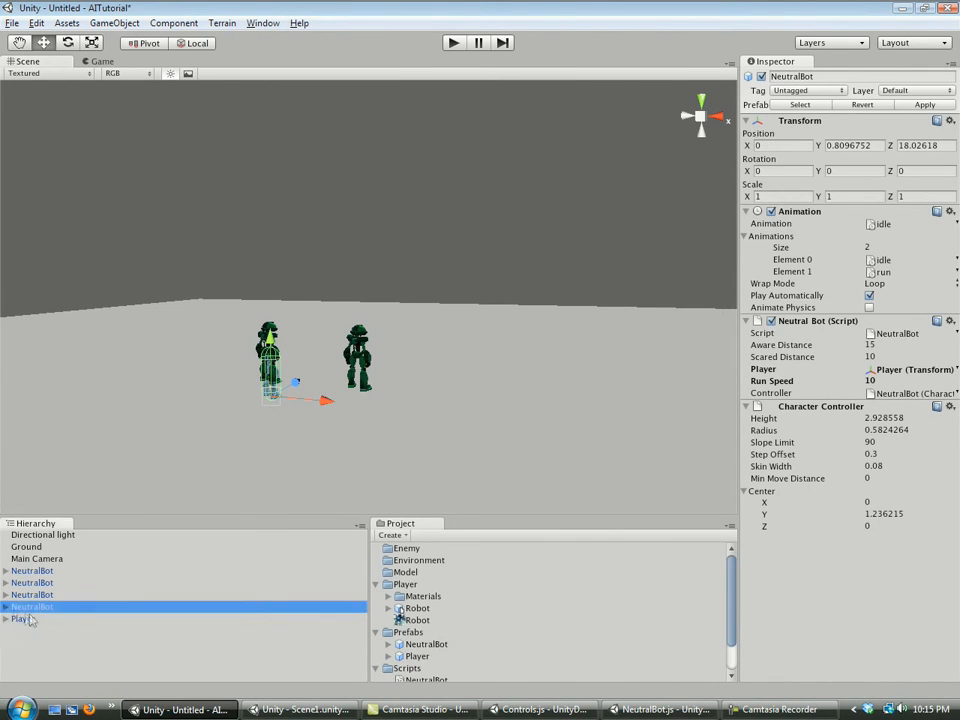
{"action": "left_click", "coordinate": [7, 607]}
{"action": "left_click", "coordinate": [32, 631]}
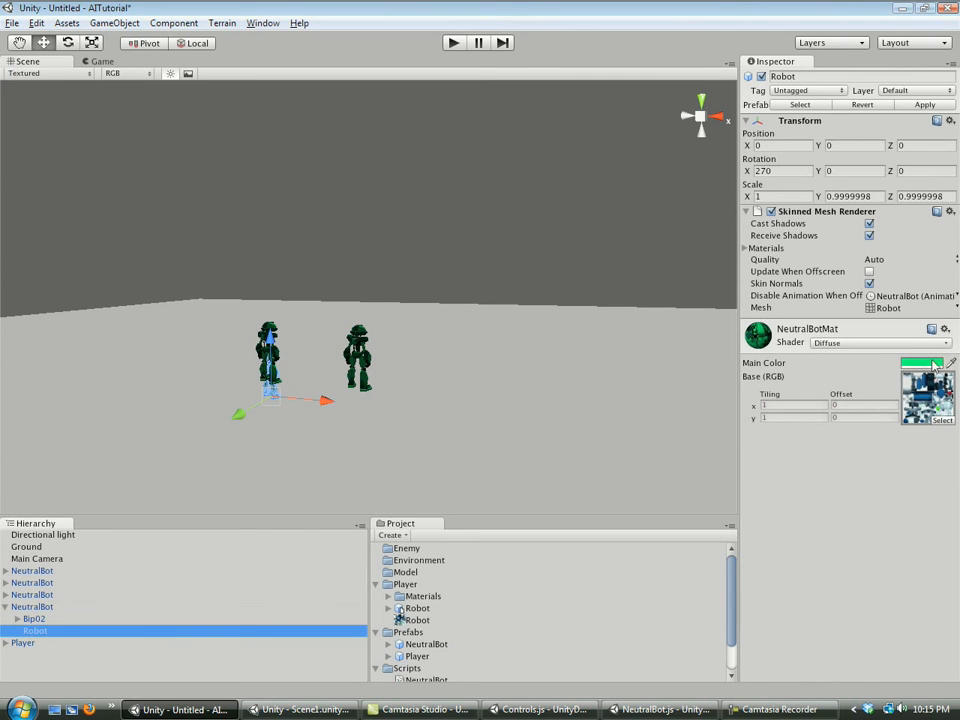
Change the NeutralBotMat main color to orange-red, about R 255, G 17, B 0
{"action": "left_click", "coordinate": [921, 363]}
{"action": "left_click_drag", "start_coordinate": [130, 158], "coordinate": [128, 60]}
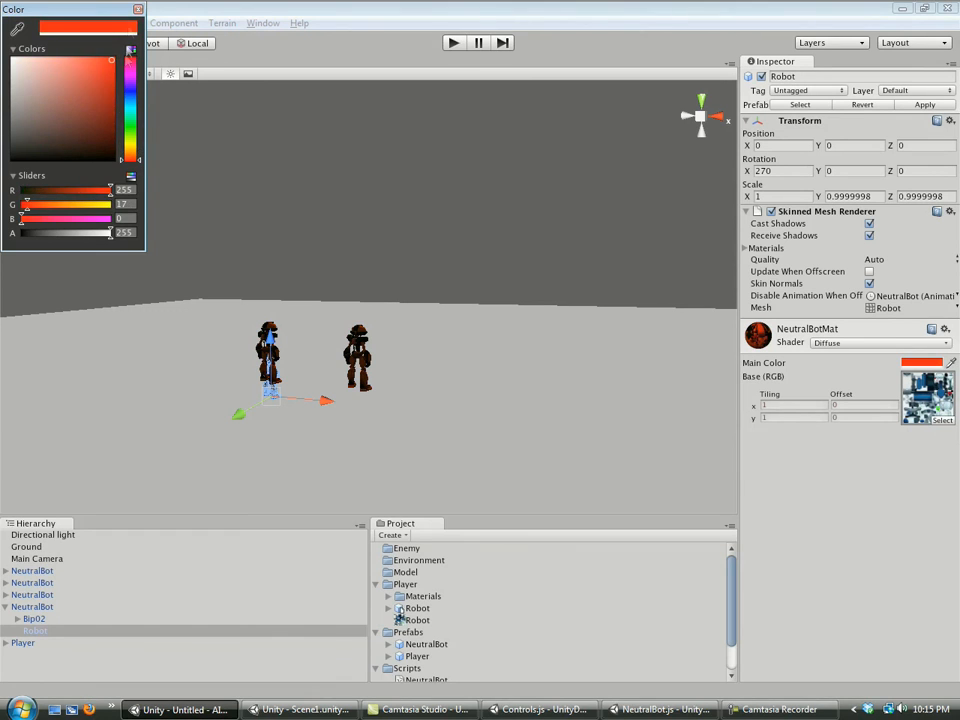
{"action": "left_click", "coordinate": [138, 11]}
Select the last listed NeutralBot in the scene and move it along the X axis to about -2.25
{"action": "left_click_drag", "start_coordinate": [309, 322], "coordinate": [855, 231], "text": "alt"}
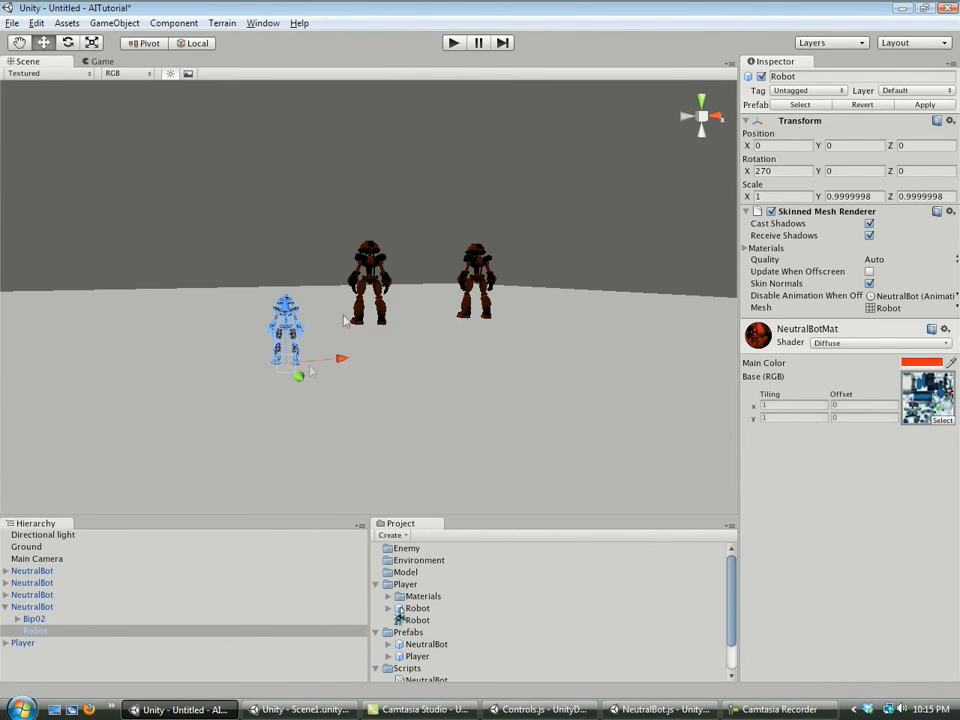
{"action": "left_click", "coordinate": [372, 300]}
{"action": "left_click", "coordinate": [294, 338]}
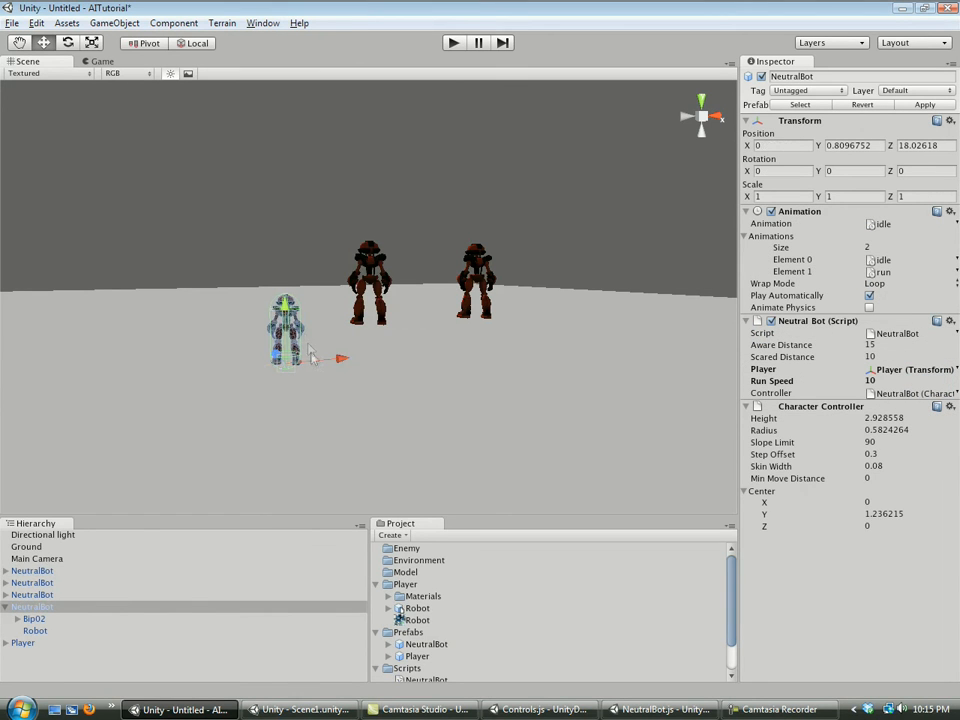
Play-test the scene twice, walking the player forward toward the NeutralBots, and stop each run
{"action": "left_click", "coordinate": [452, 43]}
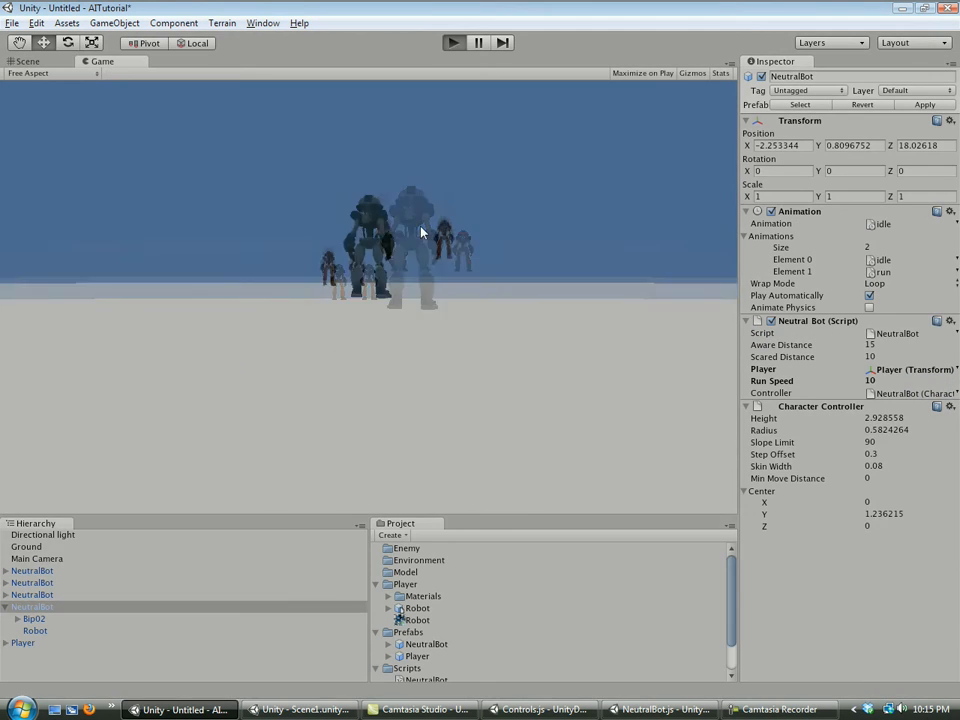
{"action": "key", "text": "w"}
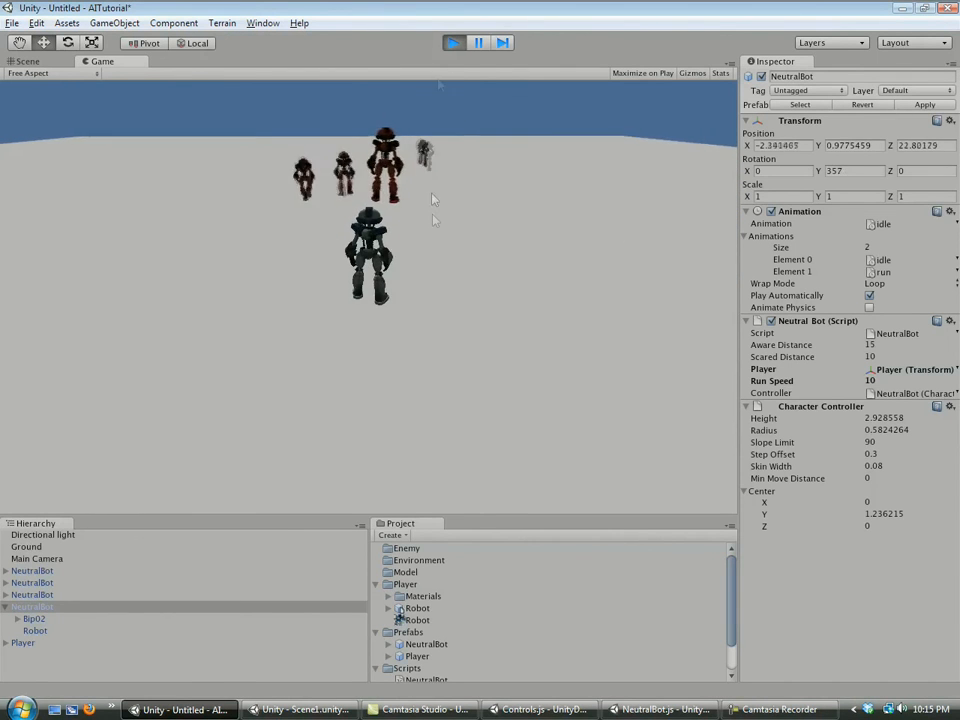
{"action": "left_click", "coordinate": [453, 43]}
{"action": "left_click", "coordinate": [453, 43]}
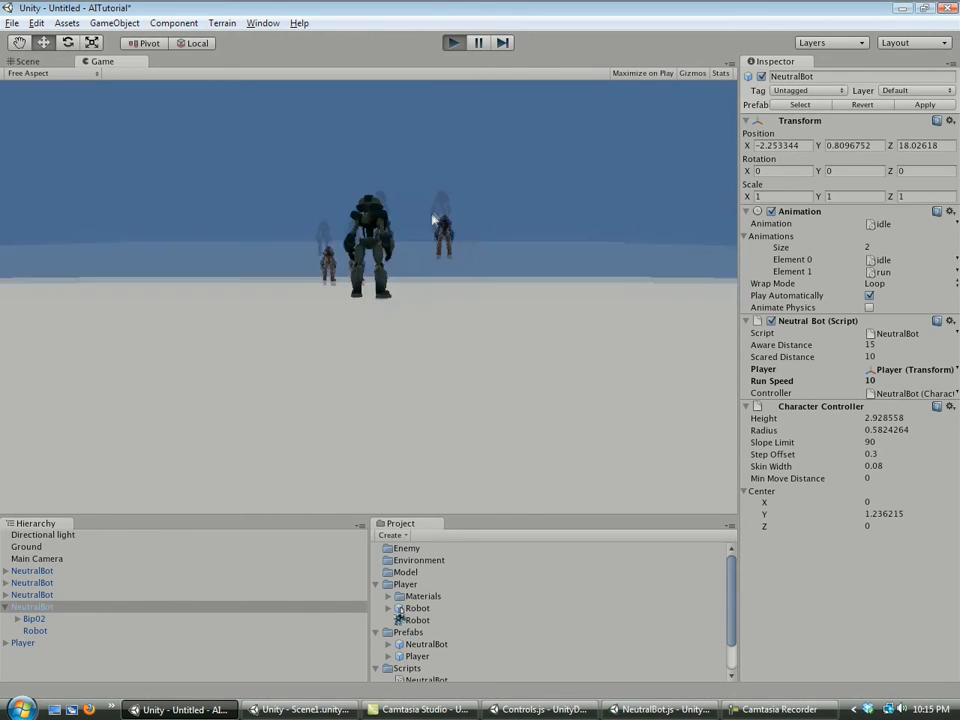
{"action": "key", "text": "w"}
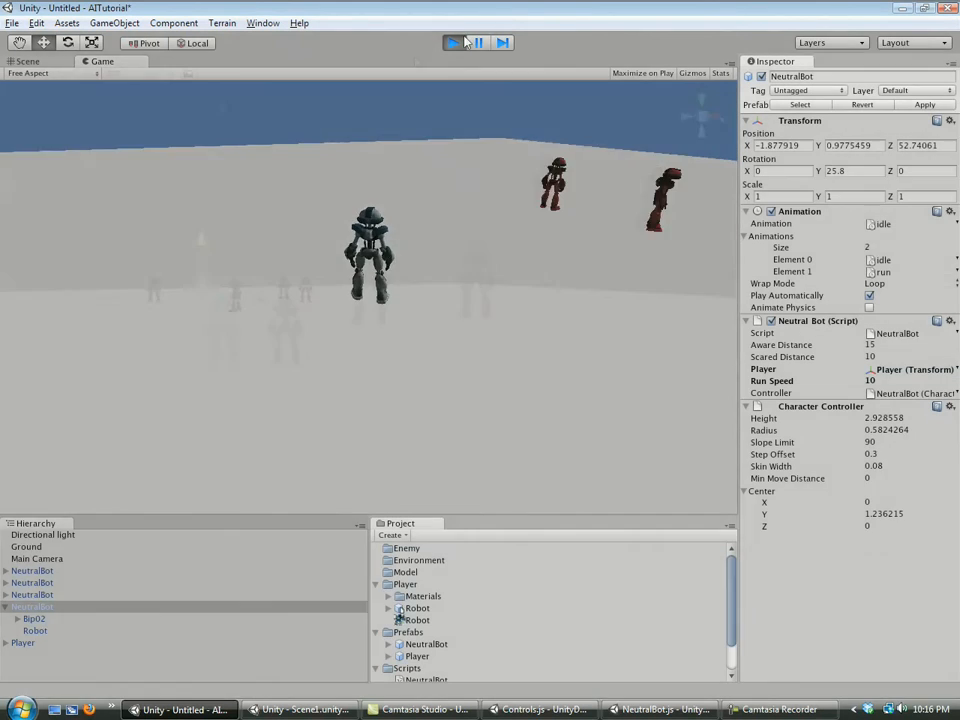
{"action": "left_click", "coordinate": [453, 42]}
Start saving the untitled scene as a unity file in the Assets folder
{"action": "left_click", "coordinate": [12, 22]}
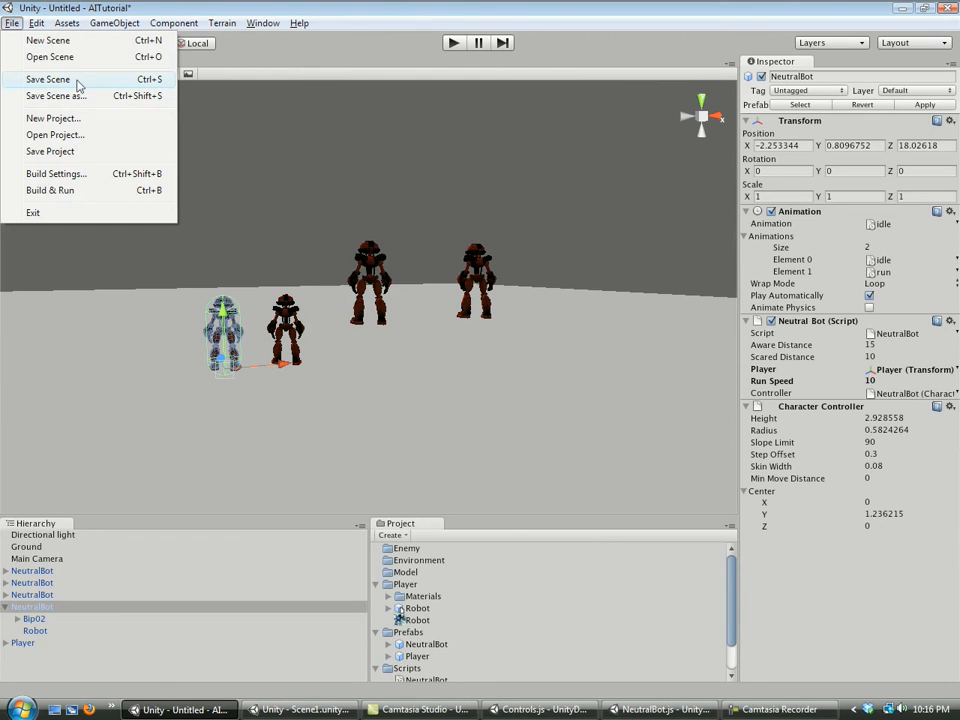
{"action": "left_click", "coordinate": [78, 82]}
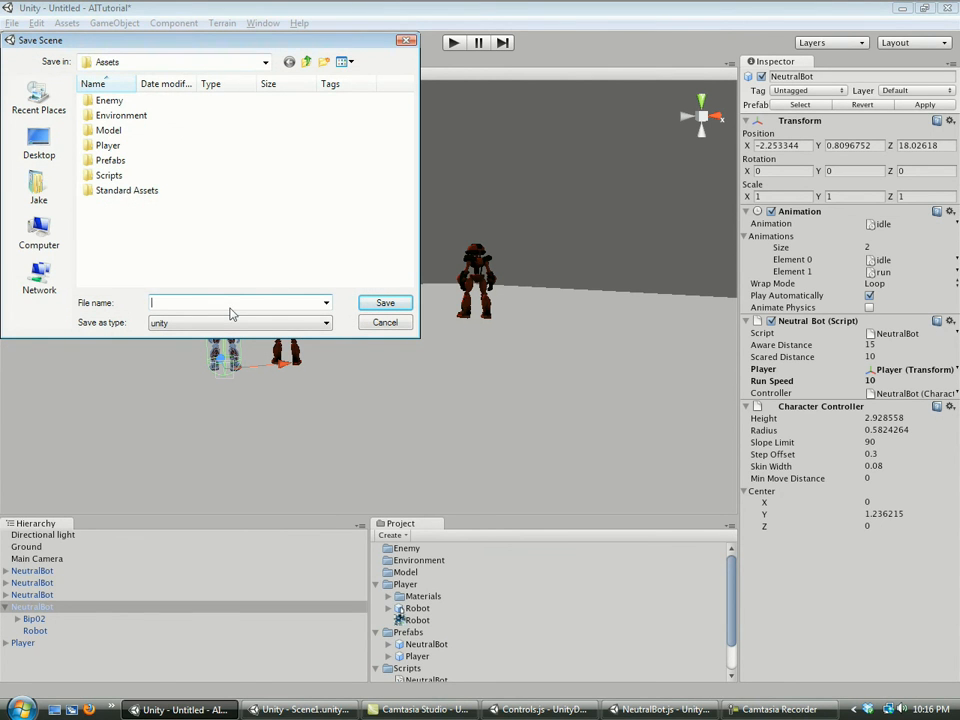